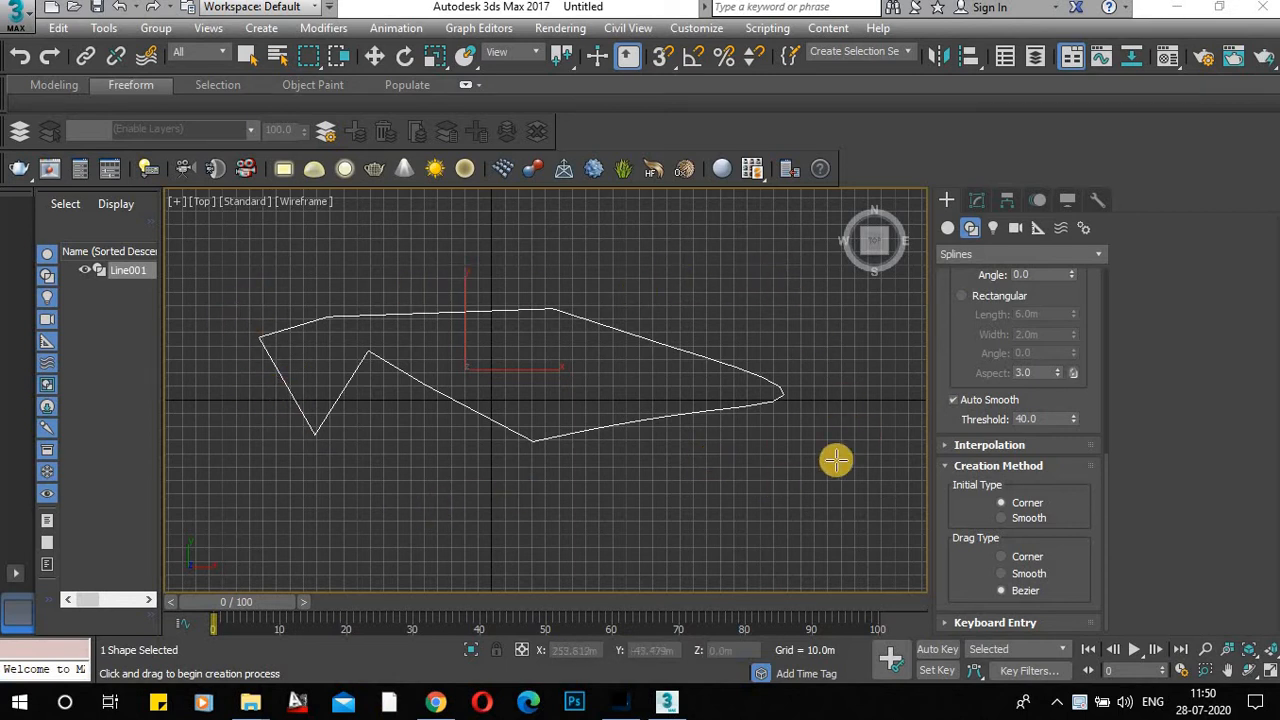
Start editing the drawn line outline at the vertex level.
scroll(830, 456, "up", 4)
scroll(457, 380, "down", 3)
scroll(640, 405, "up", 2)
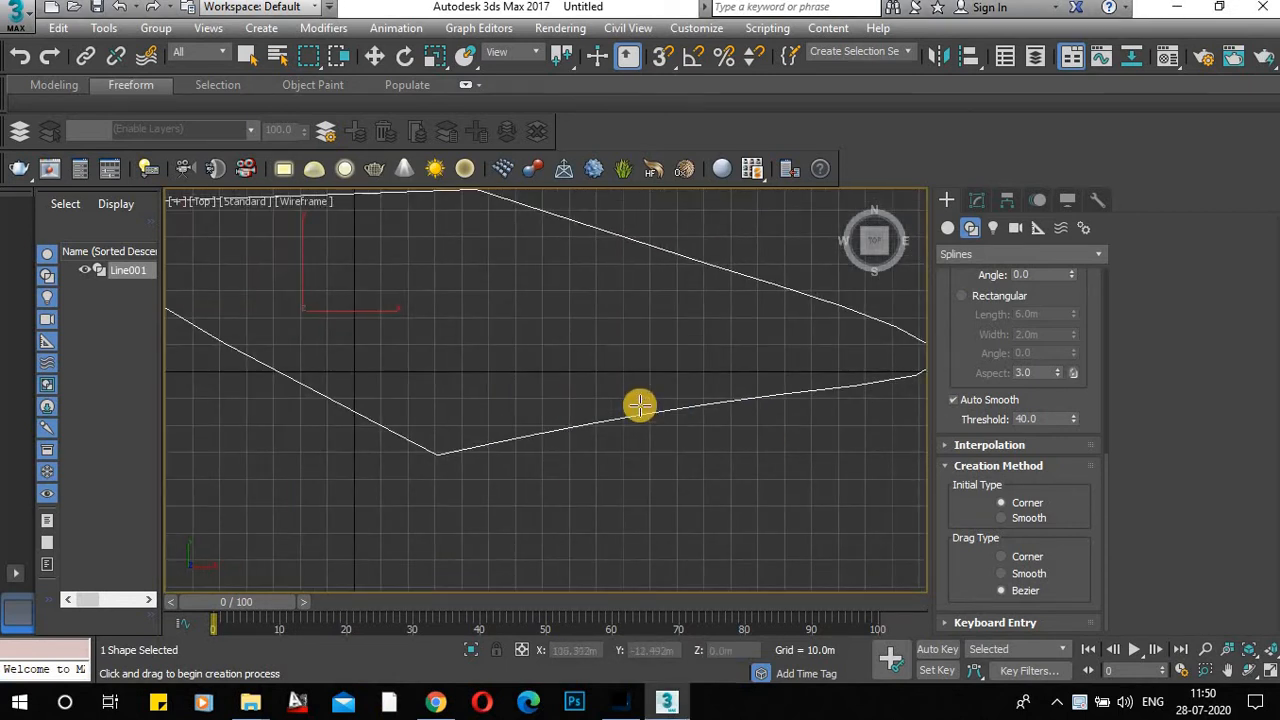
scroll(640, 405, "down", 3)
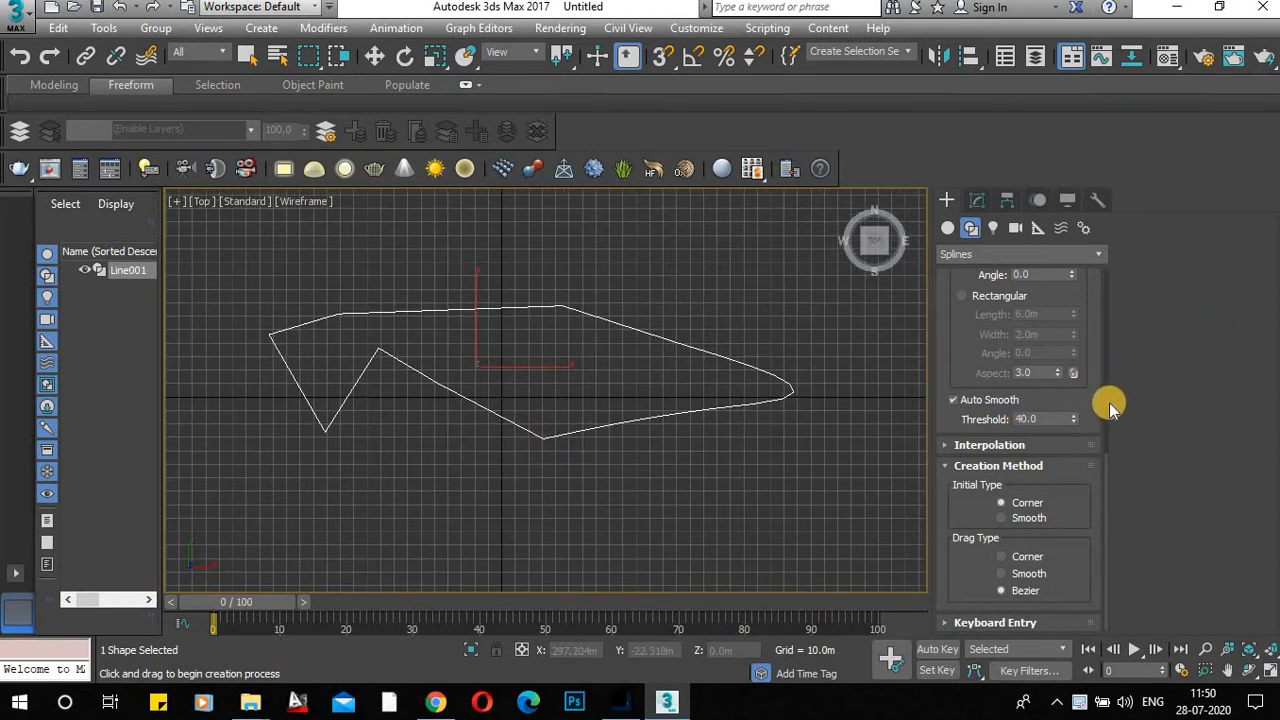
left_click_drag(1105, 470, 1111, 260)
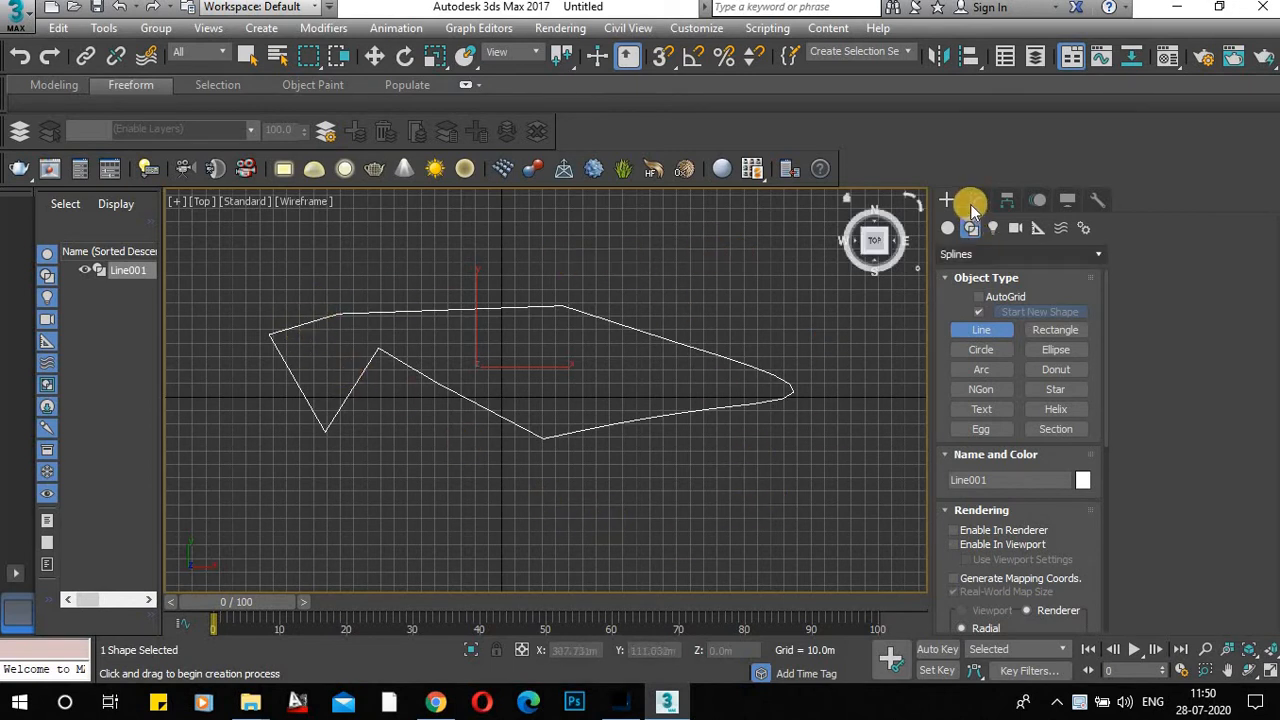
left_click(977, 200)
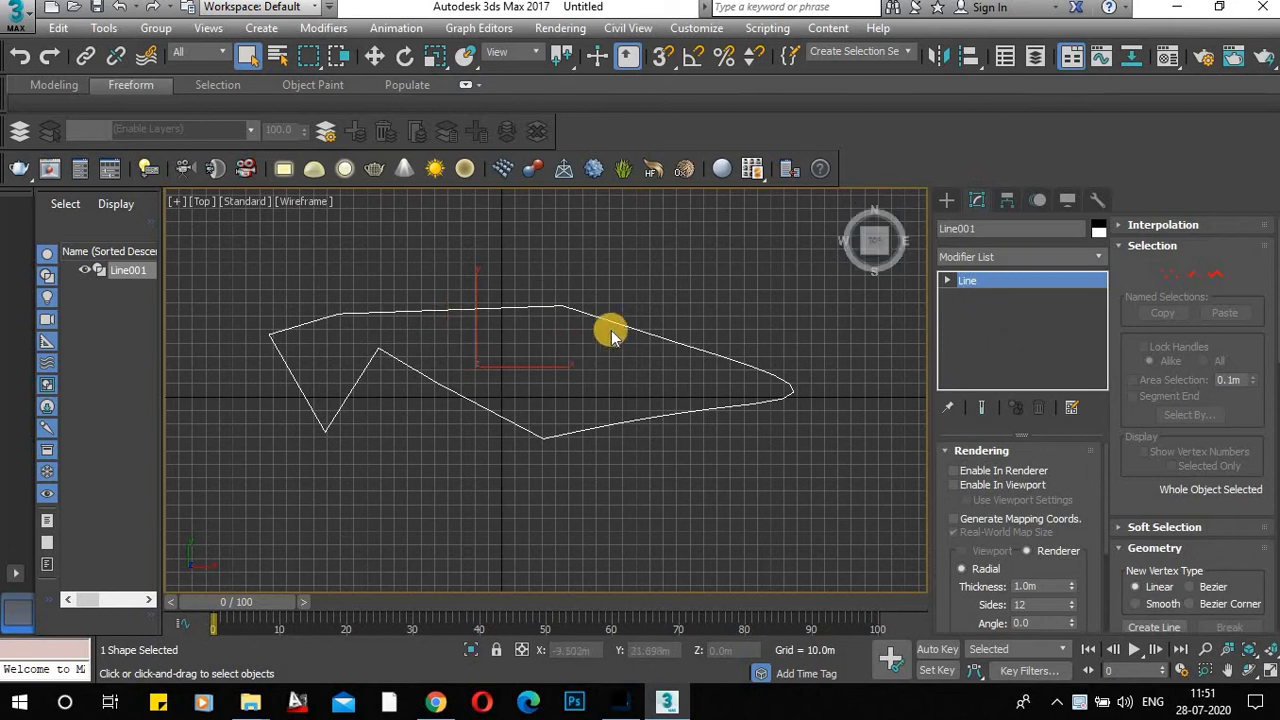
middle_click_drag(609, 337, 615, 354)
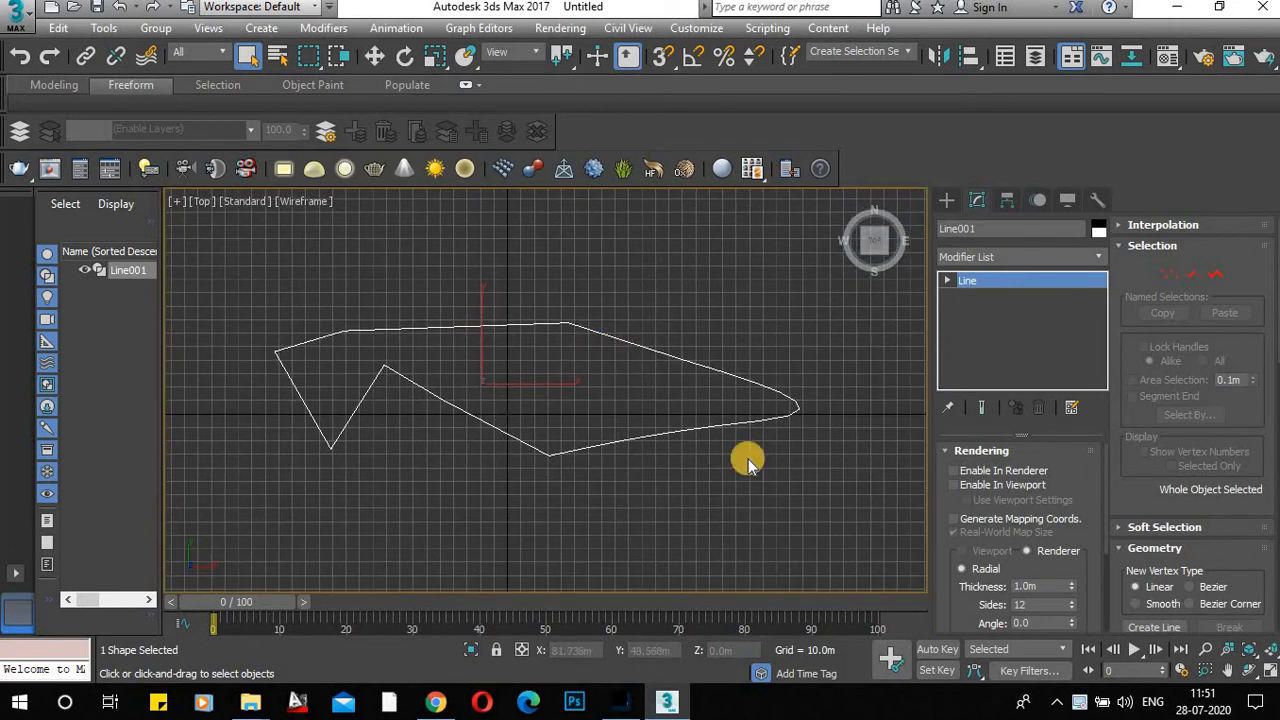
left_click(1168, 274)
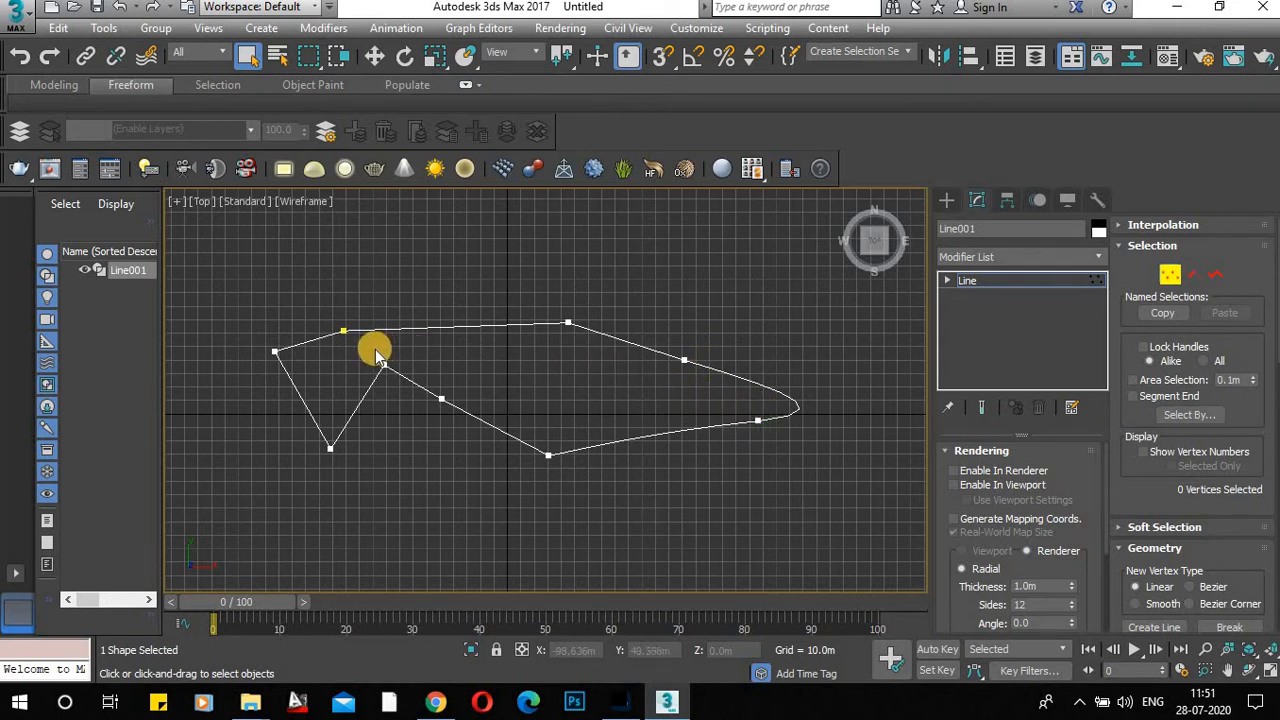
middle_click_drag(527, 388, 519, 399)
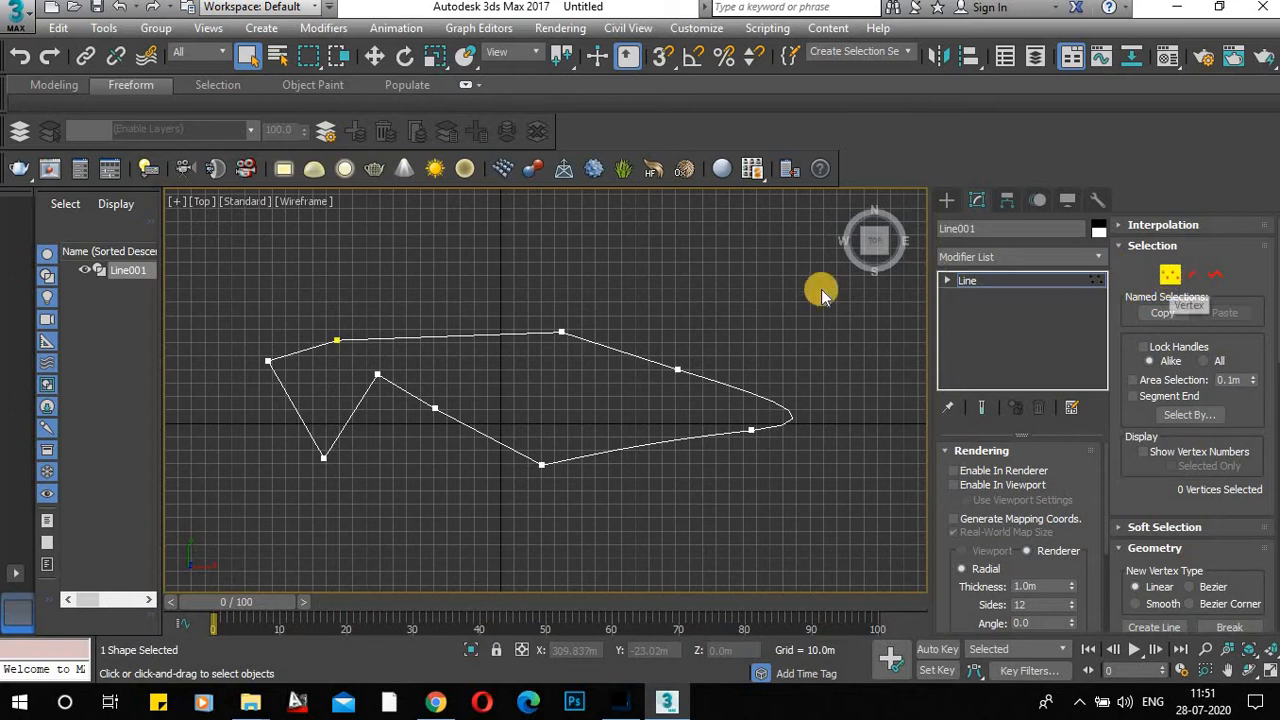
Dismiss the scene file save warning.
left_click(796, 444)
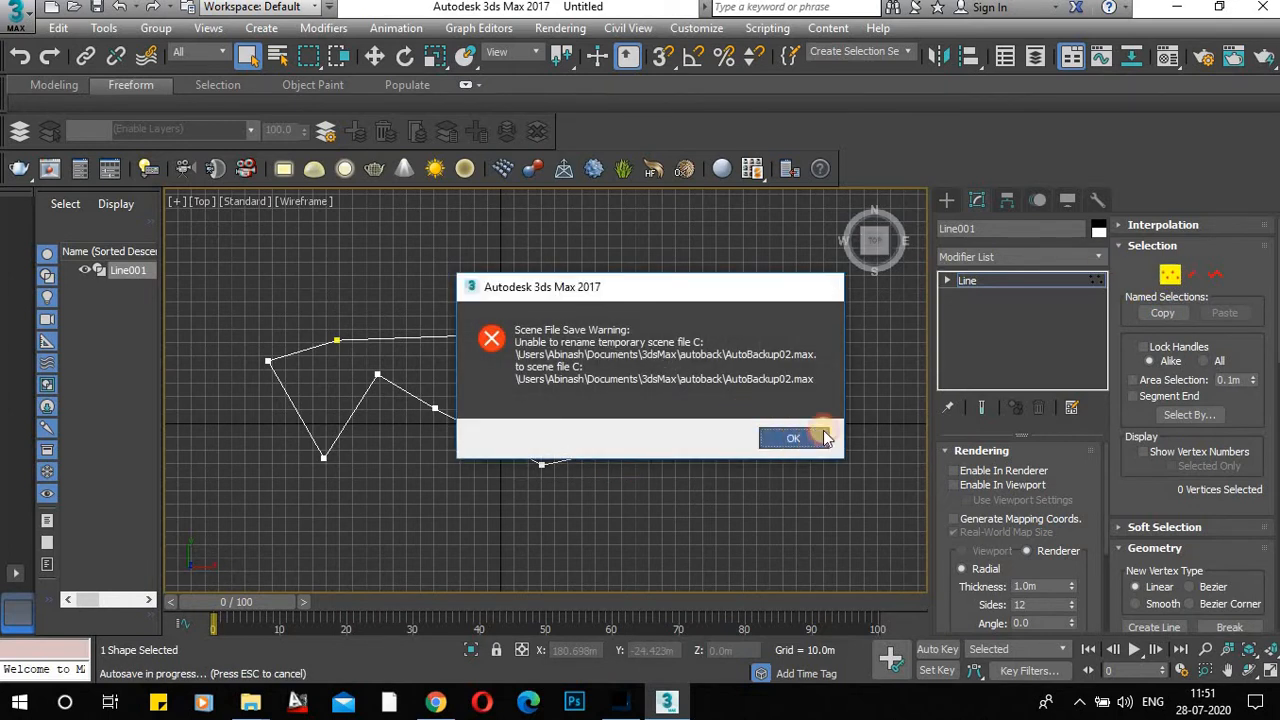
left_click(711, 413)
left_click(794, 430)
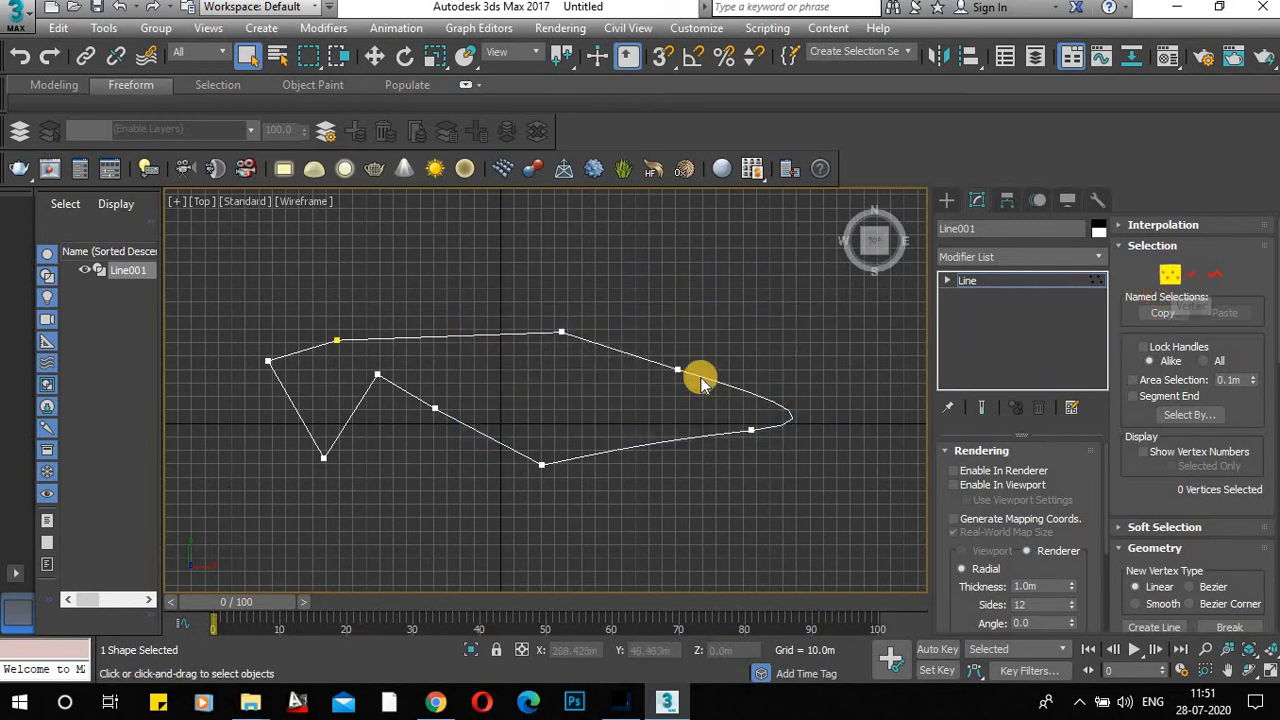
Window-select the outline's vertices one after another along the upper edge, then the two at the pointed end together.
scroll(688, 371, "up", 4)
left_click_drag(650, 343, 688, 380)
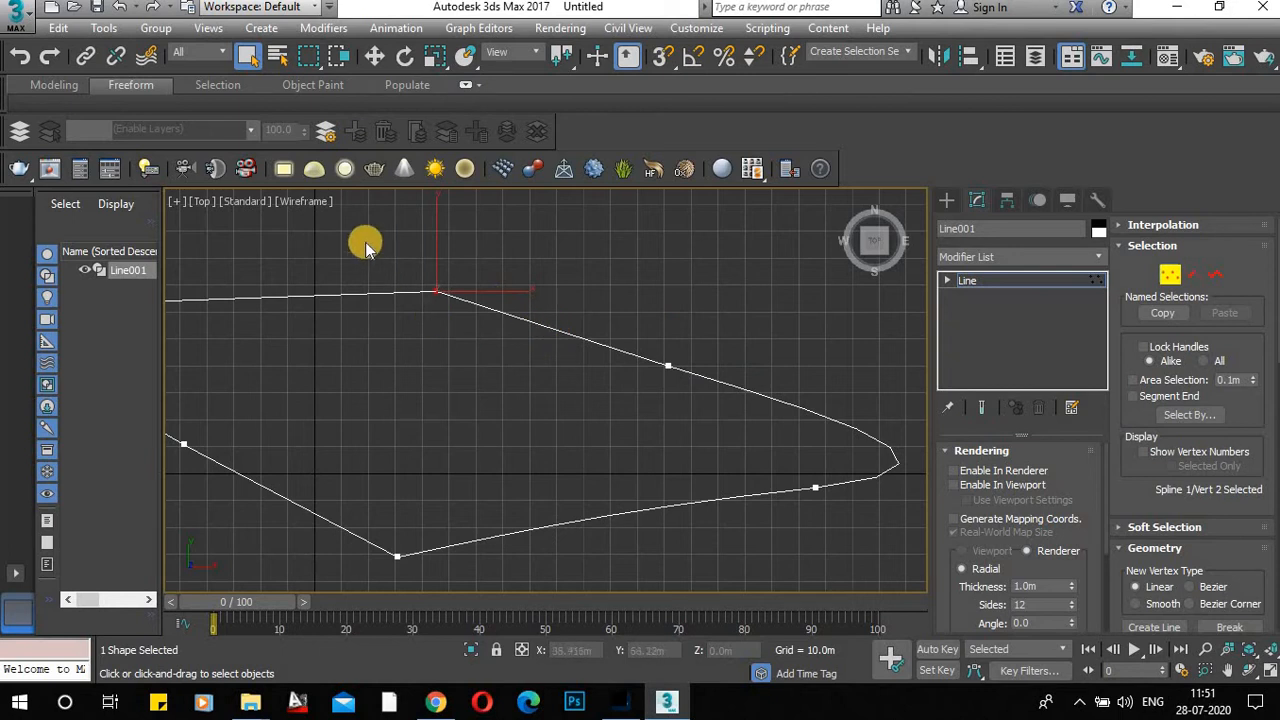
left_click_drag(362, 238, 530, 353)
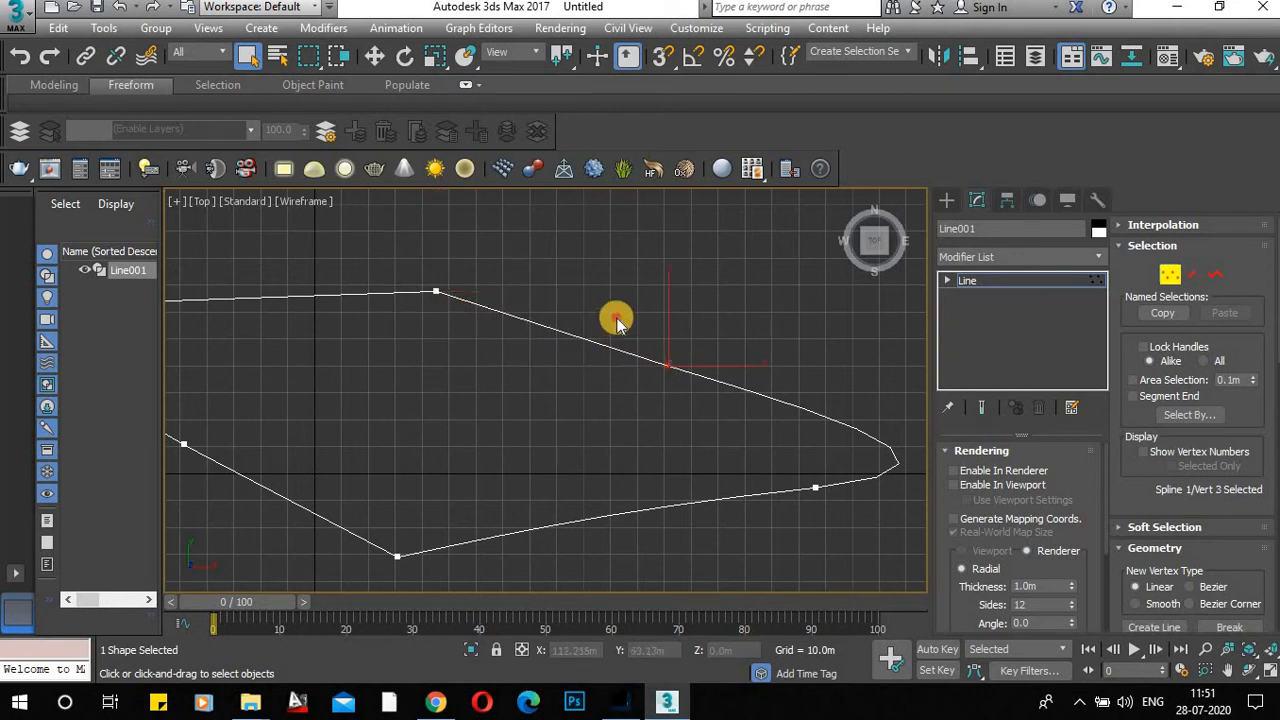
left_click_drag(613, 316, 706, 425)
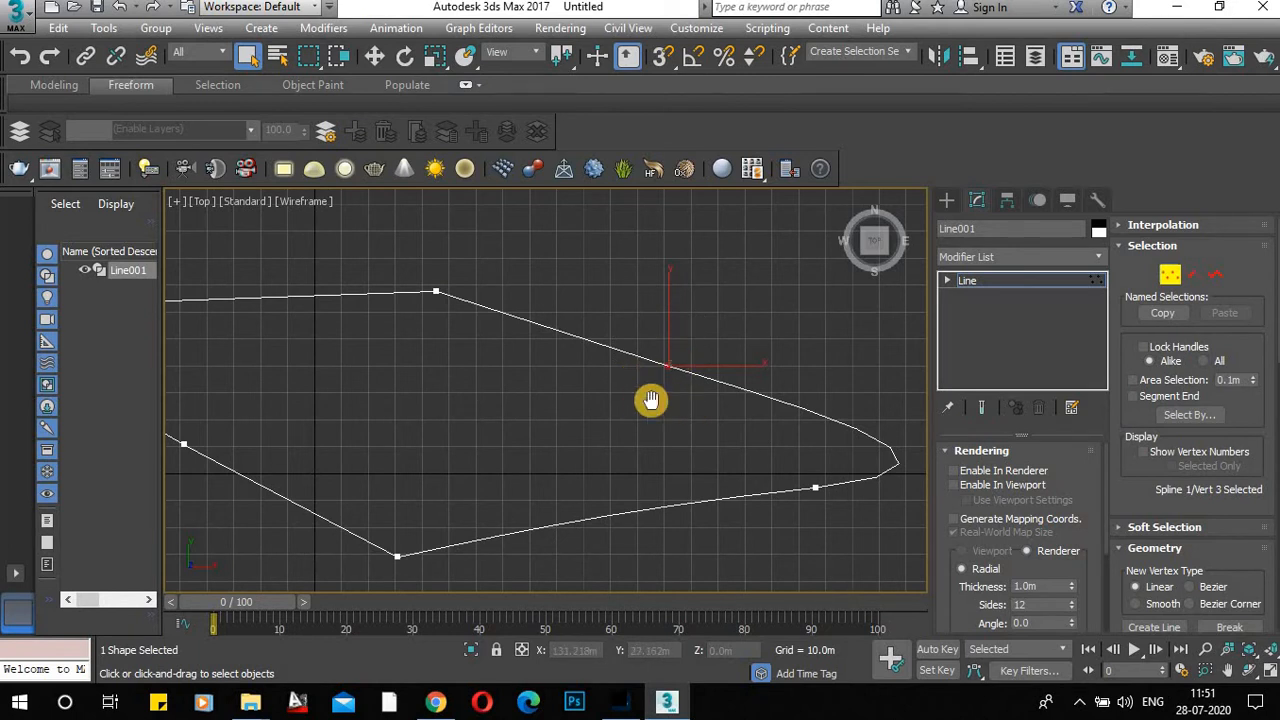
middle_click_drag(651, 400, 600, 380)
scroll(625, 385, "up", 4)
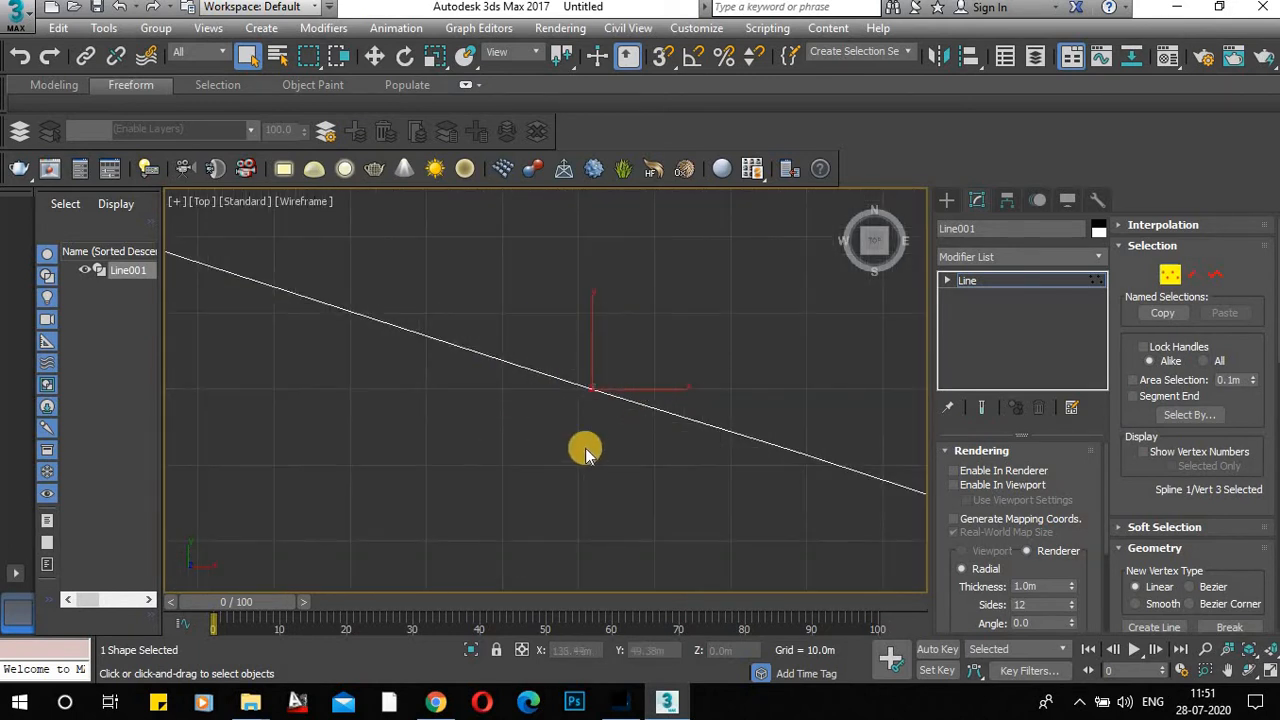
scroll(600, 400, "down", 4)
scroll(611, 363, "down", 2)
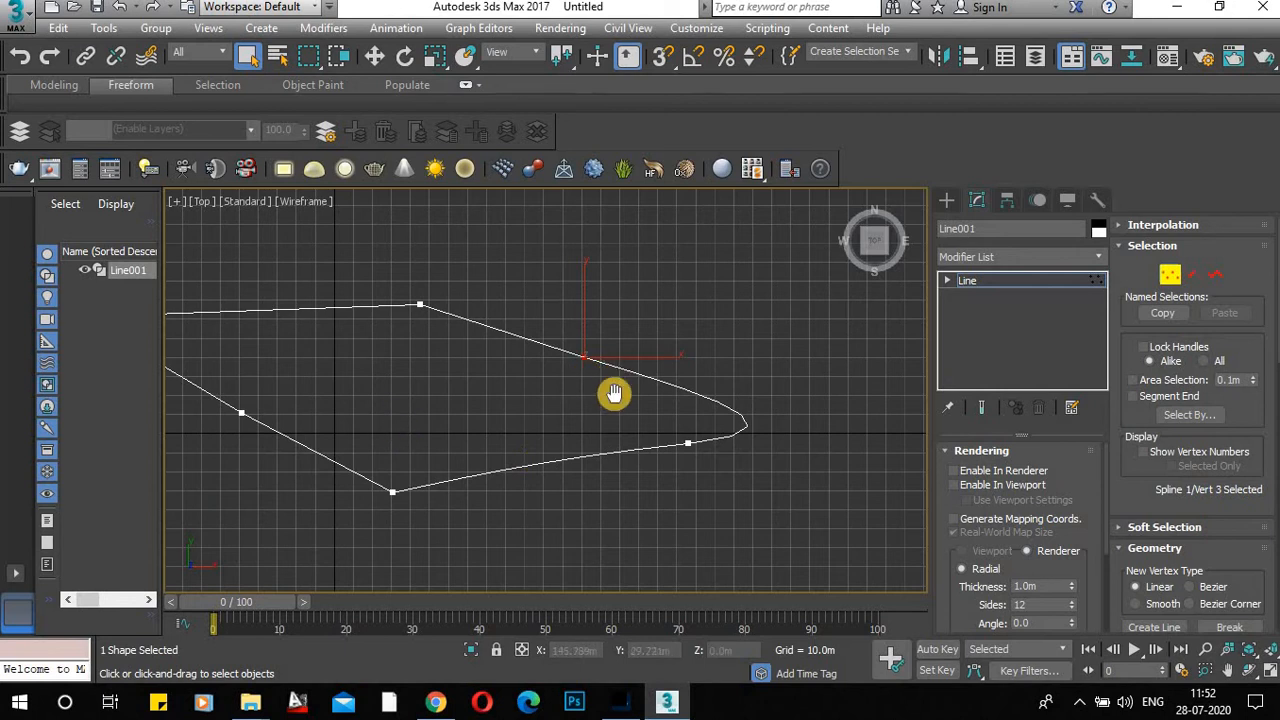
middle_click_drag(611, 391, 597, 429)
left_click_drag(541, 354, 762, 545)
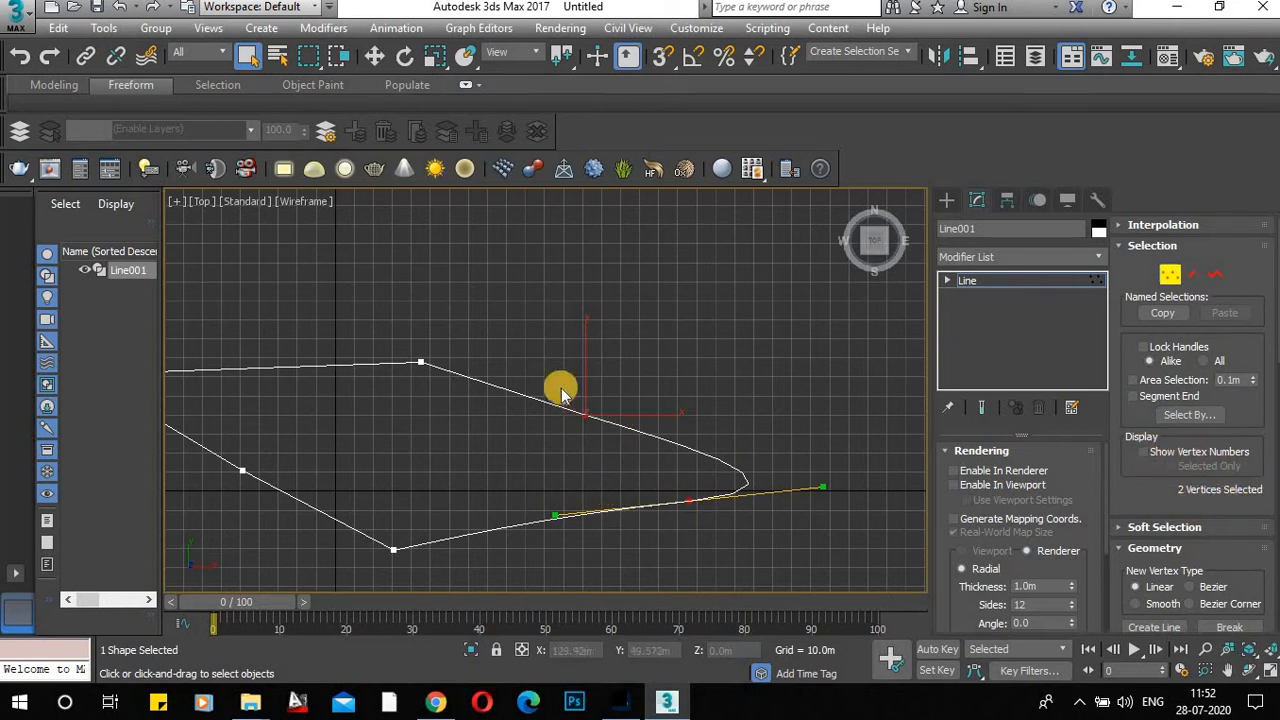
Move the upper vertex next to the outline's pointed end to about X 210.6 m, Y 99.1 m.
left_click_drag(560, 386, 611, 432)
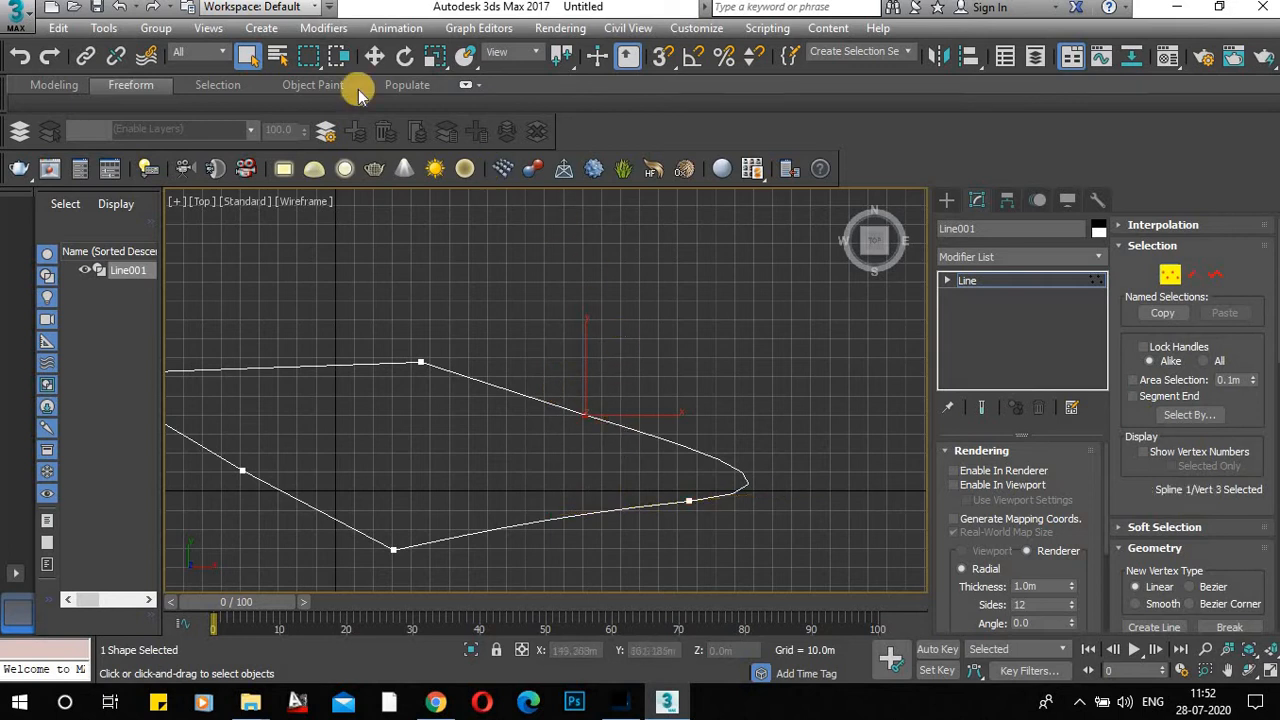
left_click(375, 56)
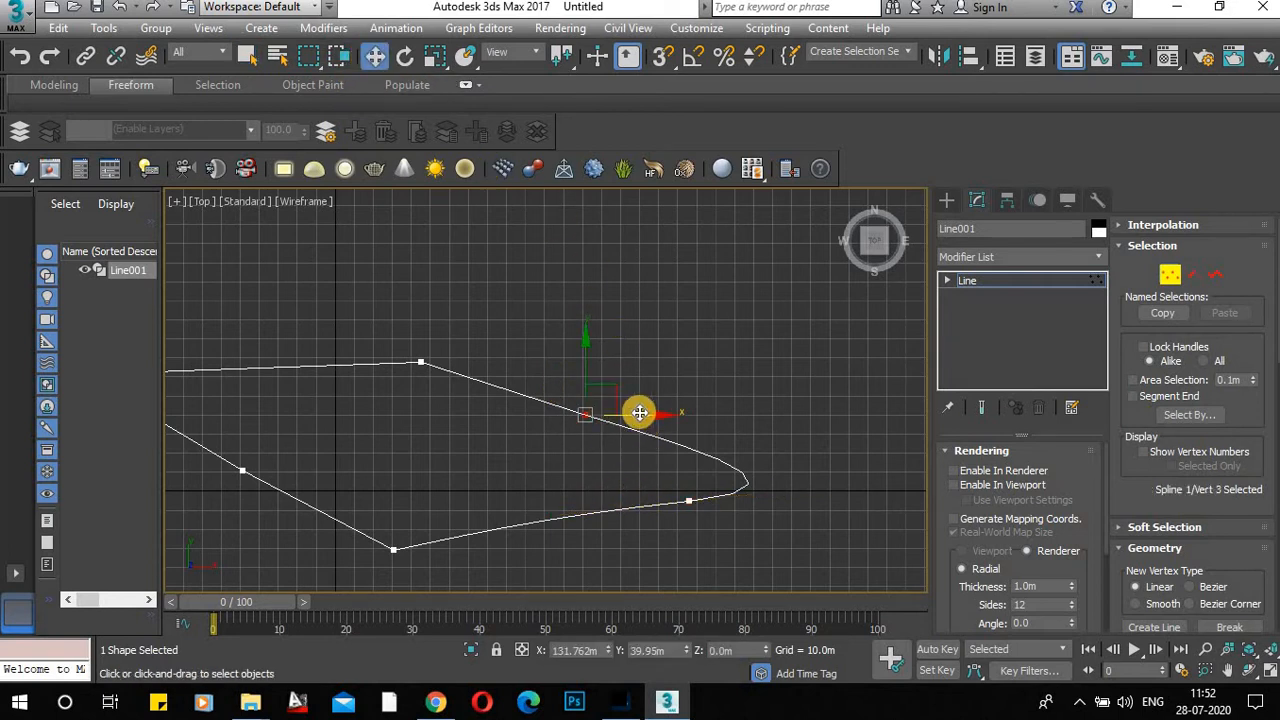
left_click_drag(650, 409, 627, 343)
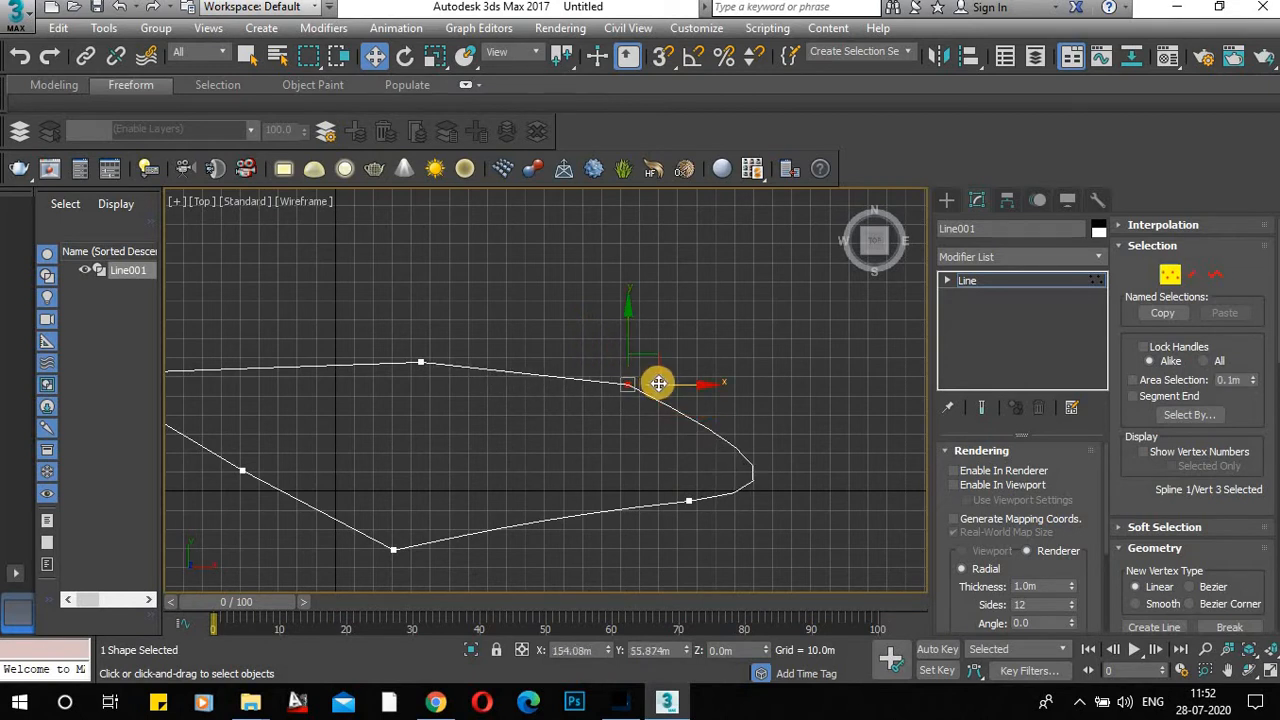
left_click_drag(658, 383, 766, 274)
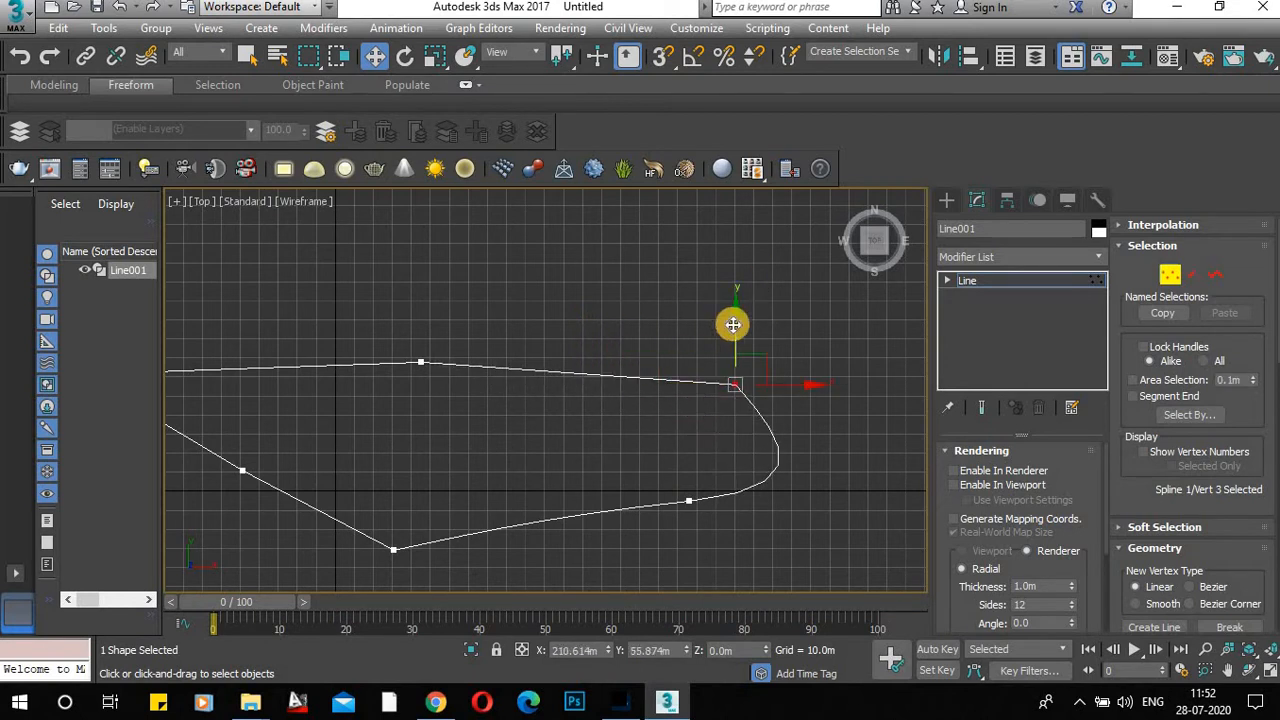
left_click_drag(733, 325, 643, 243)
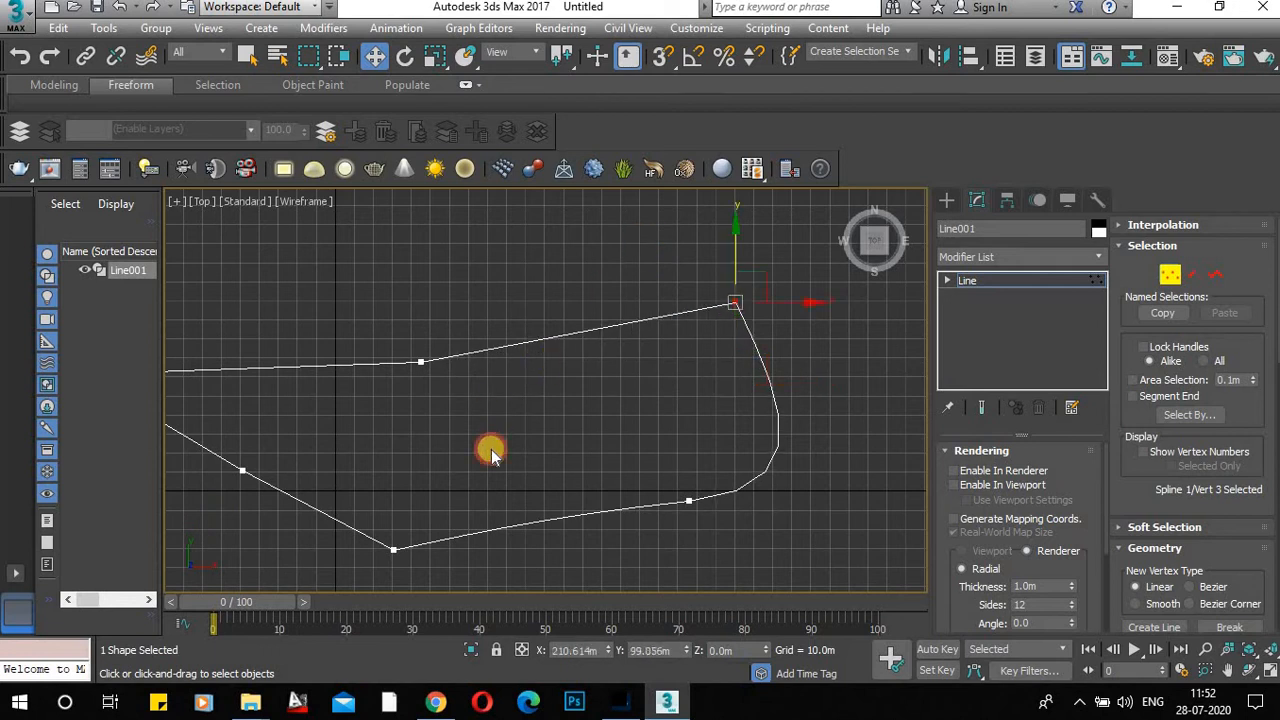
left_click(617, 418)
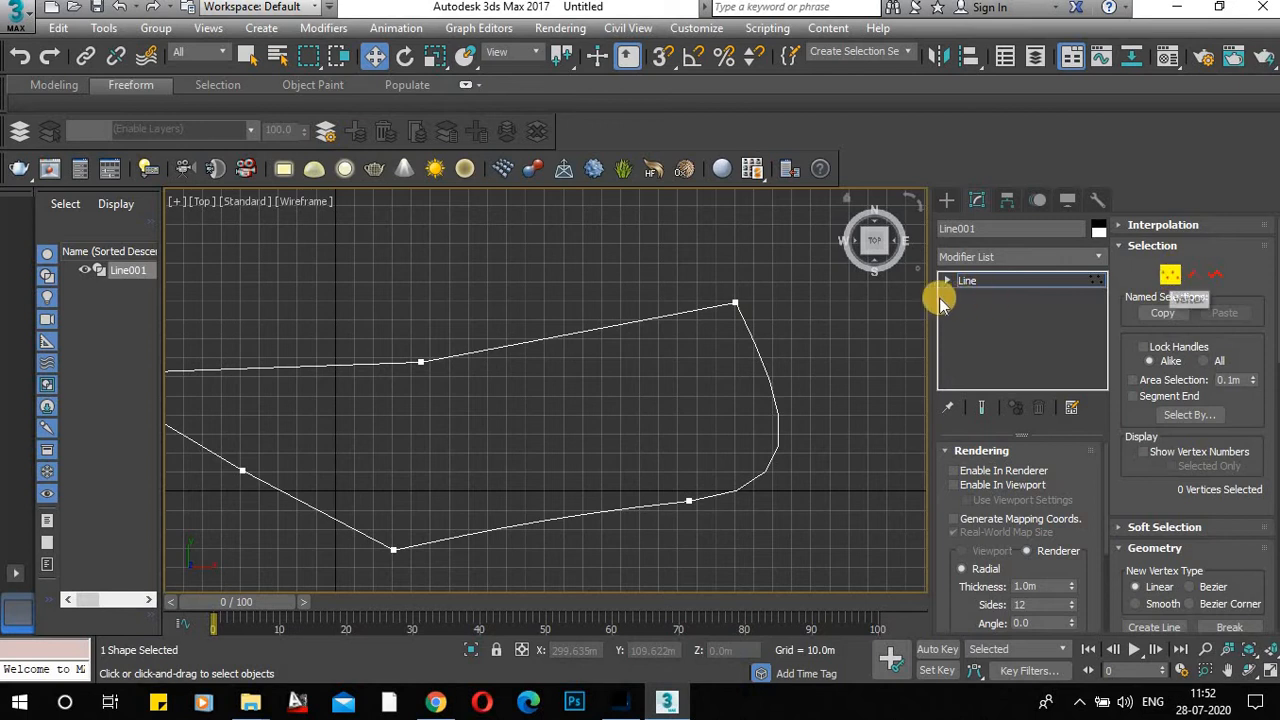
Convert the moved vertex to Bezier and tilt its handles so the adjoining upper edge bulges upward.
left_click(735, 302)
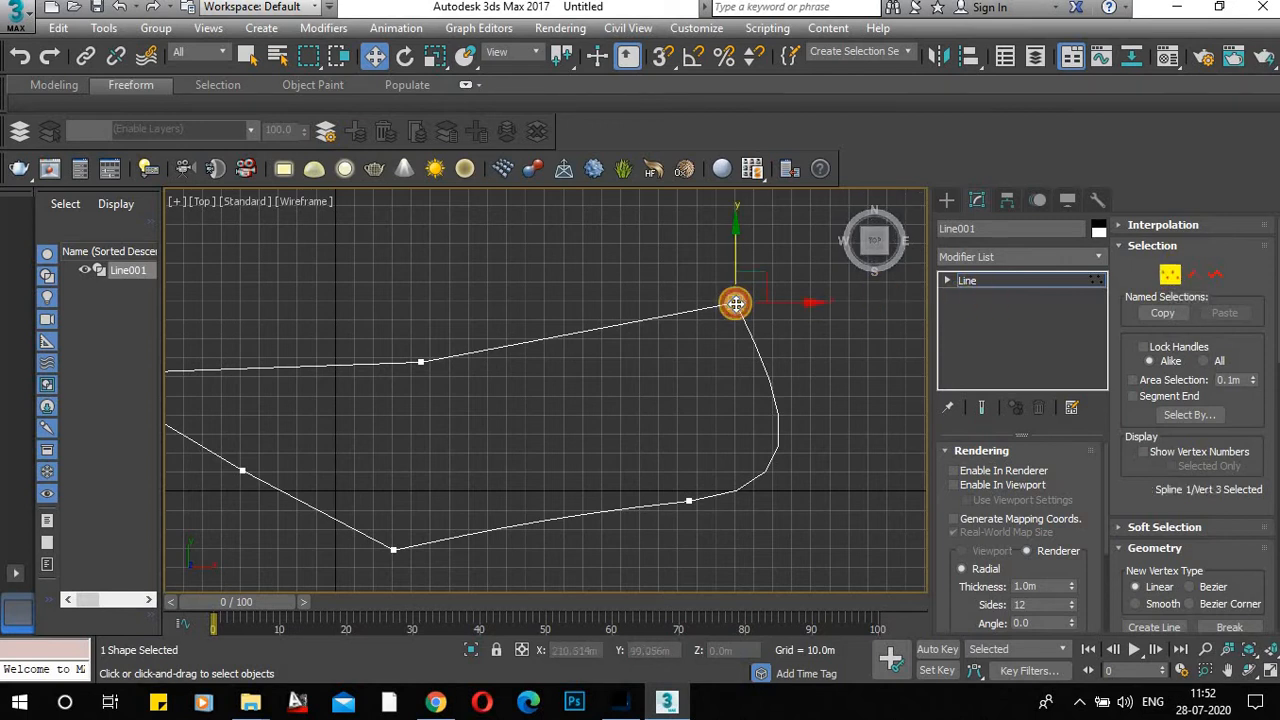
right_click(737, 308)
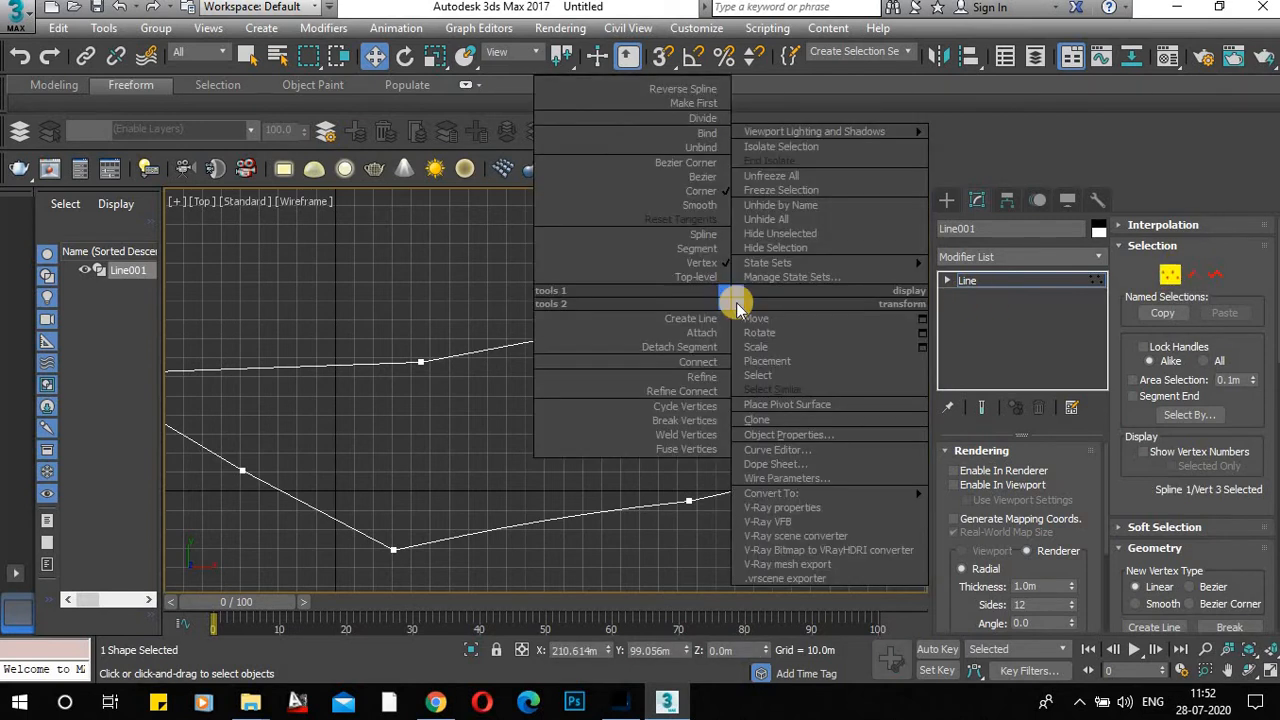
left_click(705, 175)
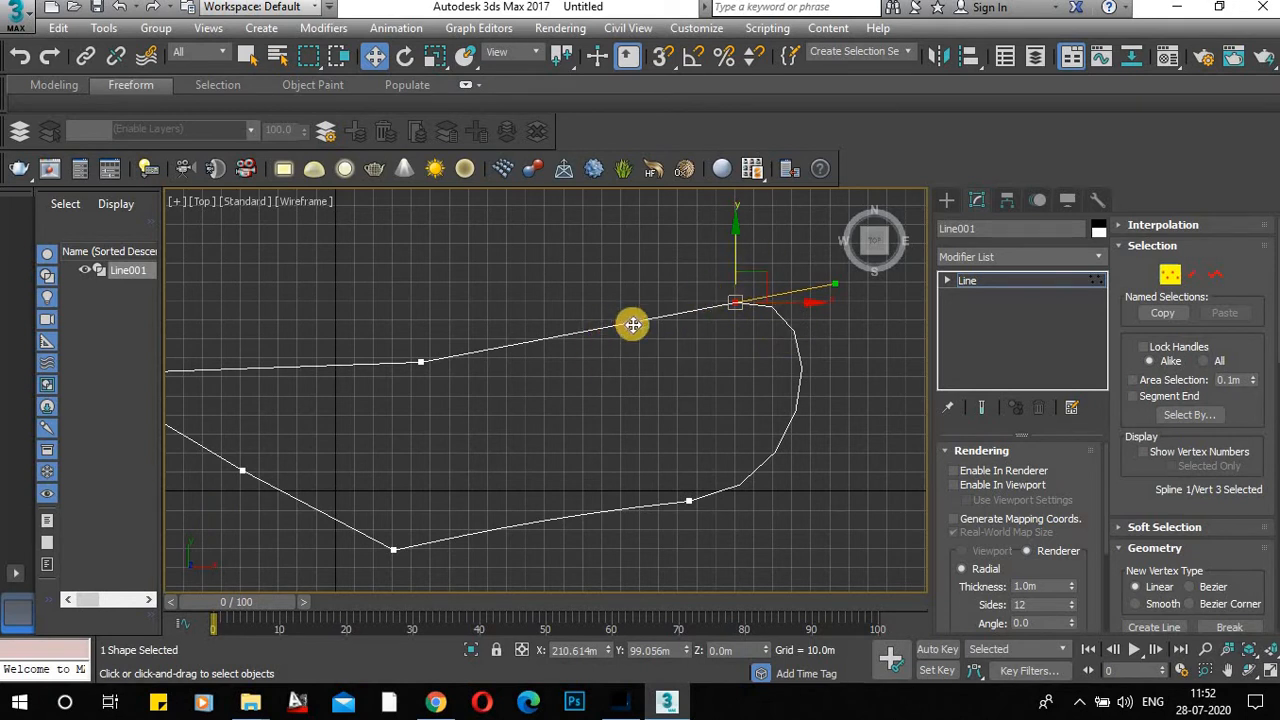
left_click_drag(629, 320, 632, 272)
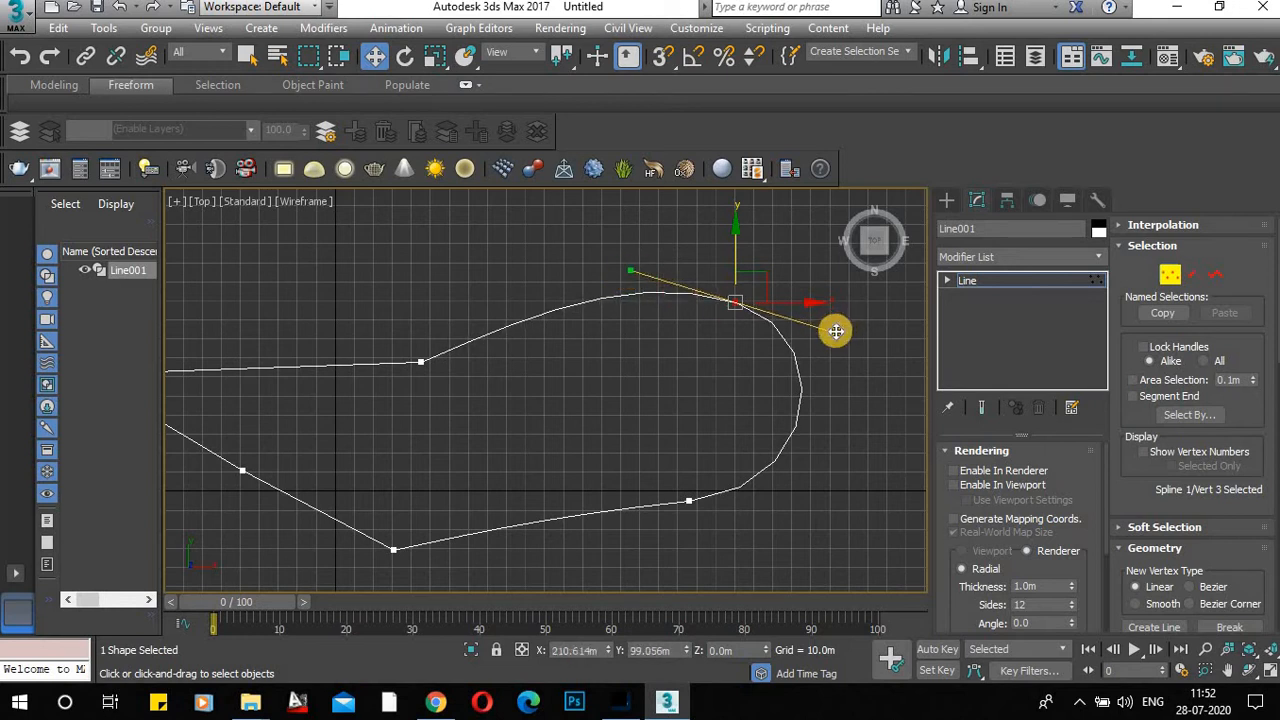
left_click_drag(835, 333, 837, 350)
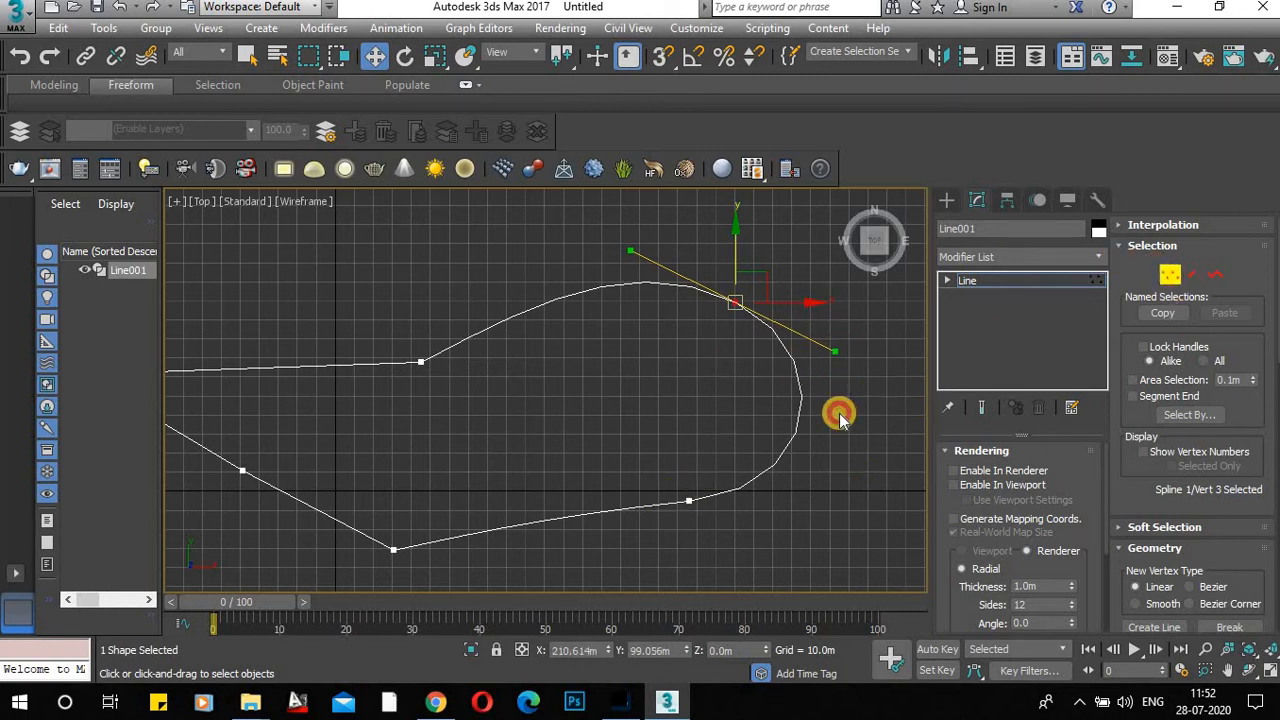
left_click(830, 464)
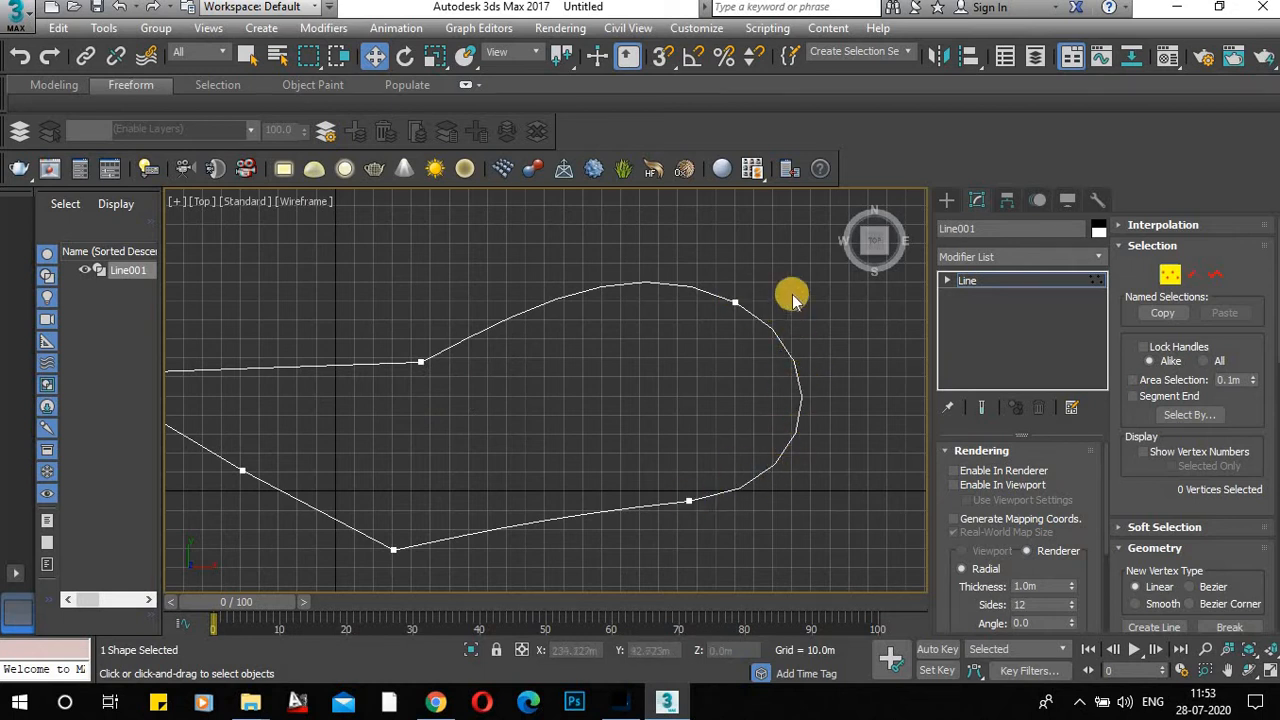
At segment level, move the straight upper segment up to about Y 100.5 m and the curved end segment to about X 192 m.
scroll(509, 403, "down", 2)
middle_click_drag(554, 405, 557, 411)
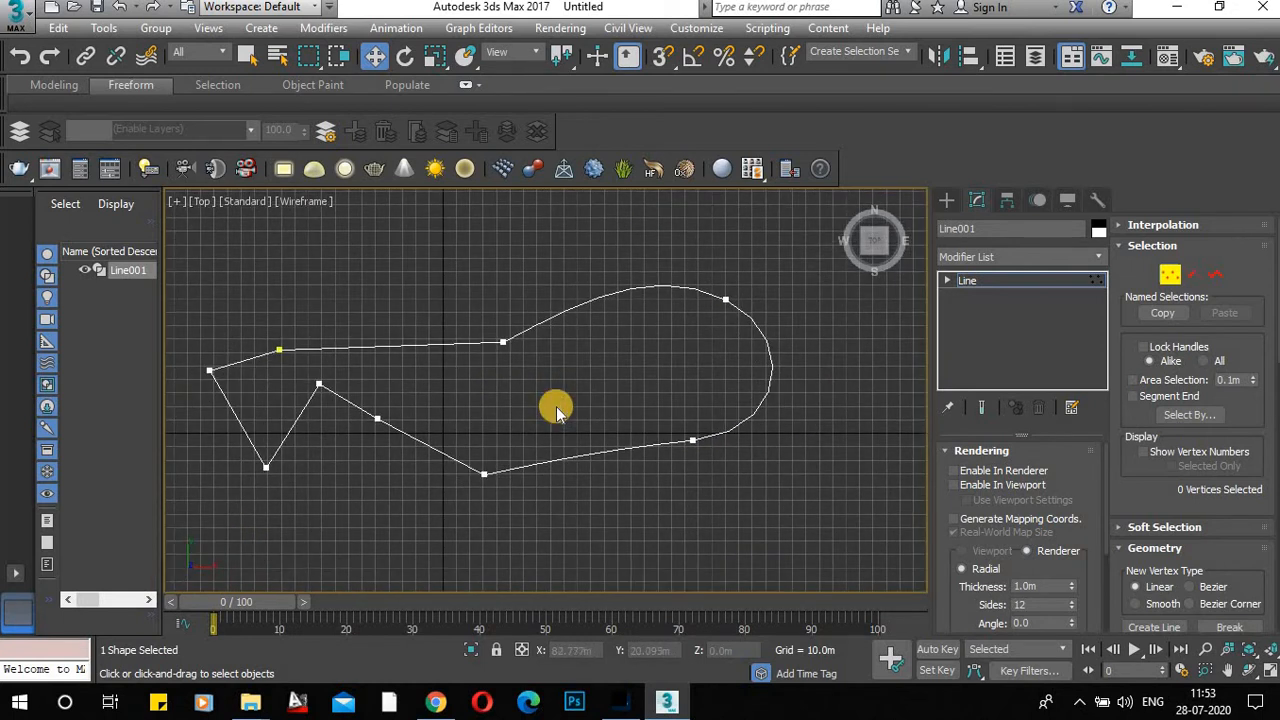
left_click(1193, 278)
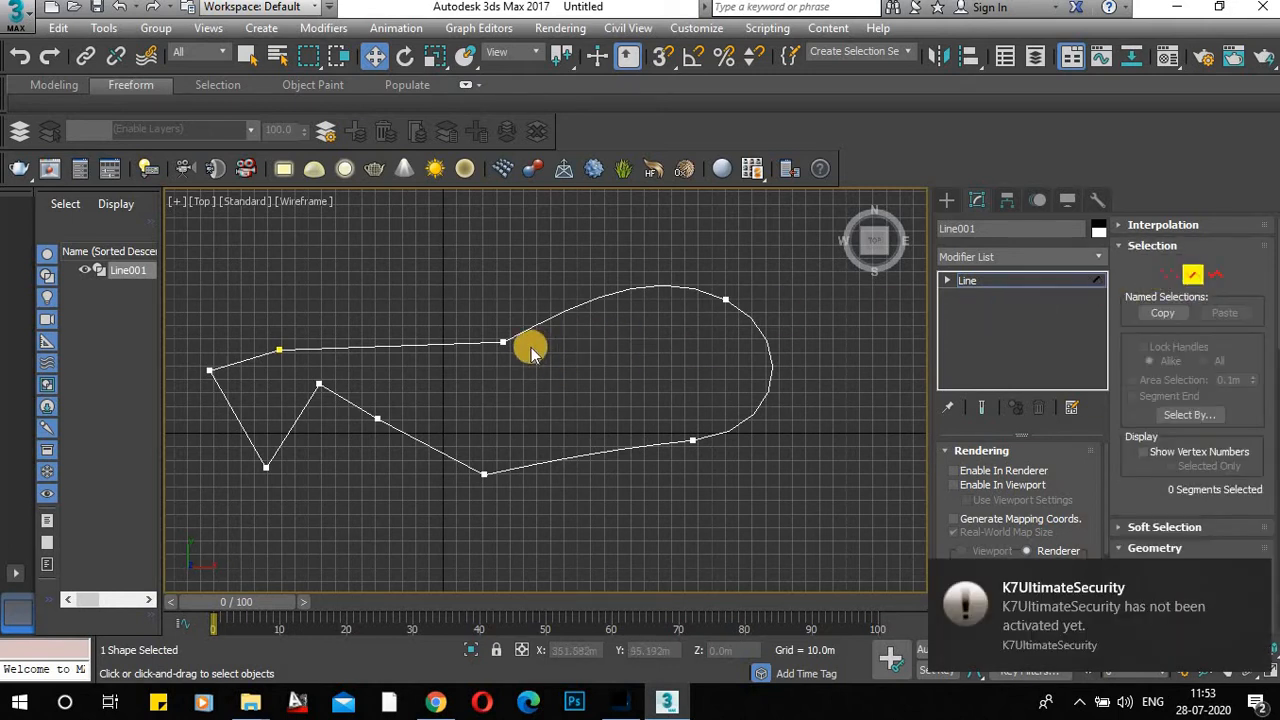
left_click(375, 345)
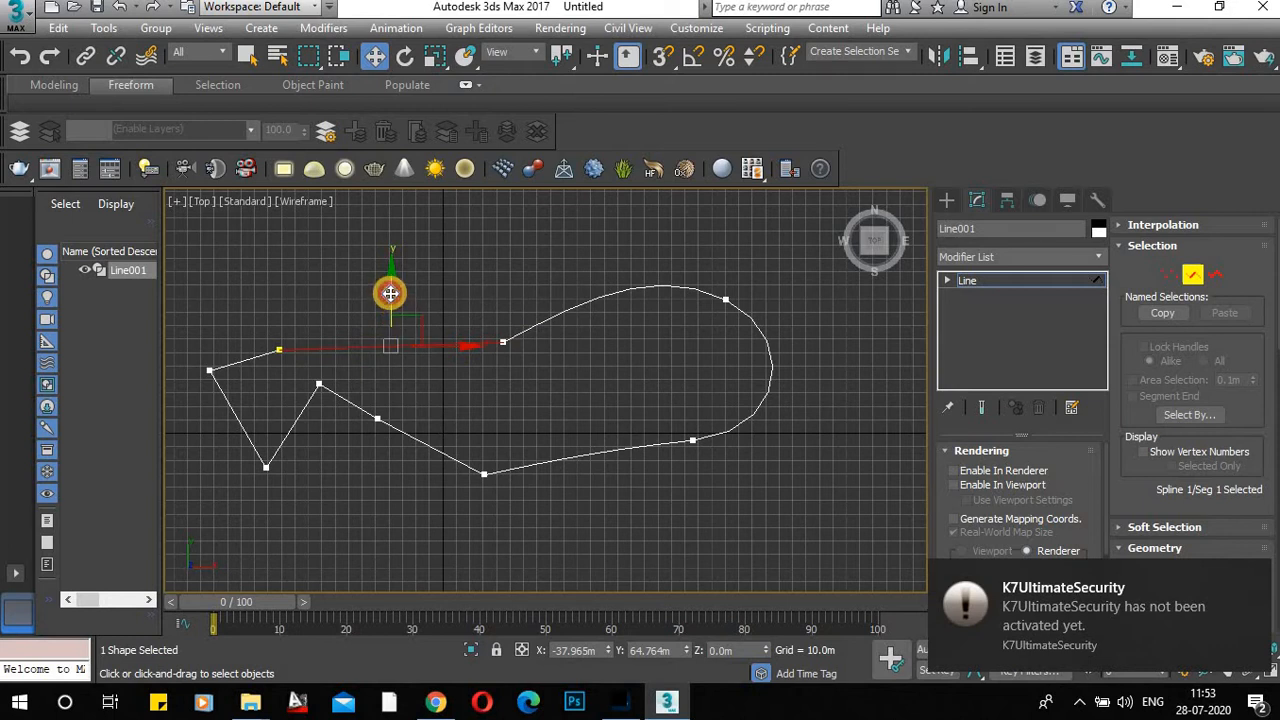
left_click_drag(390, 292, 391, 236)
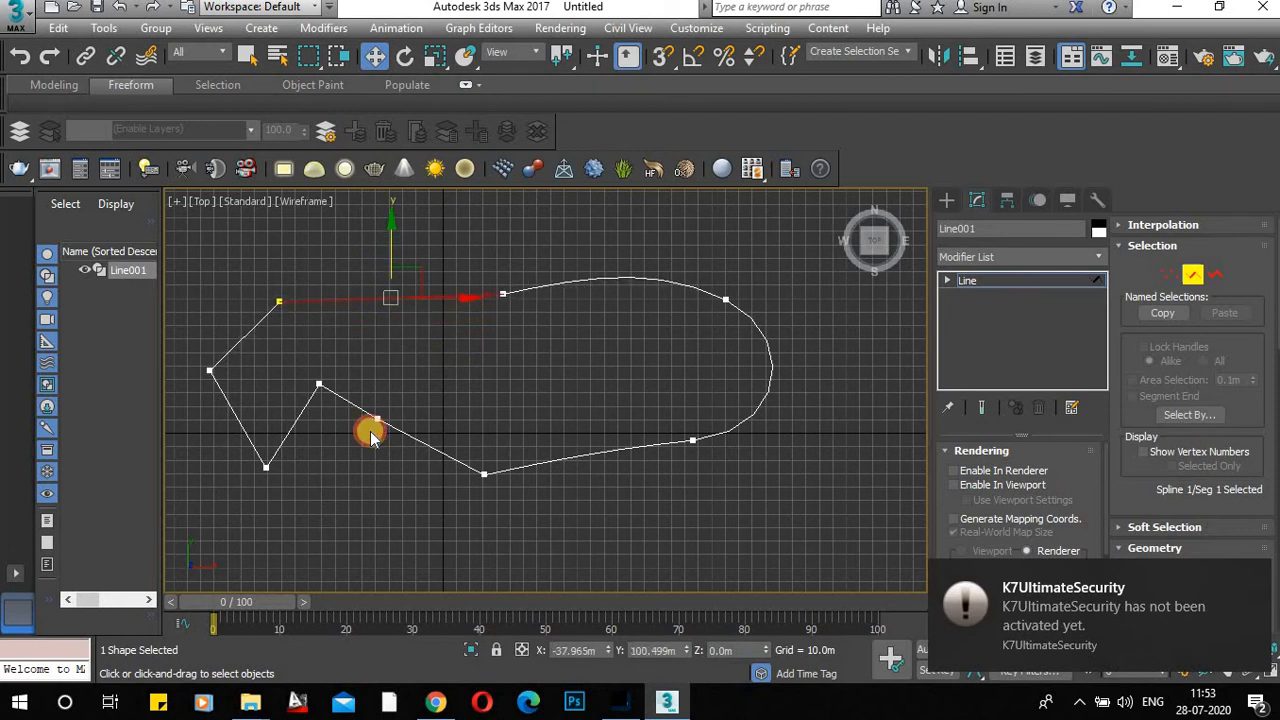
left_click(768, 376)
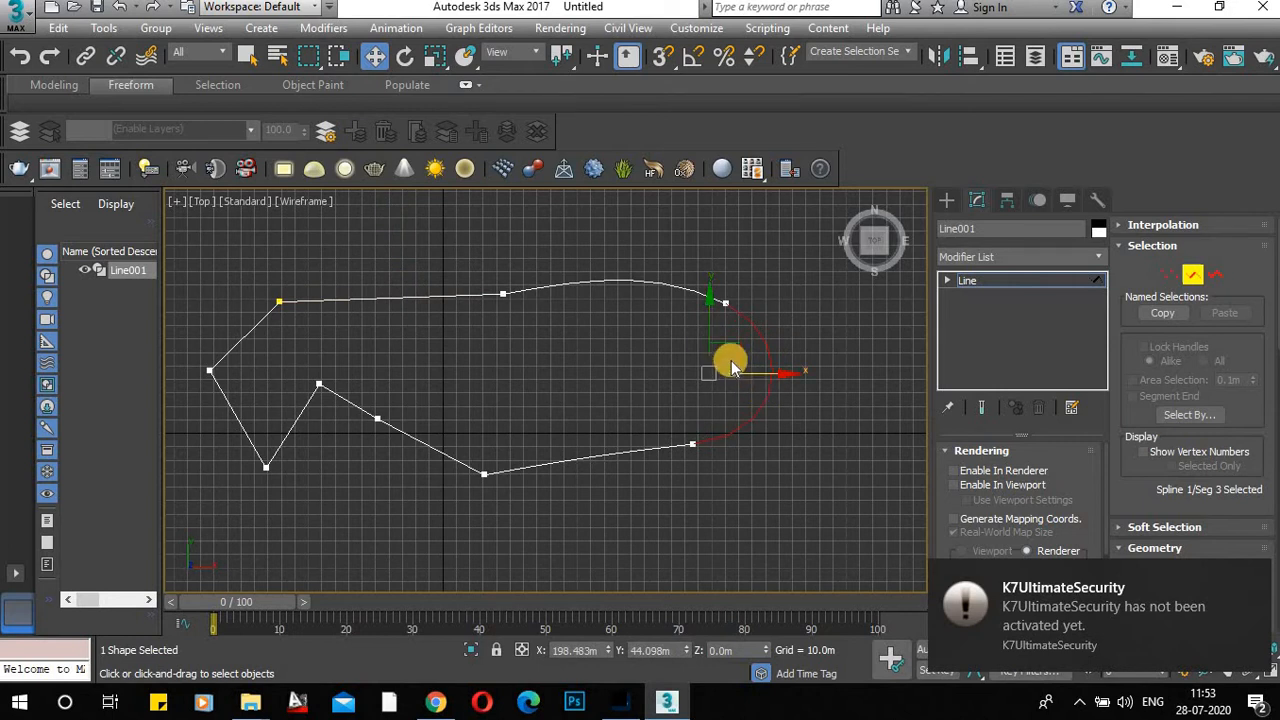
mouse_move(747, 371)
left_mouse_down()
mouse_move(791, 363)
mouse_move(726, 363)
mouse_move(763, 358)
left_mouse_up()
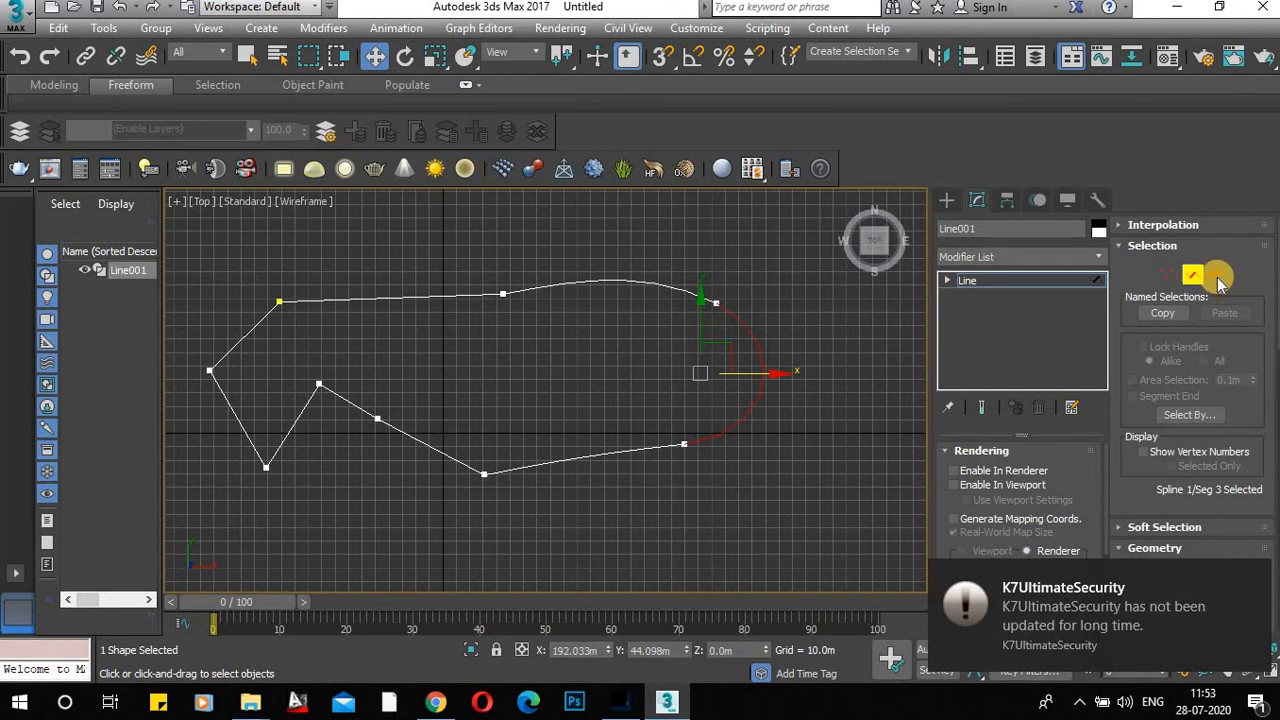
At spline level, move the whole closed spline along X to about 73.3 m.
left_click(1216, 278)
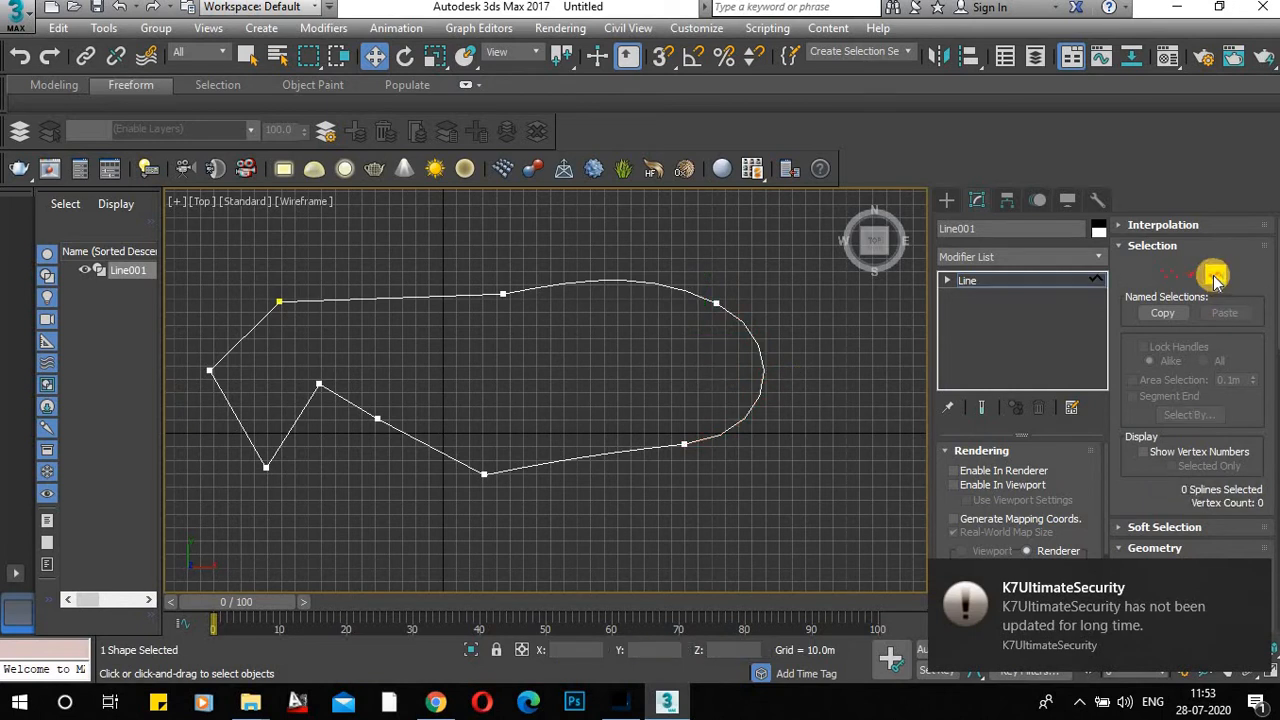
left_click(749, 332)
left_click_drag(507, 384, 630, 364)
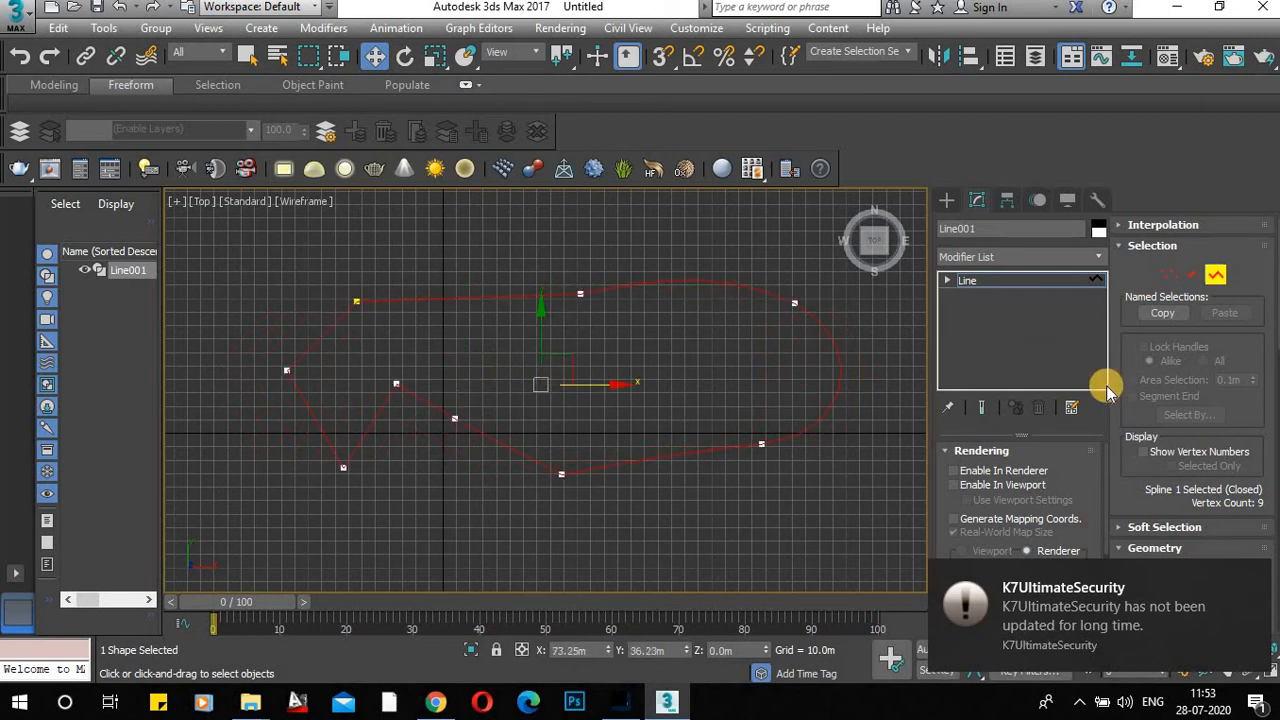
Dismiss the antivirus notification and look through the Geometry options offered at spline level.
left_click(1258, 580)
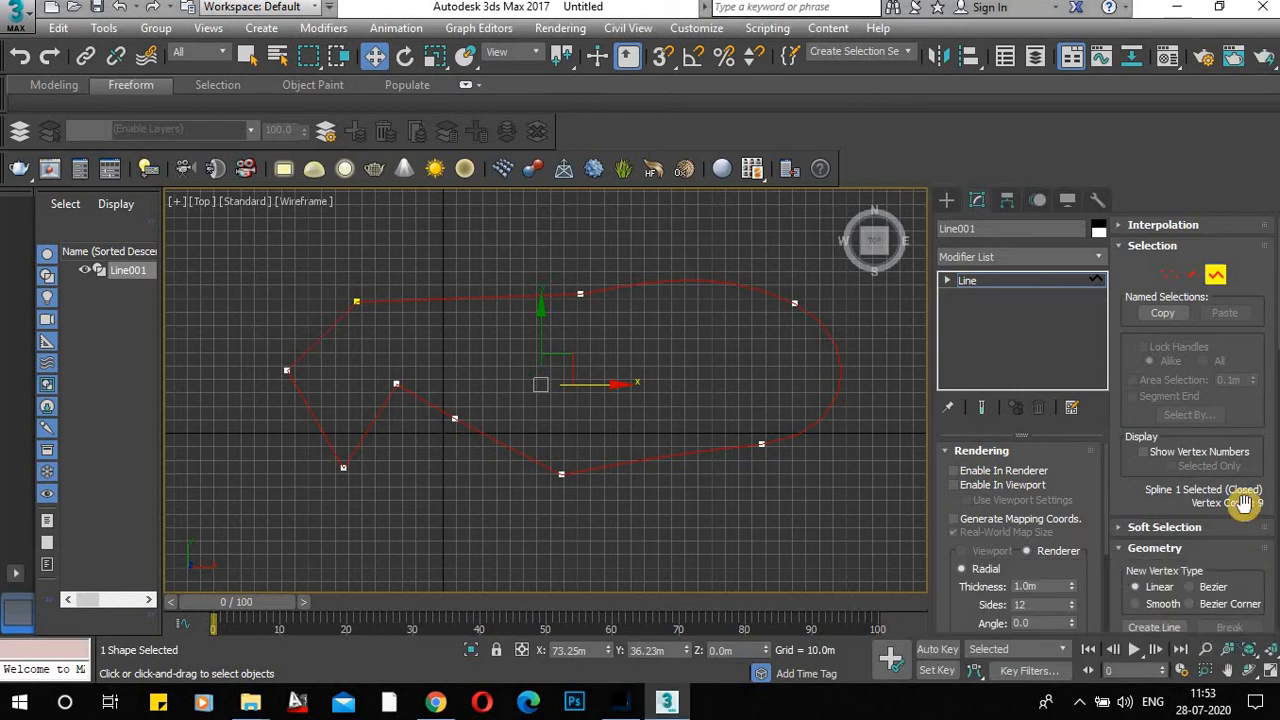
scroll(1245, 505, "down", 1)
scroll(1245, 508, "down", 3)
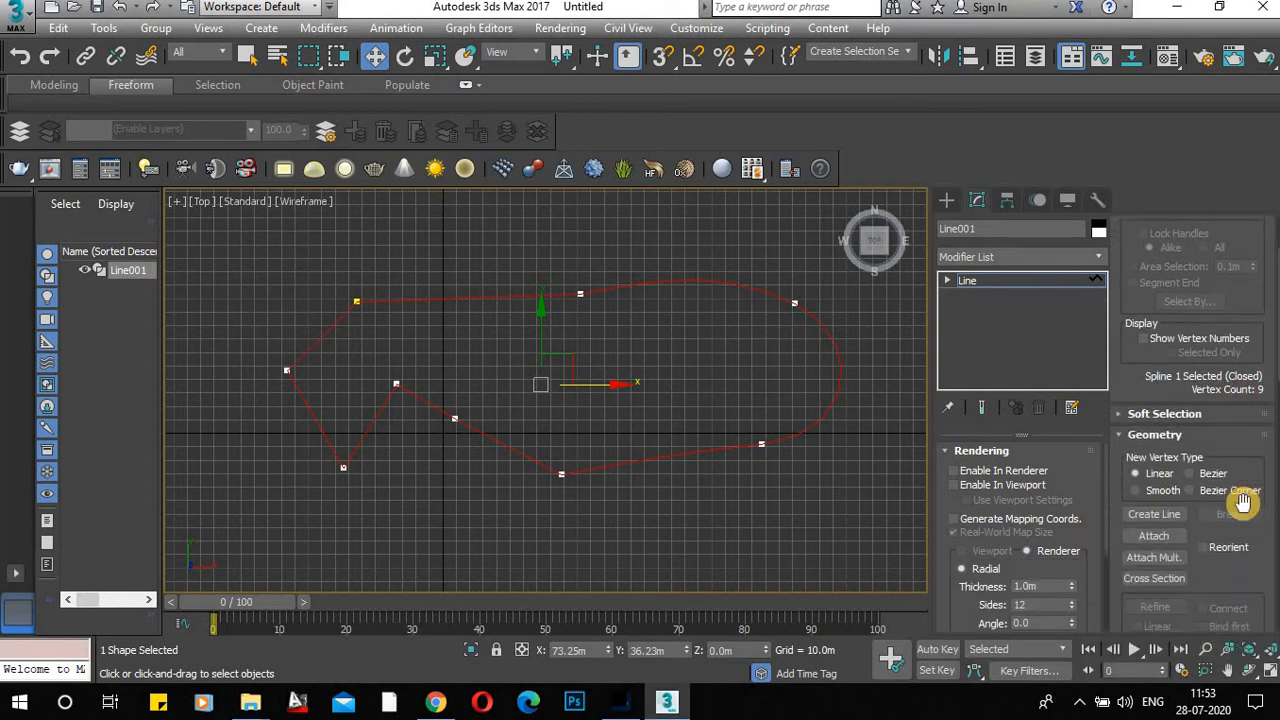
scroll(1243, 503, "down", 2)
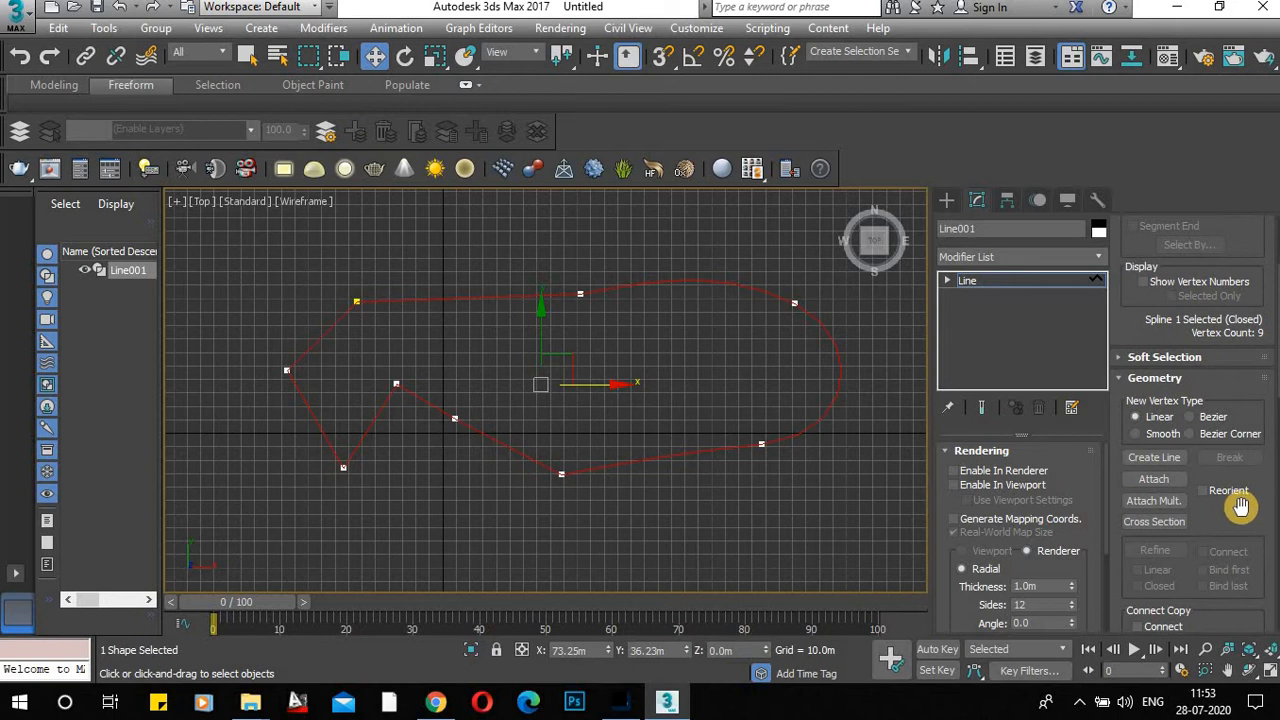
scroll(1240, 507, "down", 1)
scroll(1243, 489, "down", 8)
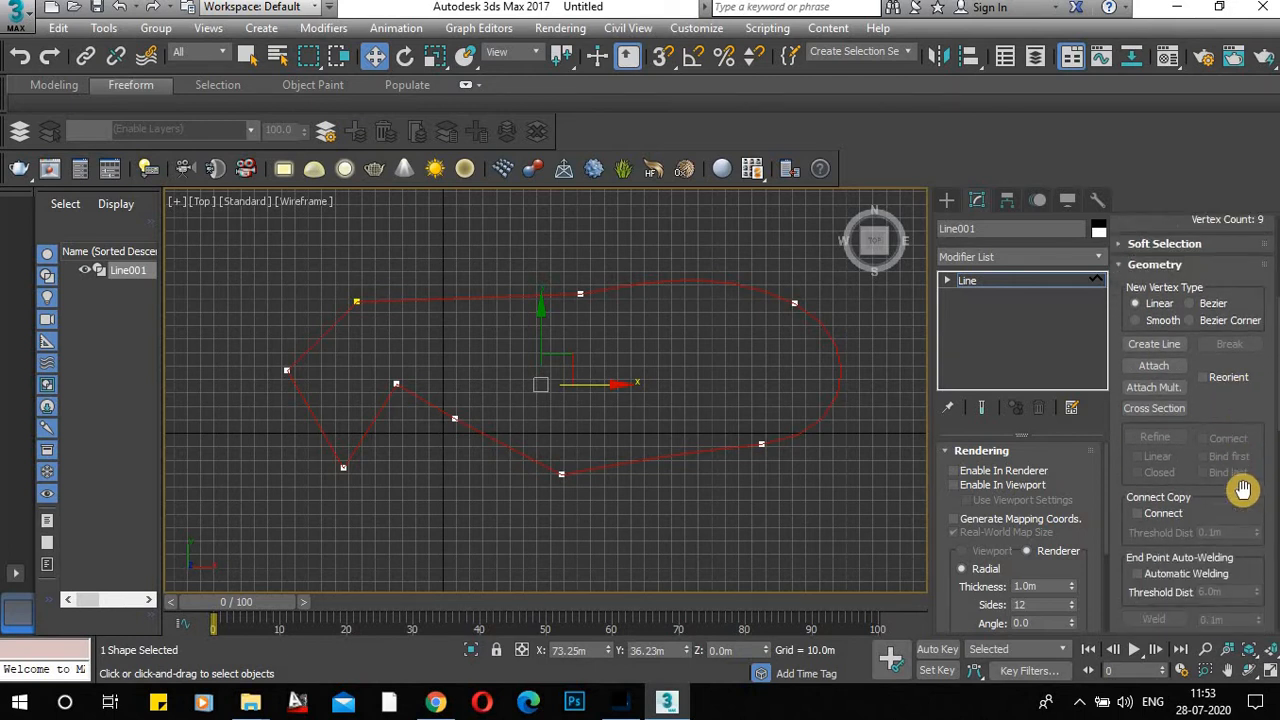
scroll(1207, 517, "up", 3)
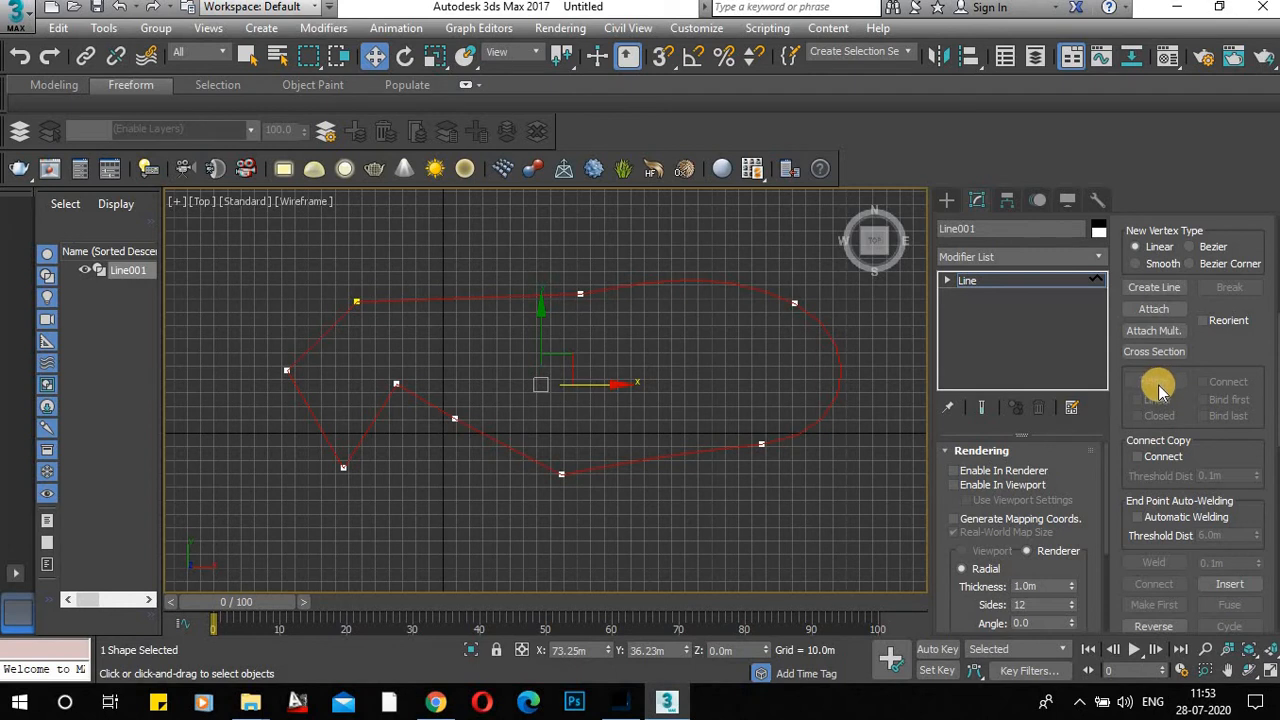
scroll(1135, 430, "up", 5)
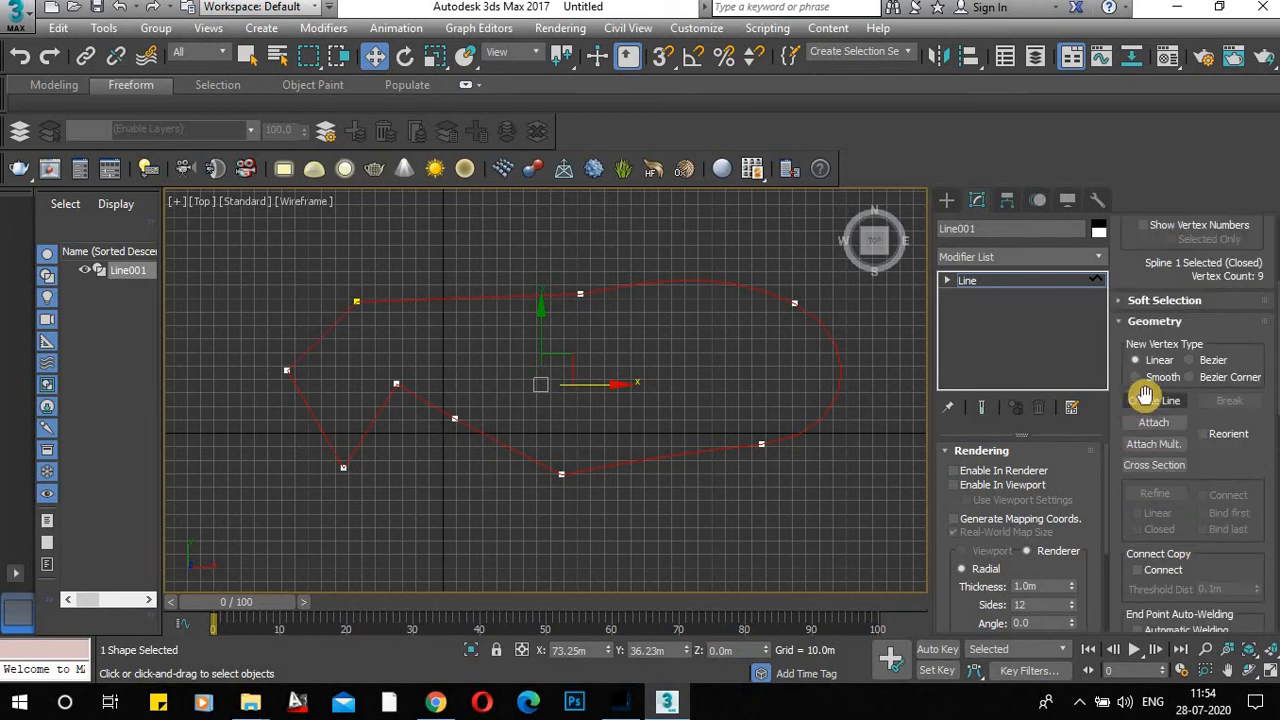
At vertex level, use Refine to insert a vertex on the straight upper segment at about X 26.8 m, Y 100.5 m.
left_click(1162, 280)
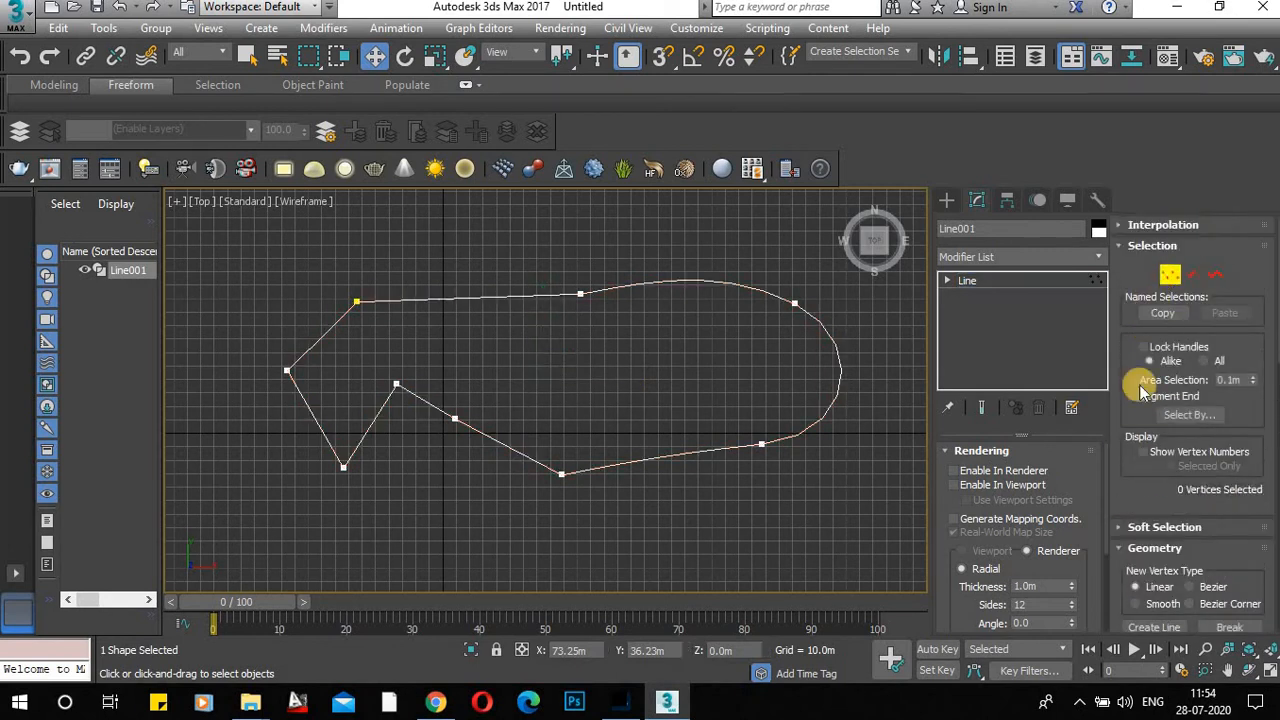
scroll(1177, 457, "down", 5)
scroll(1184, 463, "down", 3)
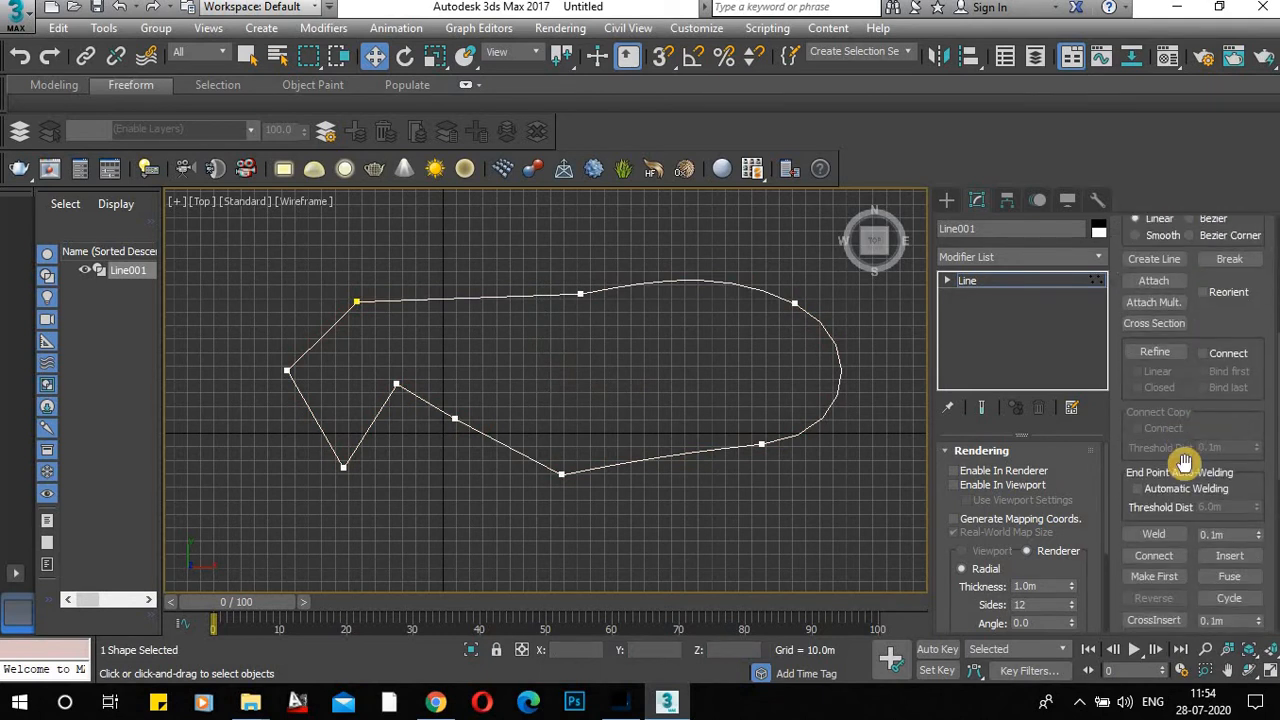
left_click(1157, 353)
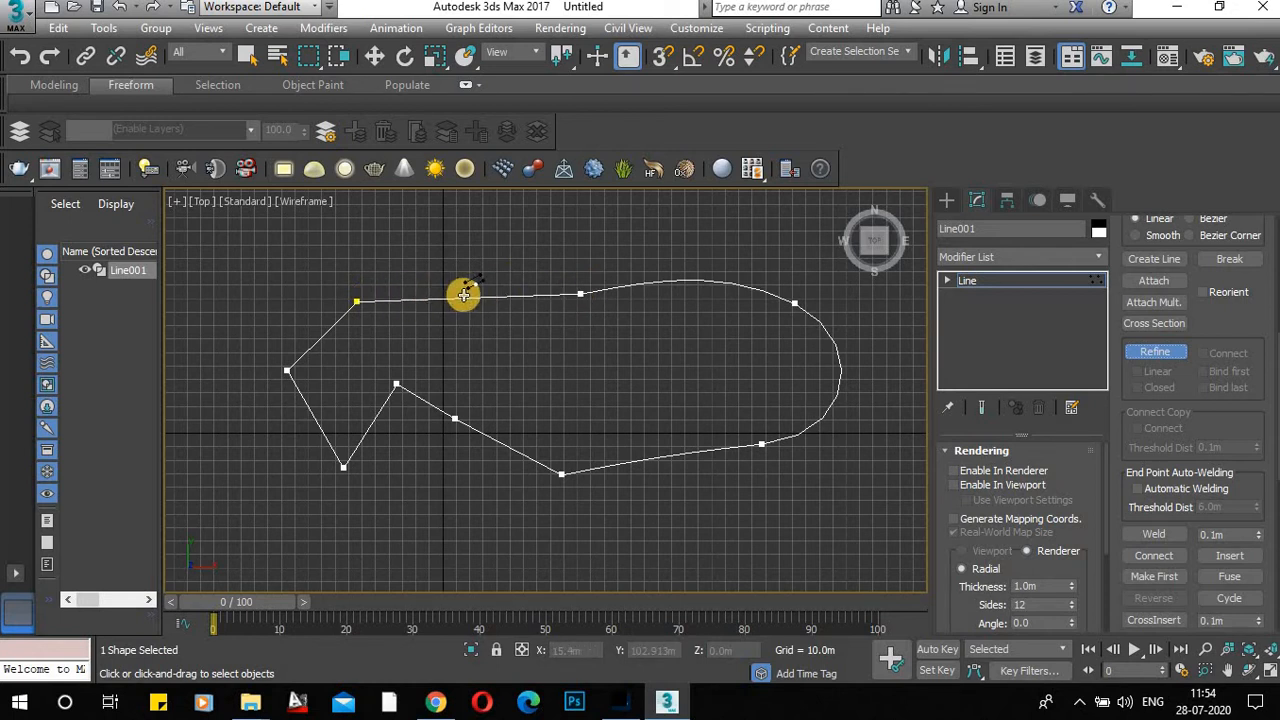
scroll(454, 297, "up", 3)
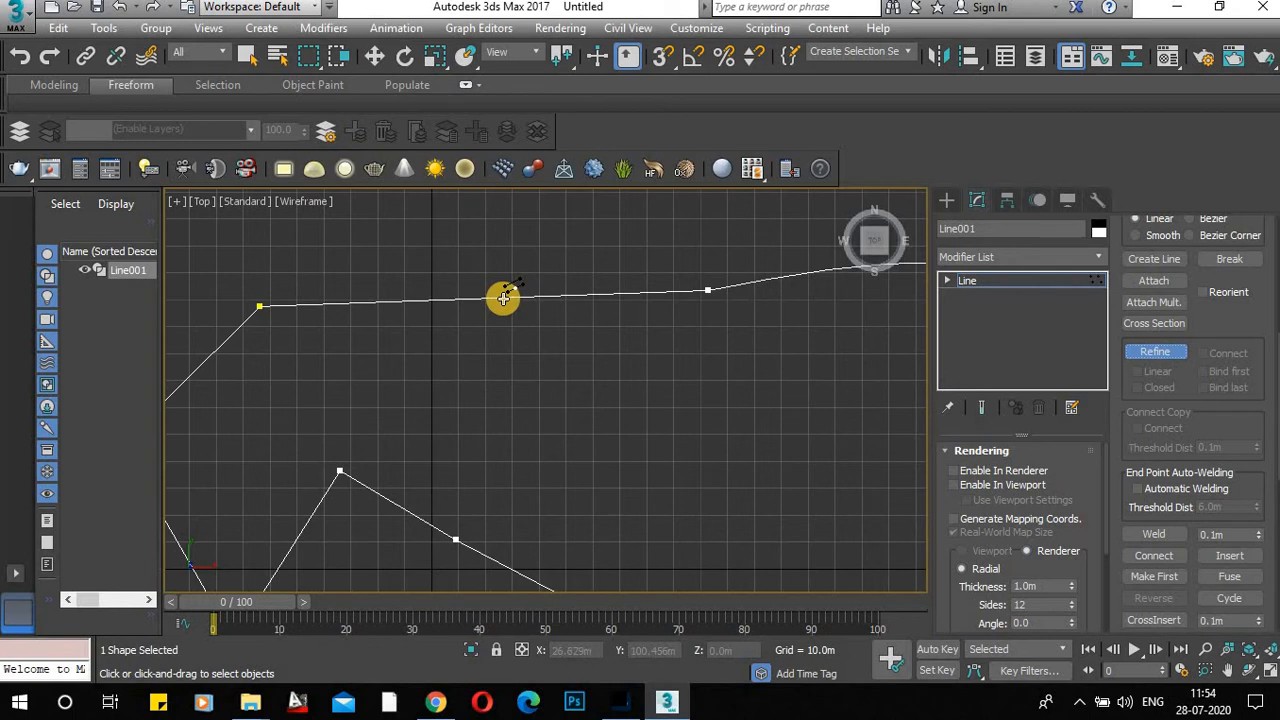
left_click(503, 298)
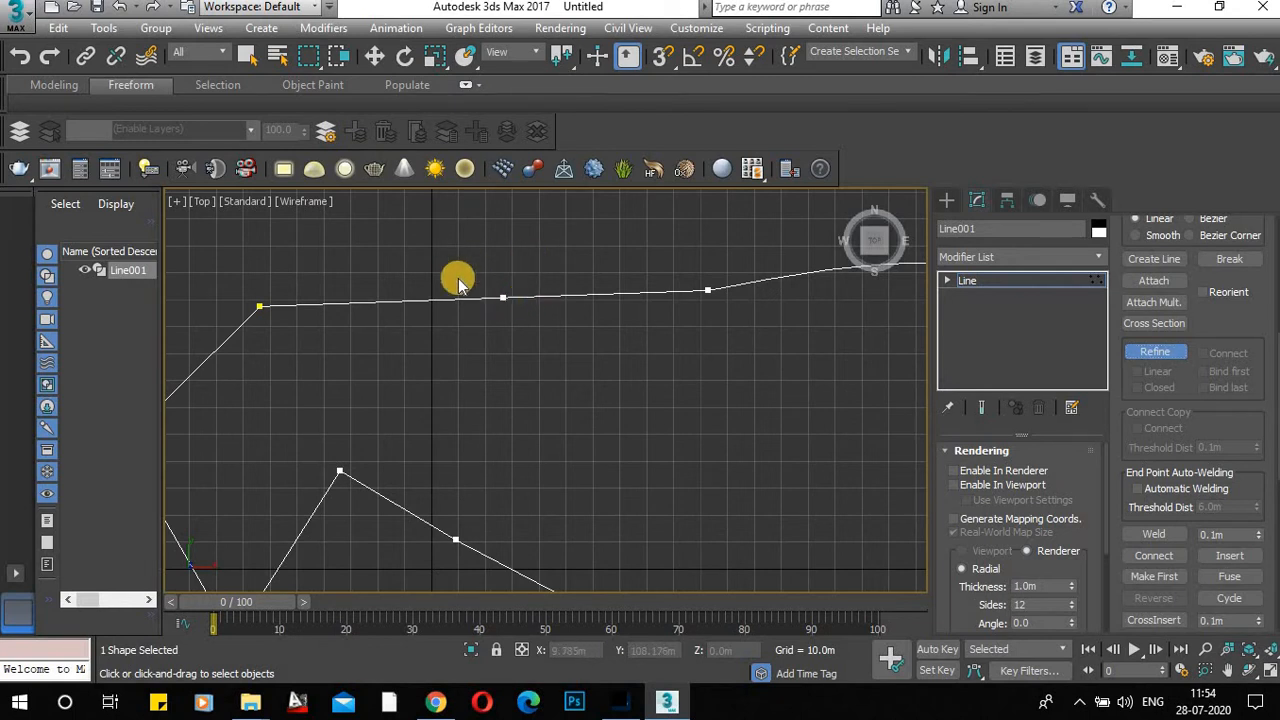
scroll(458, 285, "down", 2)
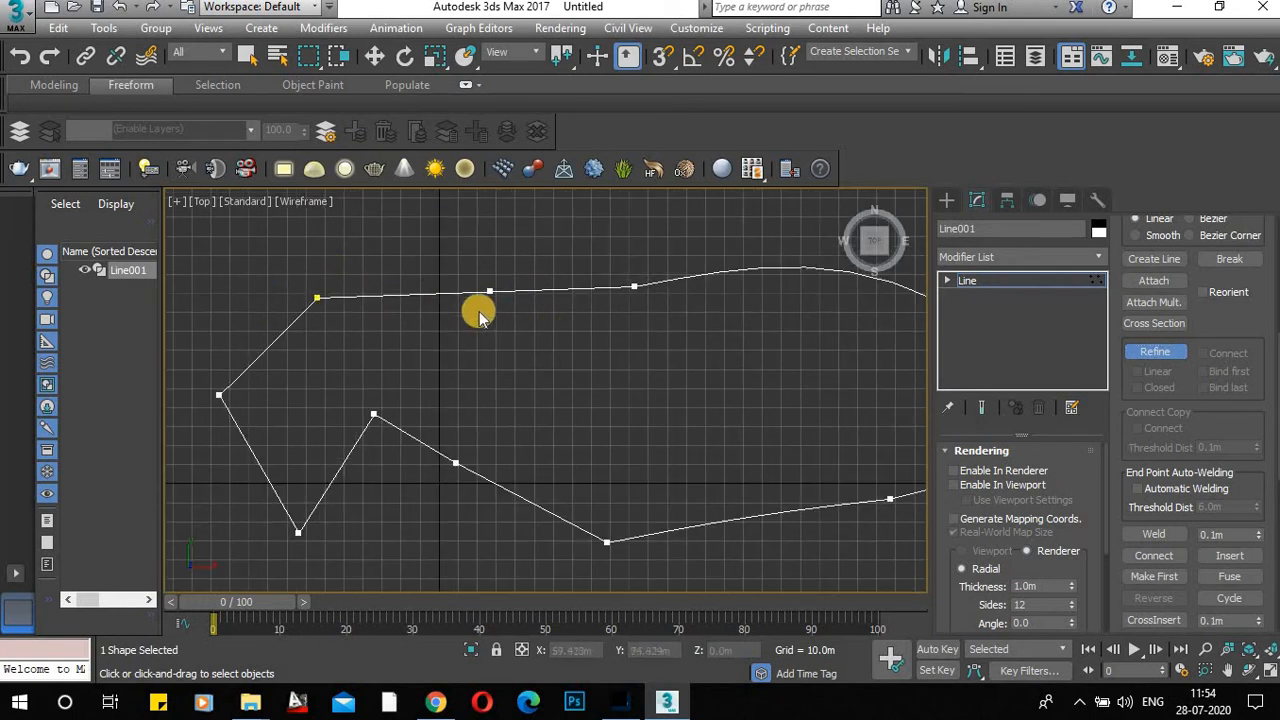
scroll(365, 288, "down", 2)
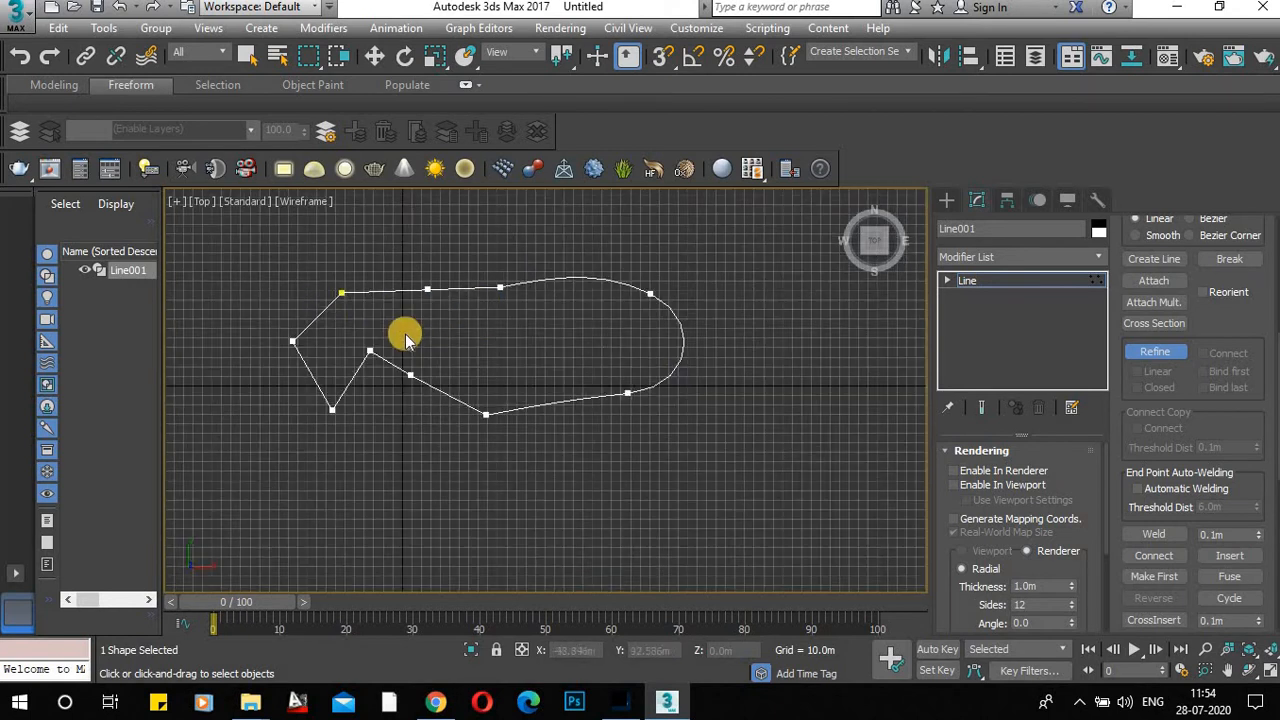
Refine the outline with four more vertices: on the rounded end, the upper bulge, the long lower edge and the sloping lower edge.
scroll(677, 345, "up", 2)
left_click(680, 354)
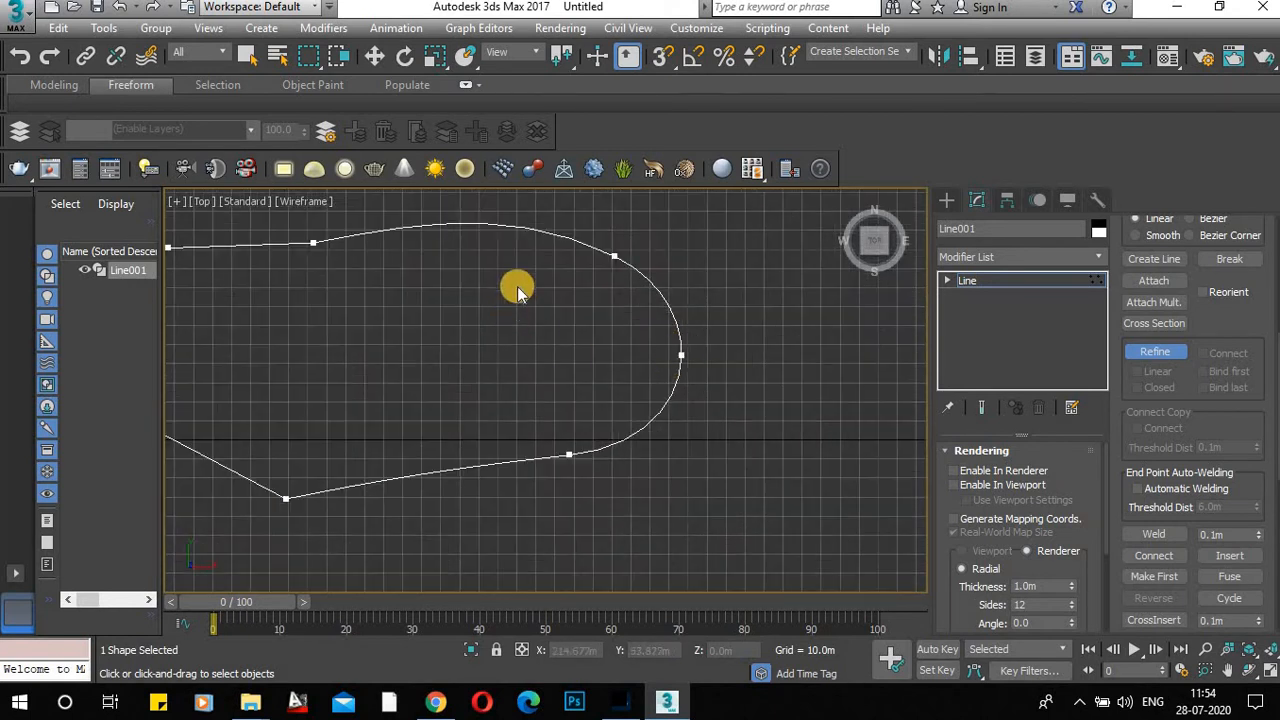
left_click(468, 225)
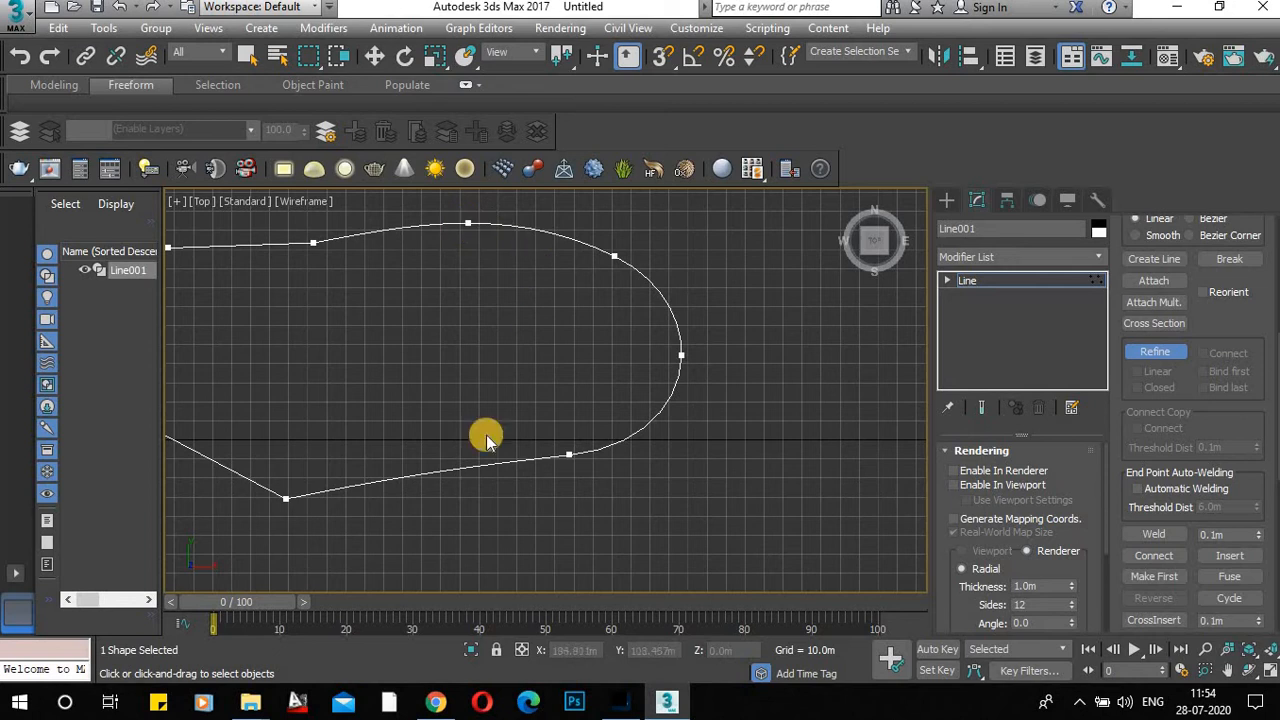
left_click(428, 473)
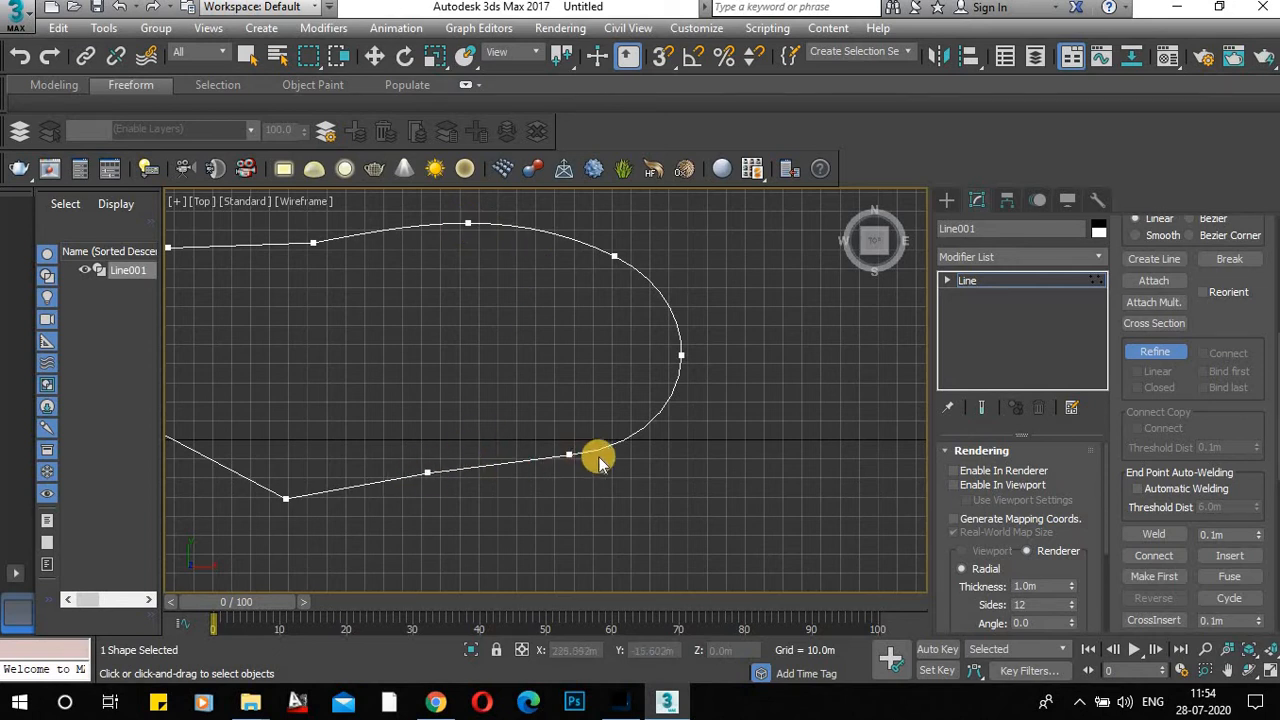
scroll(594, 451, "down", 2)
scroll(383, 463, "up", 2)
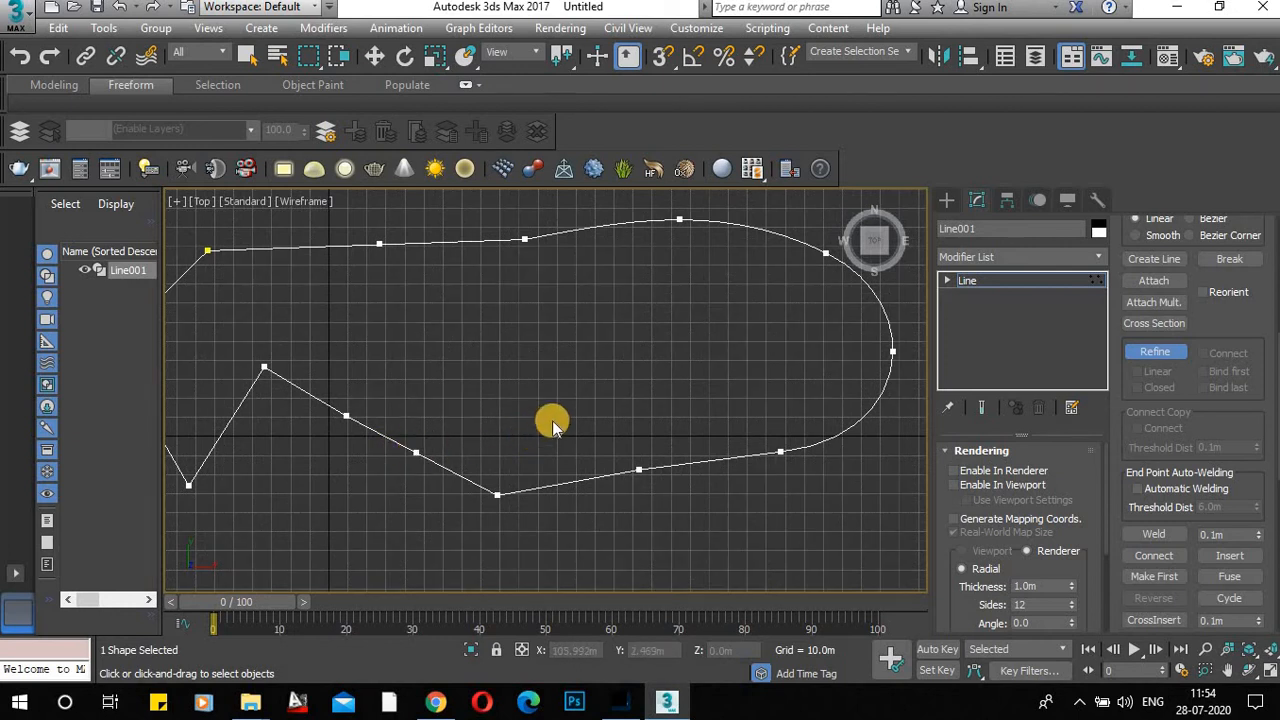
scroll(531, 432, "down", 1)
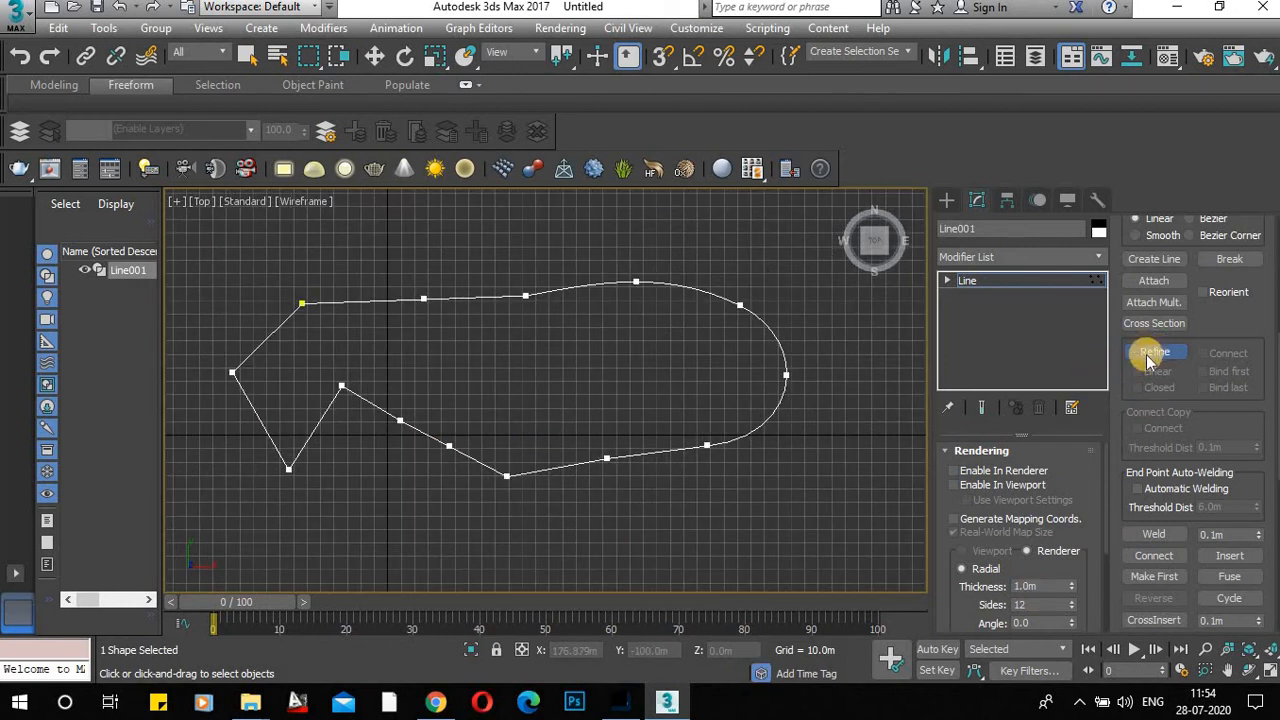
scroll(1251, 330, "up", 5)
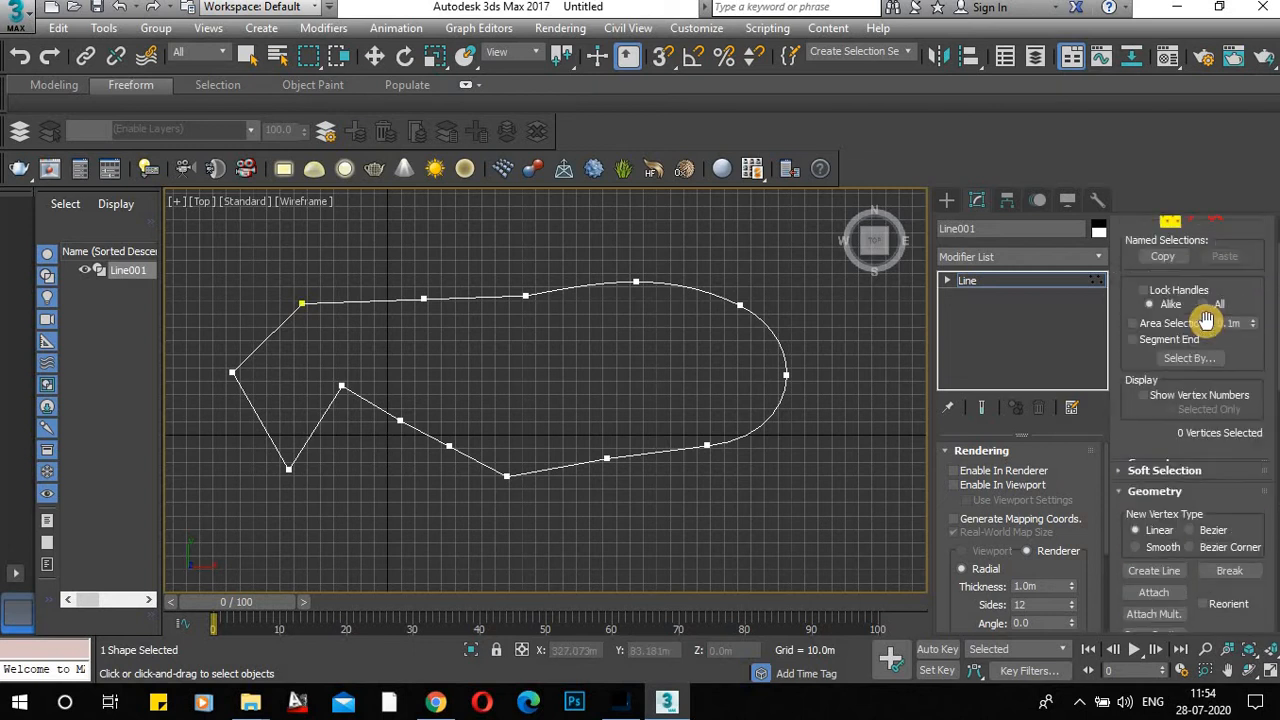
scroll(1207, 320, "up", 2)
key("w")
At vertex level, move the inserted vertex on the straight upper edge up to about Y 144.1 m.
left_click(1168, 278)
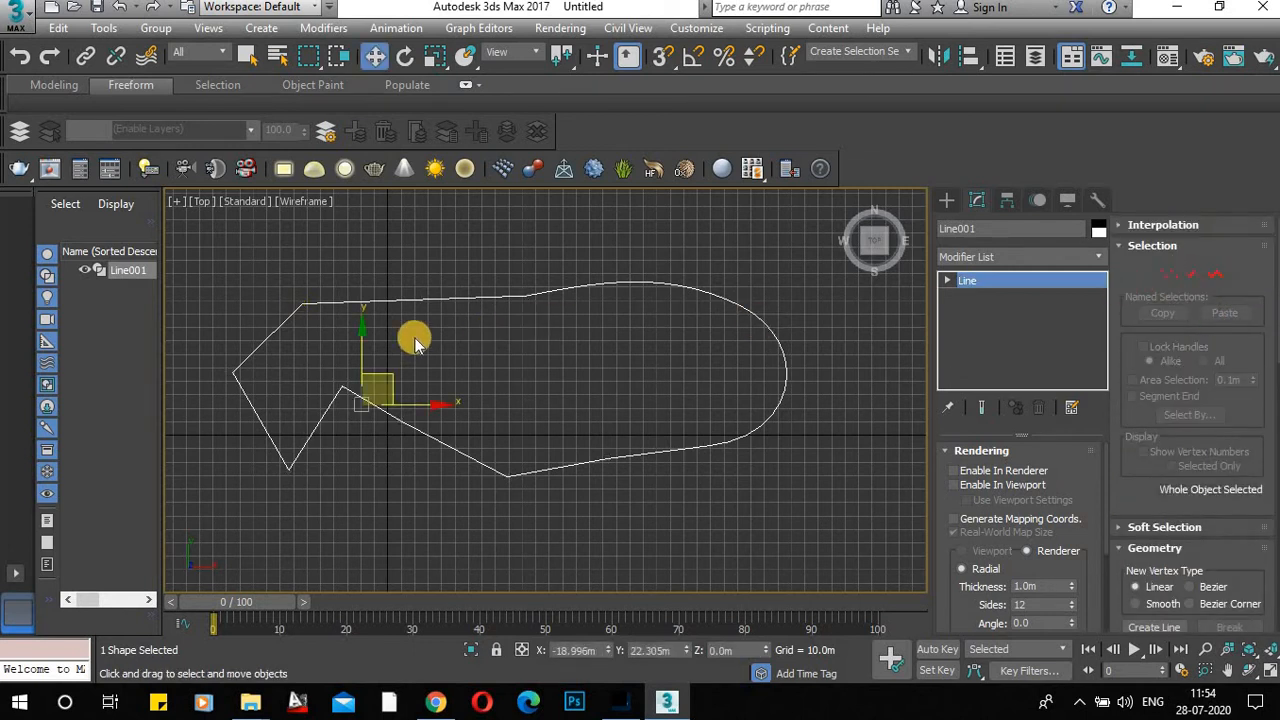
left_click(1170, 278)
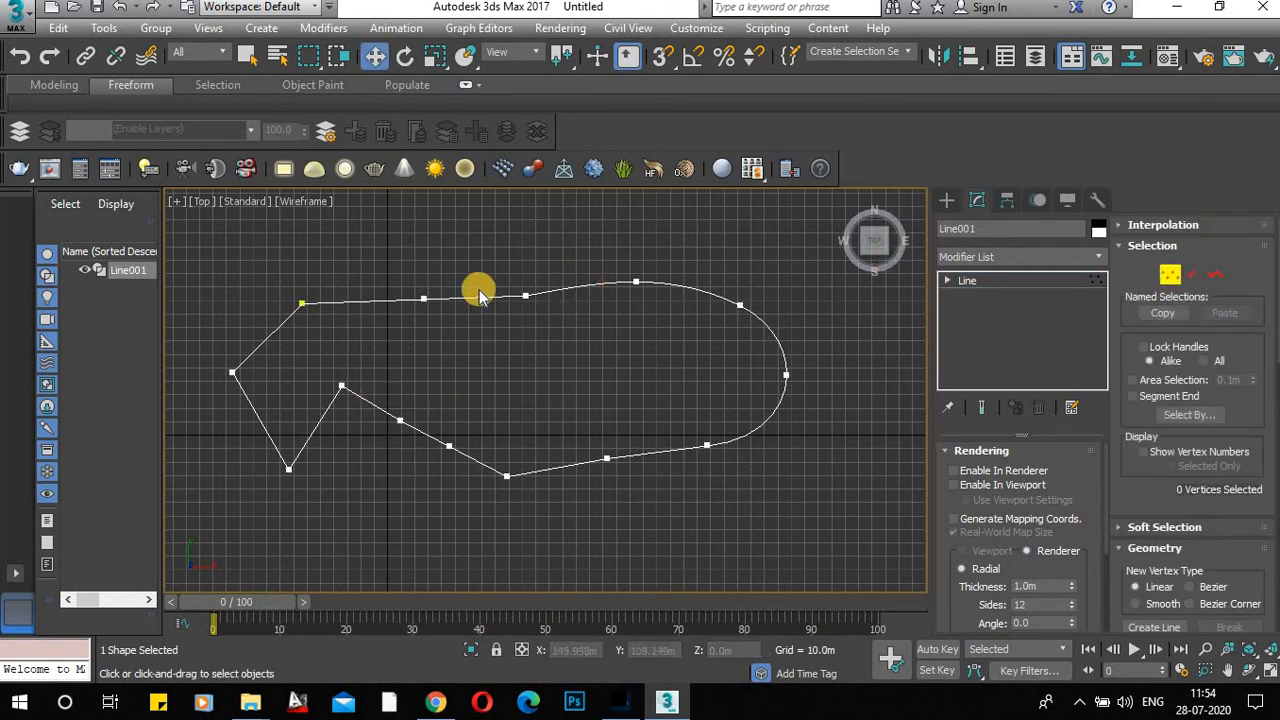
left_click(424, 296)
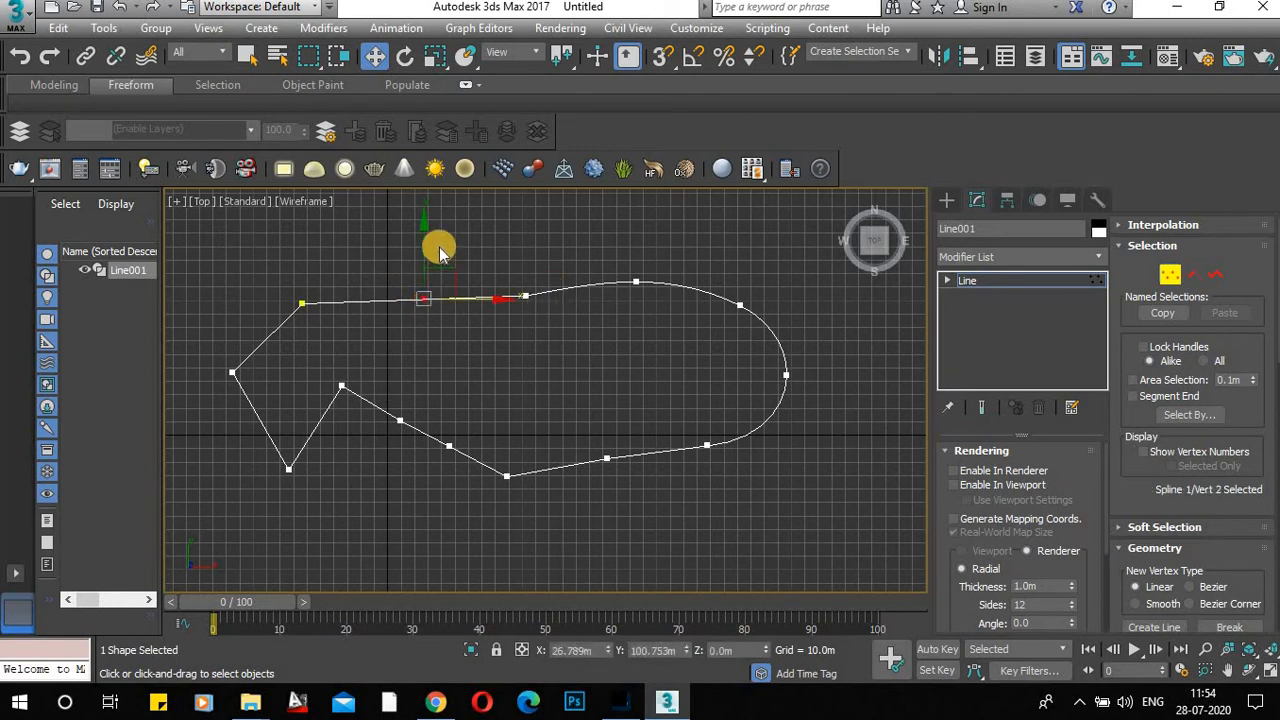
left_click_drag(424, 247, 432, 169)
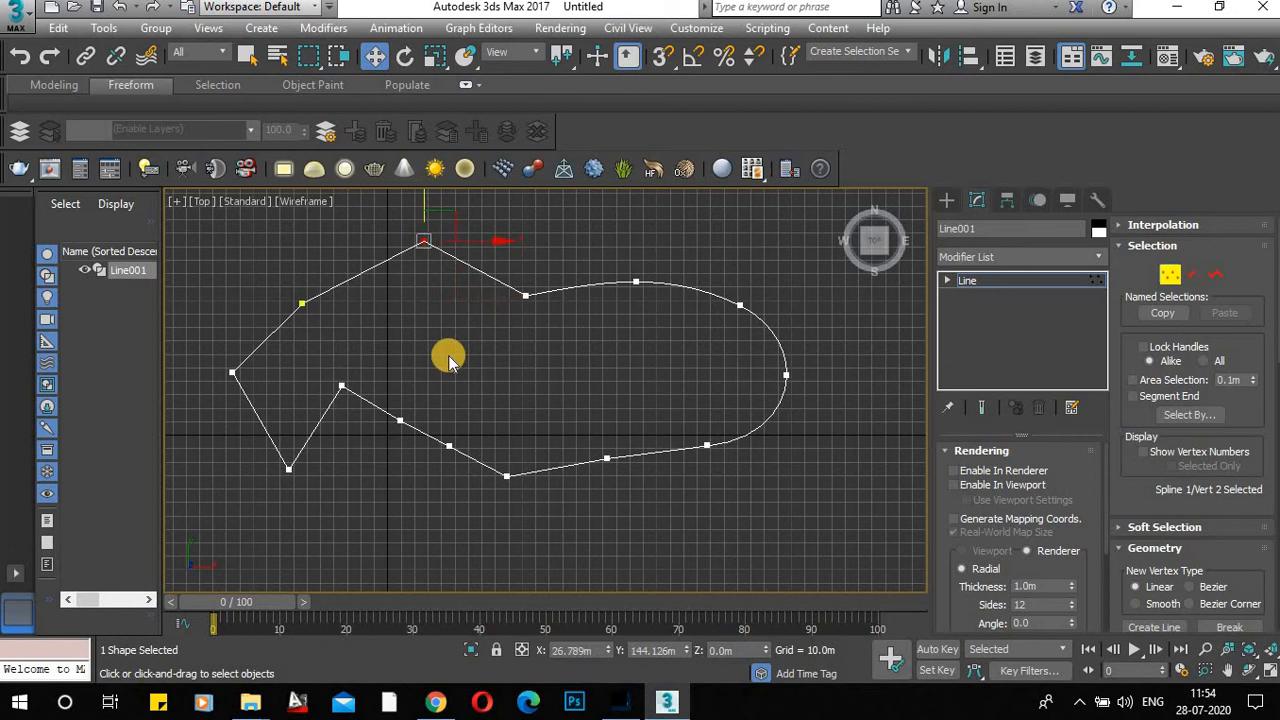
Move the sloping lower edge's vertex nearest the notch to about X -25.5 m, Y -25.2 m, and the rounded end's vertex to X 340.6 m, Y 51.9 m.
left_click(397, 419)
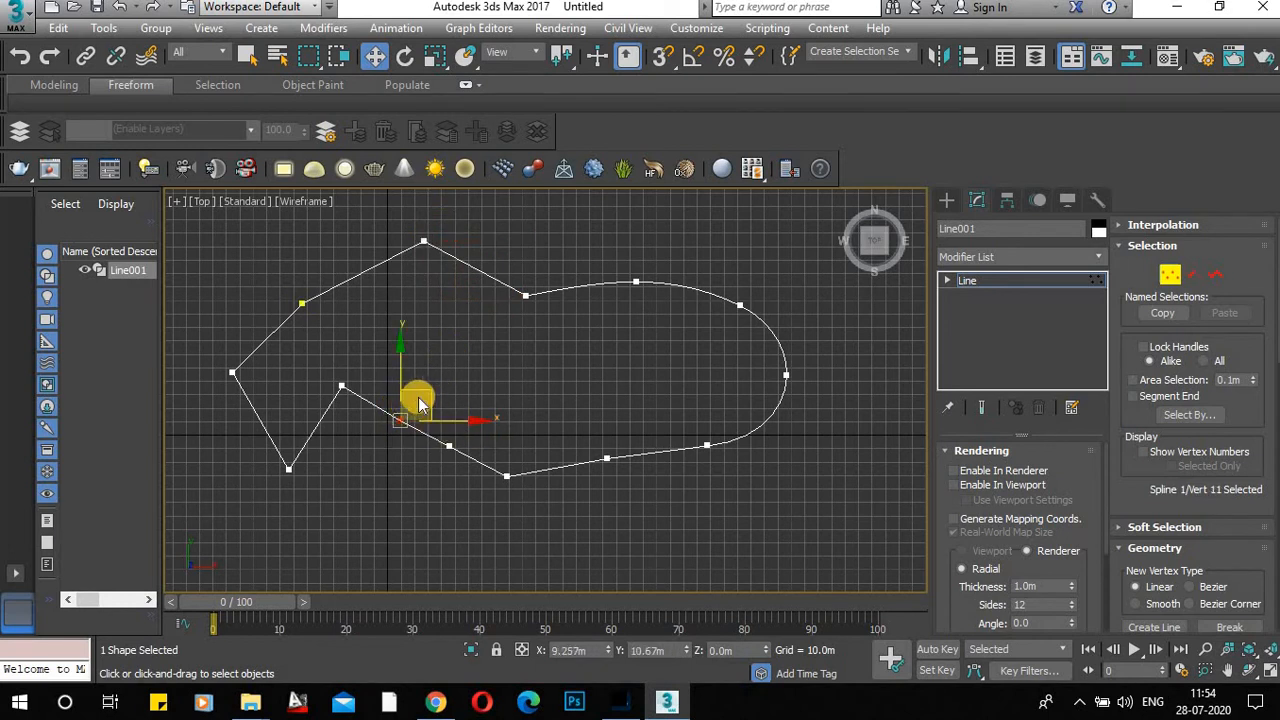
left_click_drag(419, 400, 385, 434)
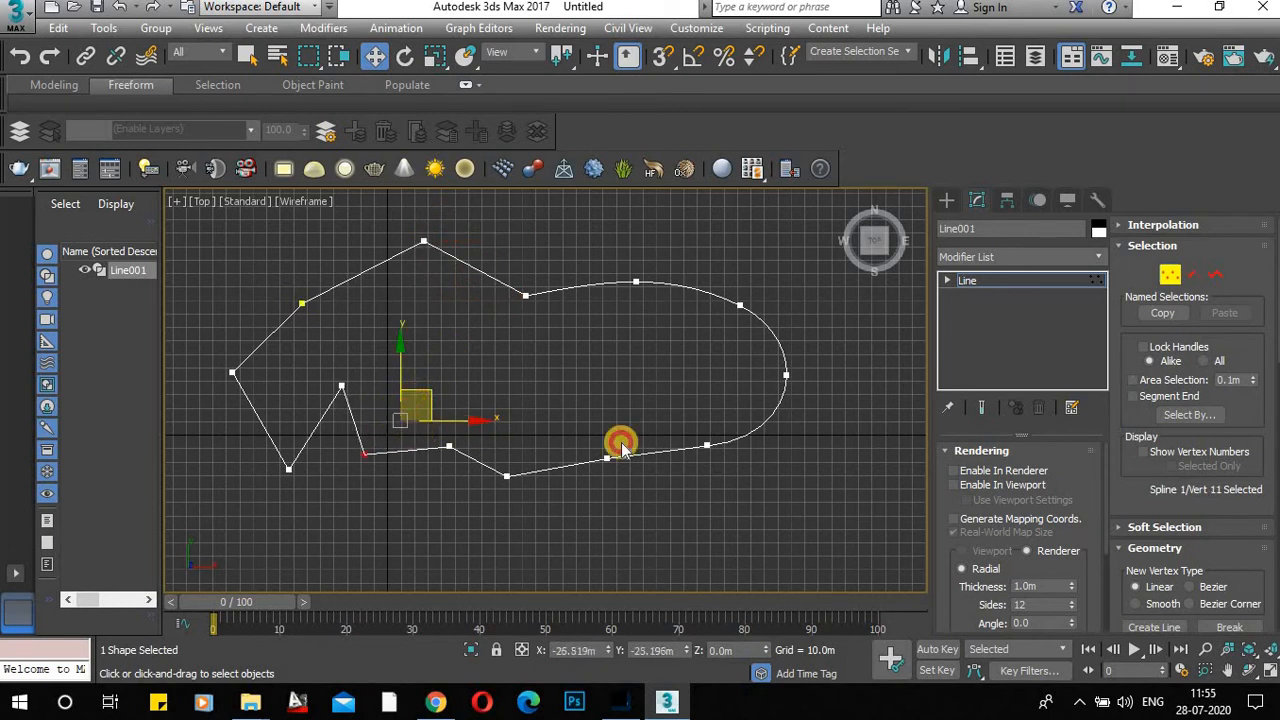
left_click(788, 373)
left_click_drag(812, 345, 864, 340)
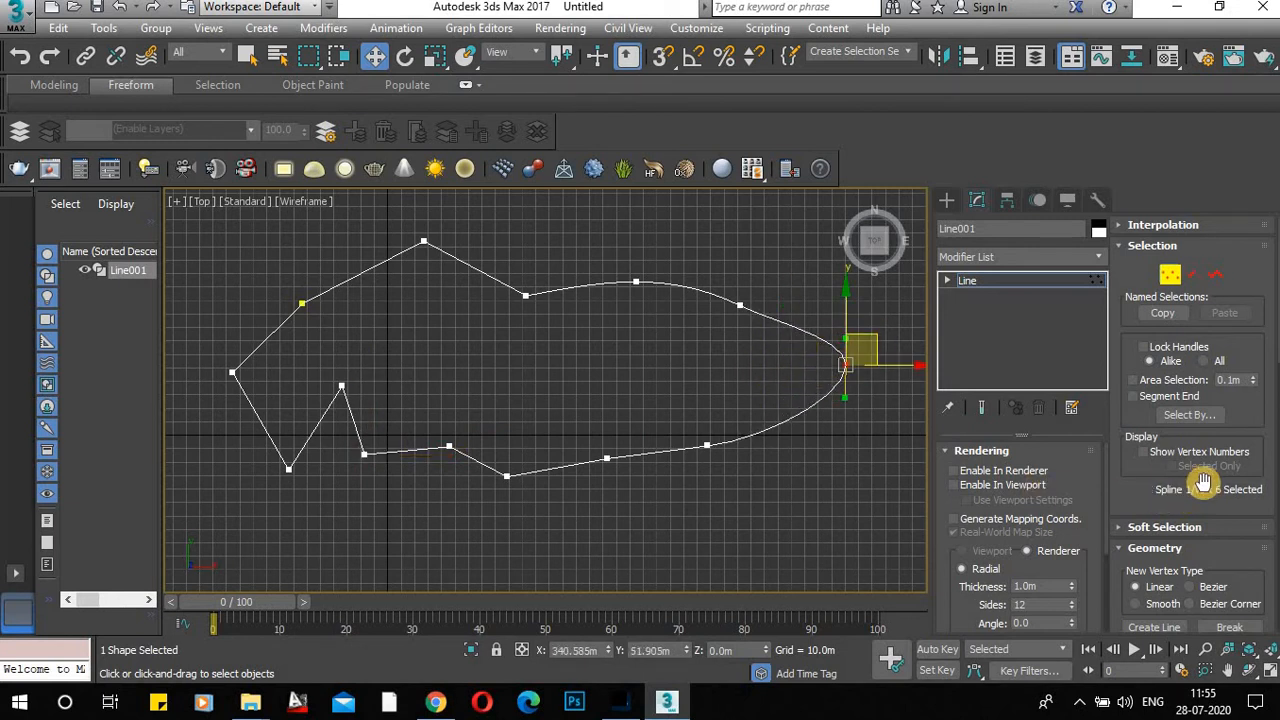
Review the vertex-level Geometry options, including Refine and the welding, insert, fillet and chamfer tools.
scroll(1205, 481, "down", 5)
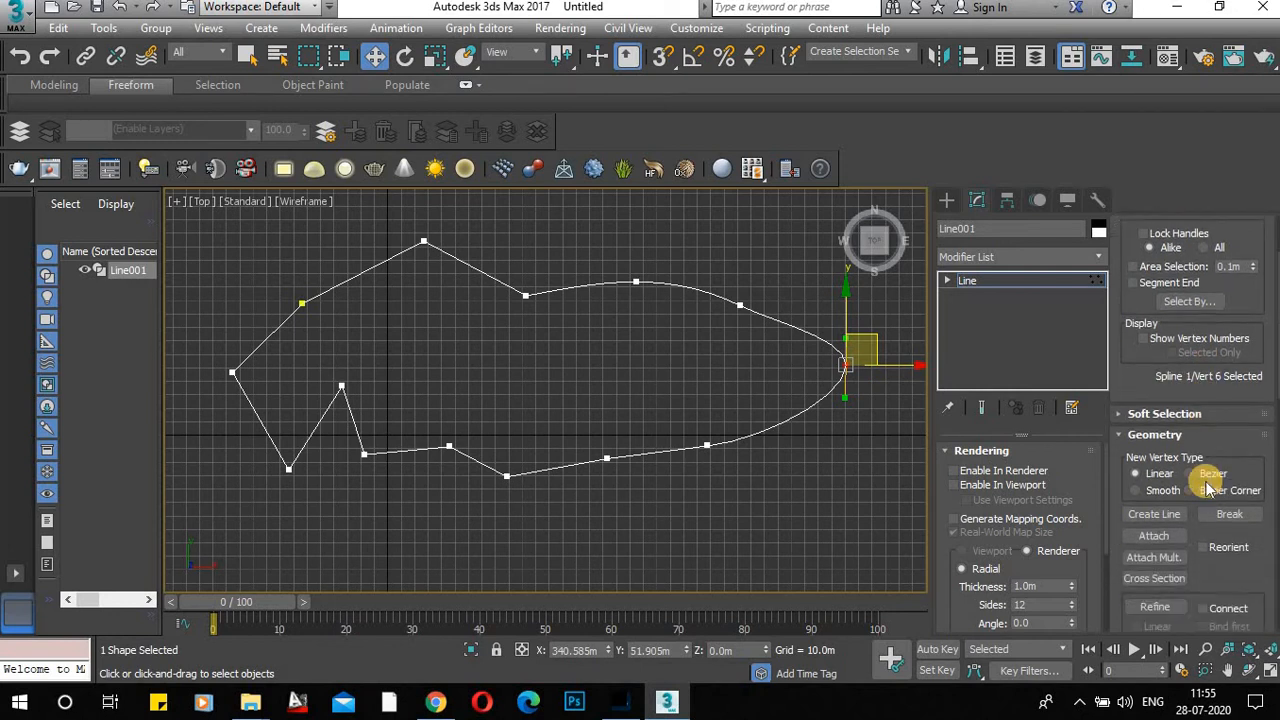
scroll(1205, 481, "down", 3)
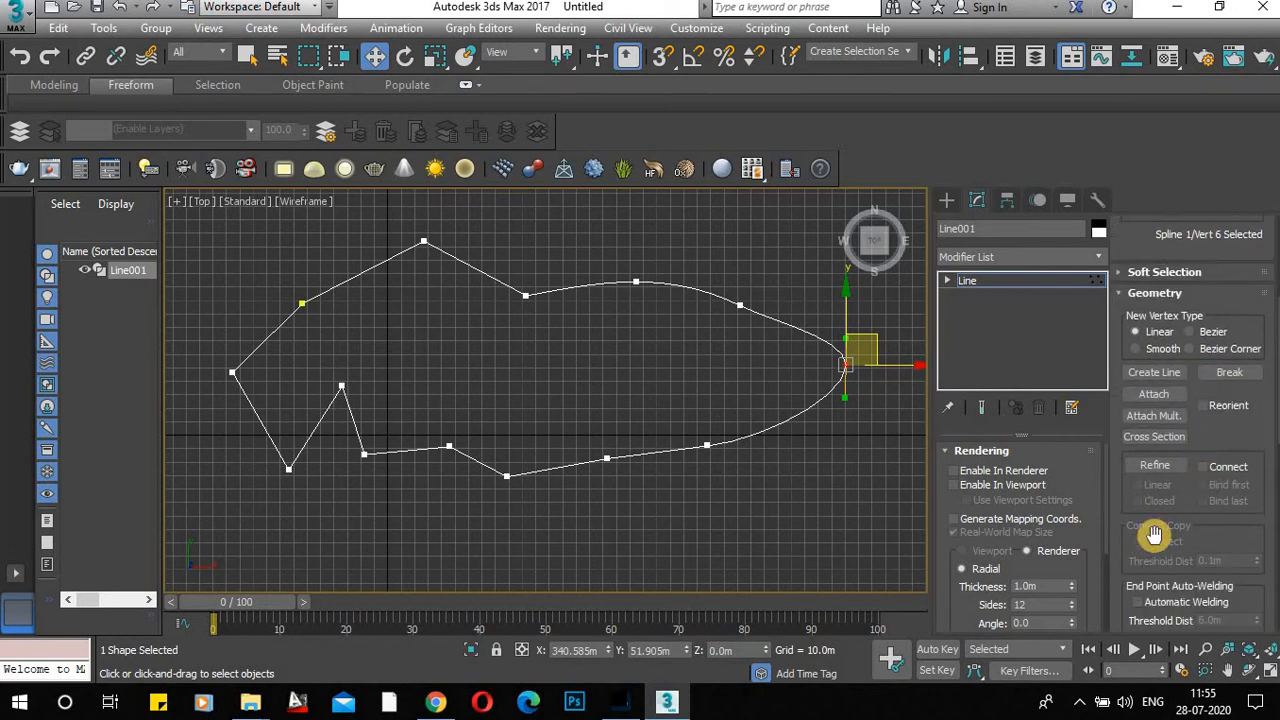
scroll(1160, 520, "down", 1)
scroll(1203, 410, "up", 4)
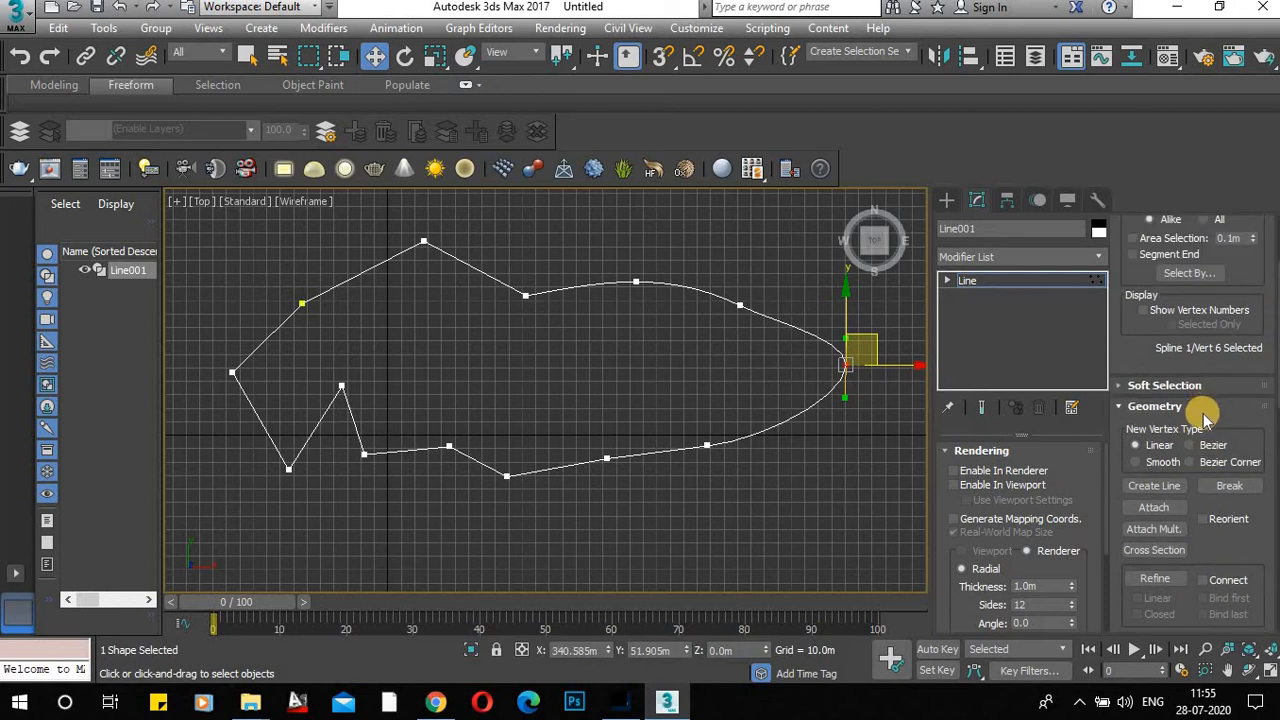
scroll(1212, 430, "up", 2)
scroll(1214, 457, "down", 4)
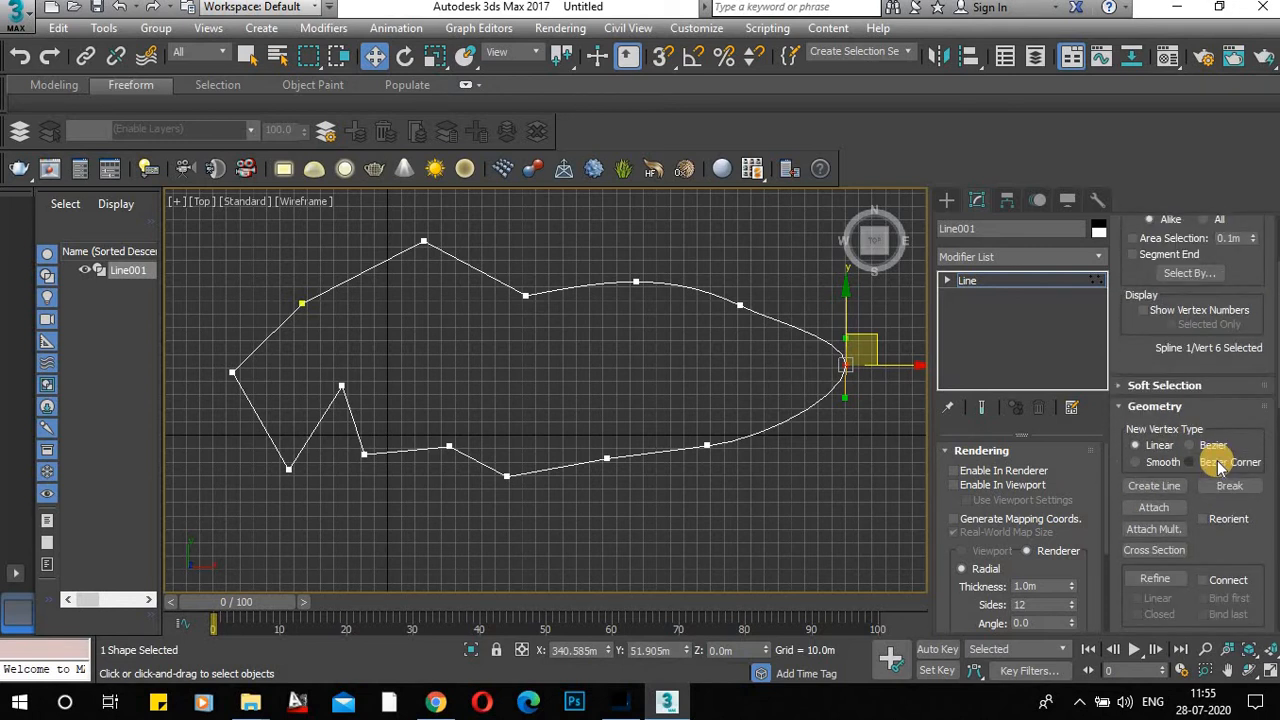
scroll(1216, 462, "down", 7)
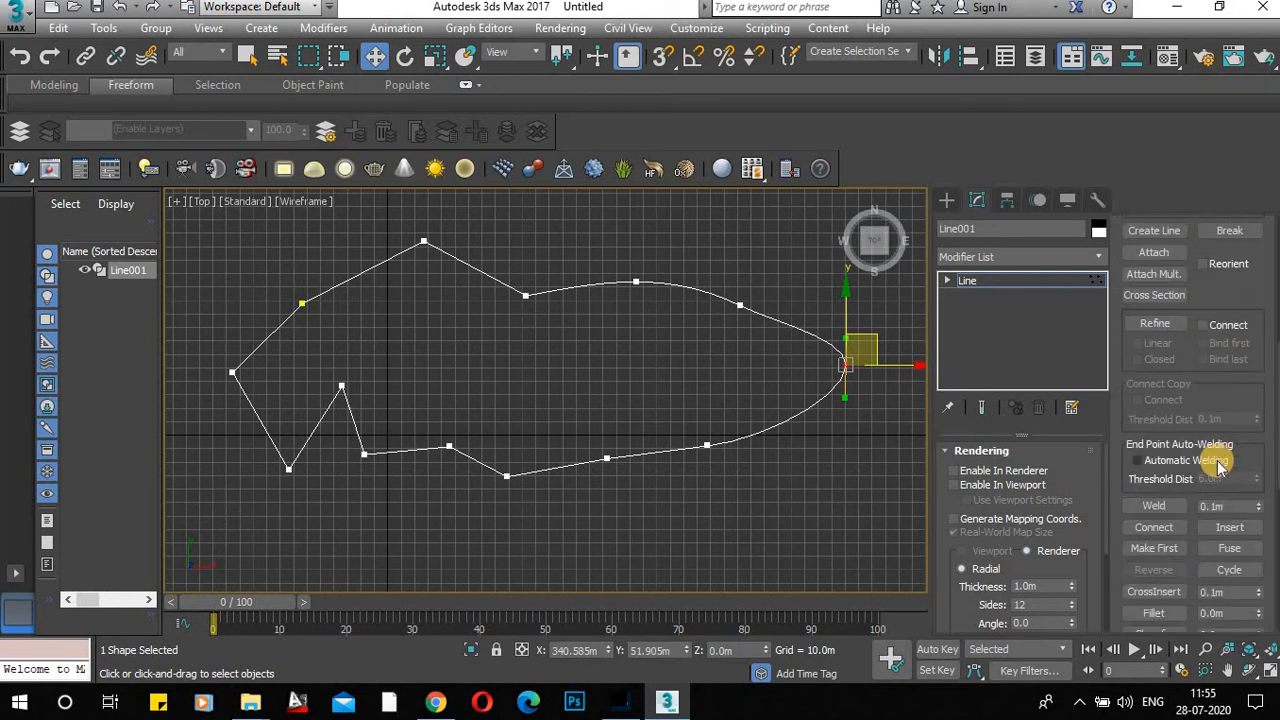
scroll(1214, 462, "down", 2)
scroll(1190, 457, "up", 5)
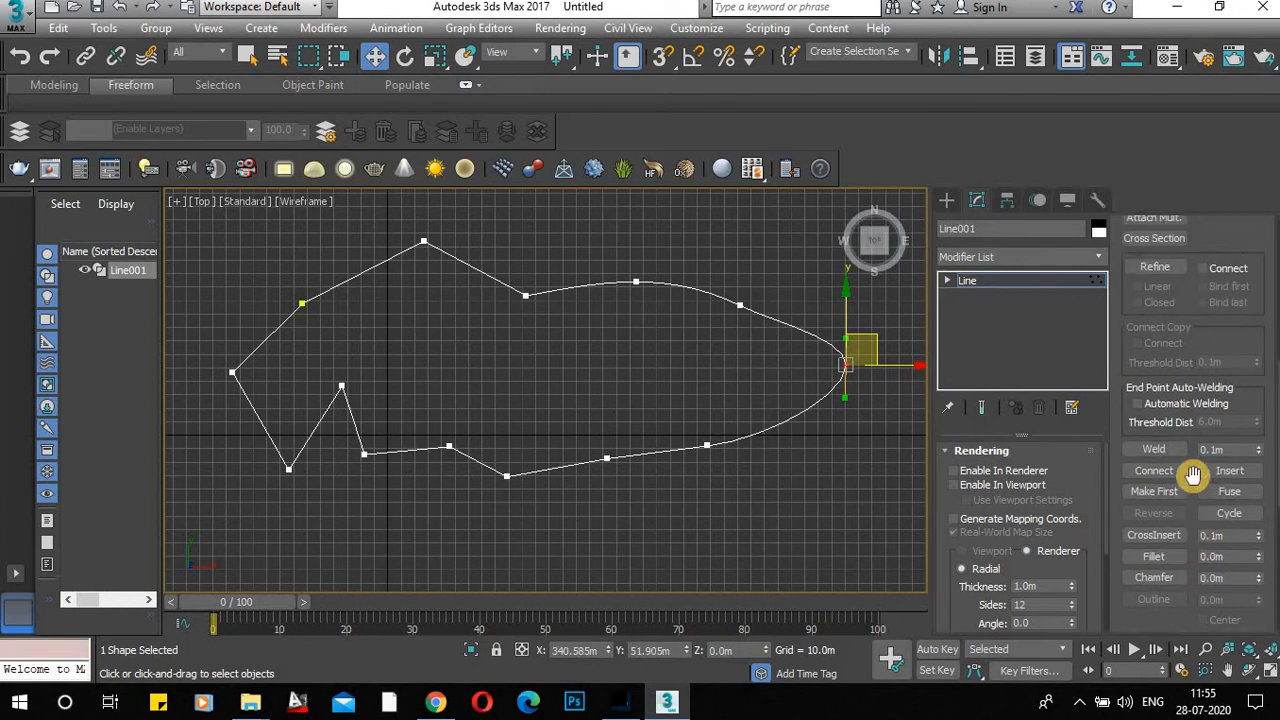
left_click(1158, 353)
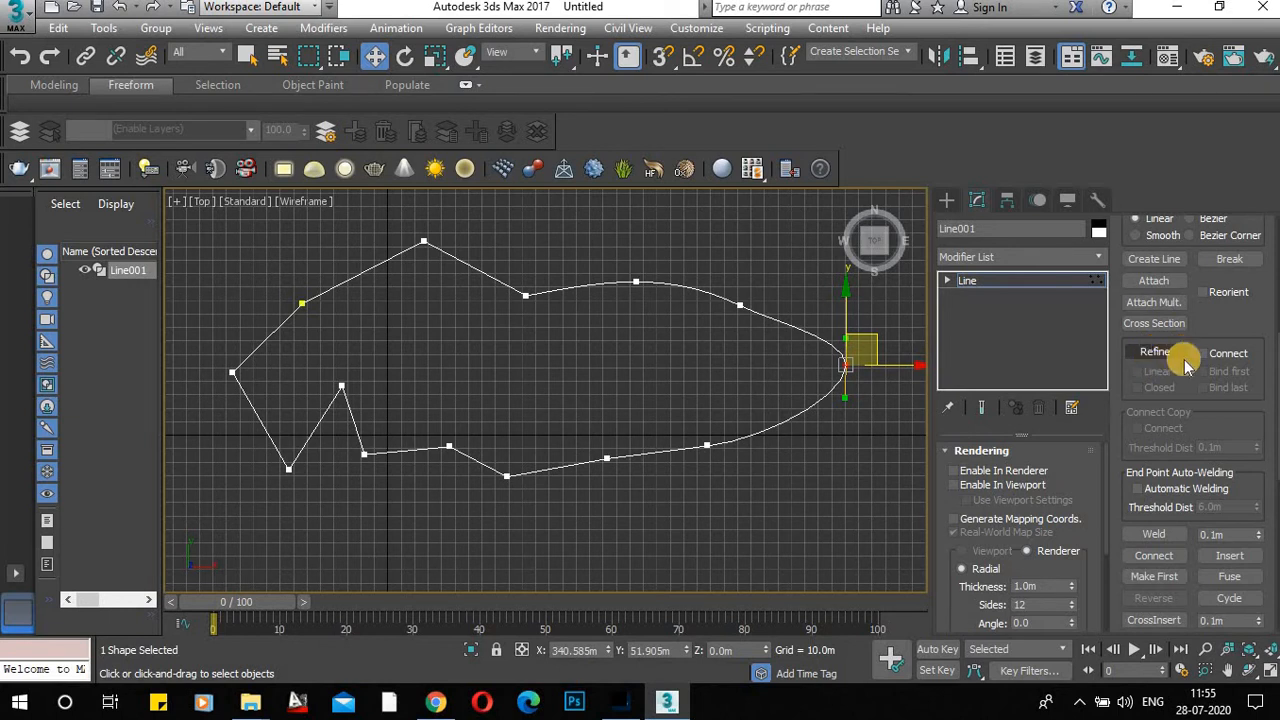
scroll(1212, 380, "up", 1)
scroll(1210, 390, "up", 2)
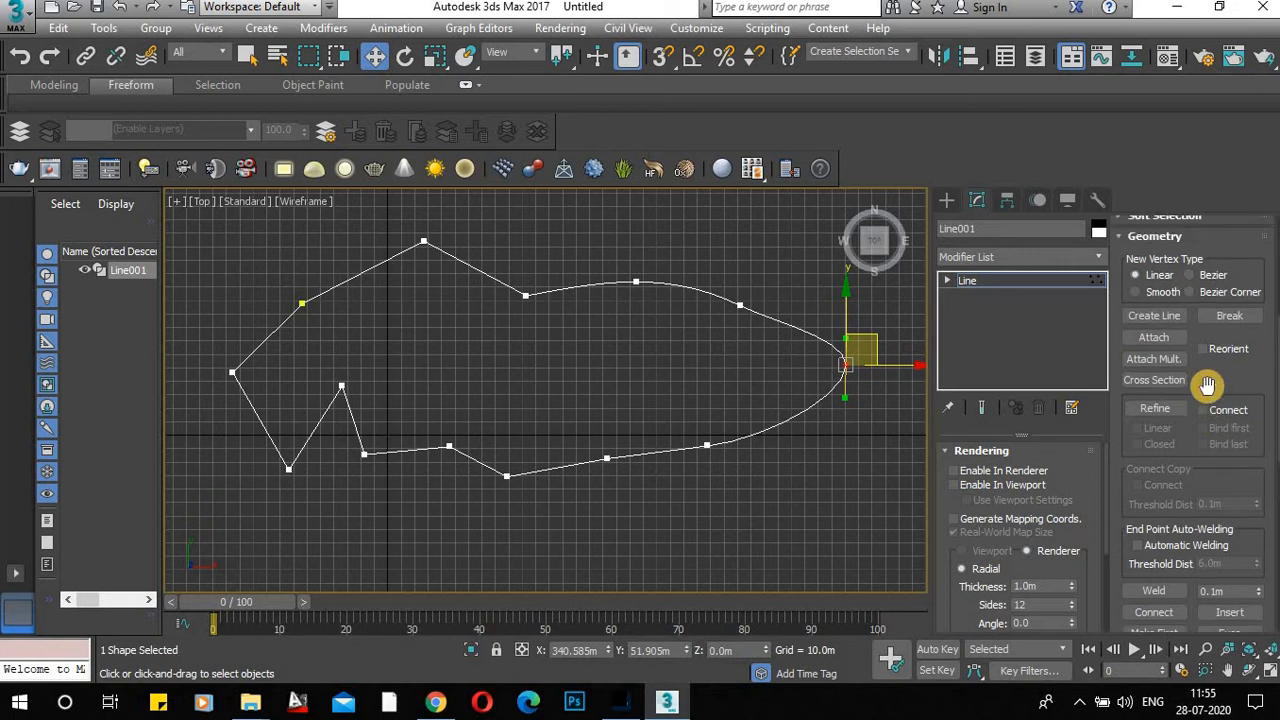
scroll(1207, 386, "down", 4)
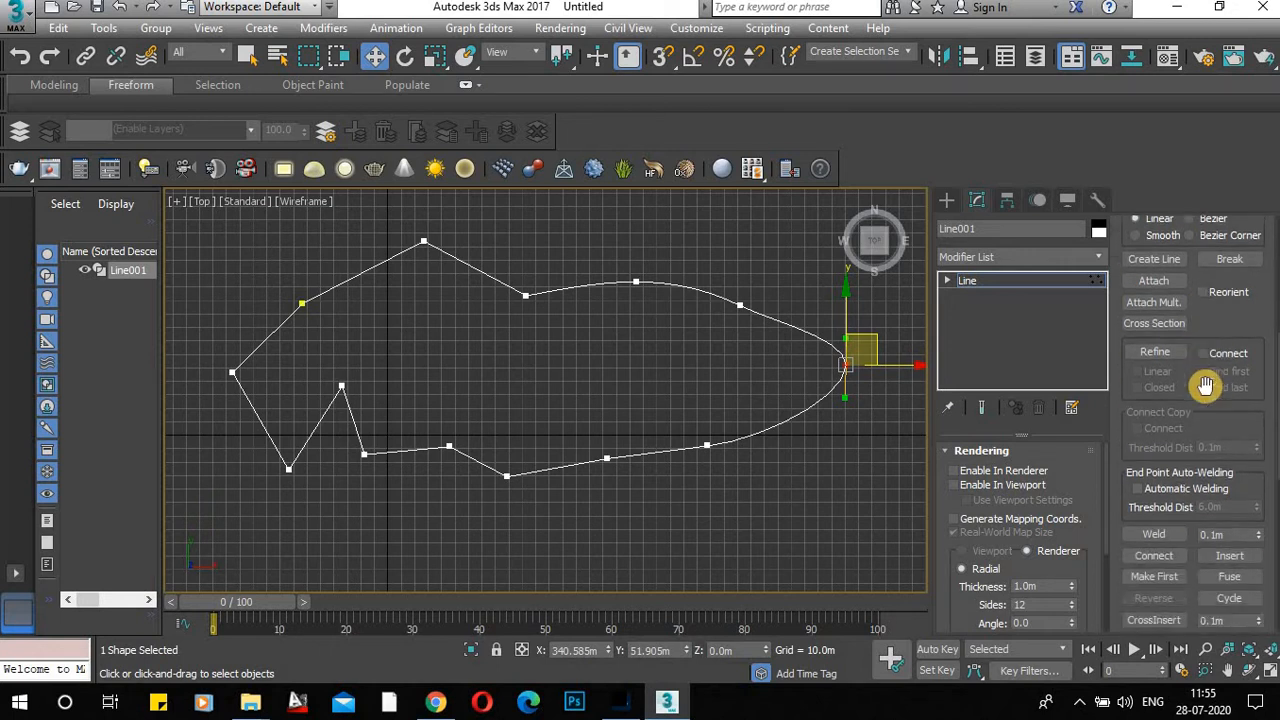
Examine the remaining vertex-level Geometry tools from Break and Refine to Weld, Fillet and Chamfer, staying at vertex level.
scroll(1204, 385, "down", 3)
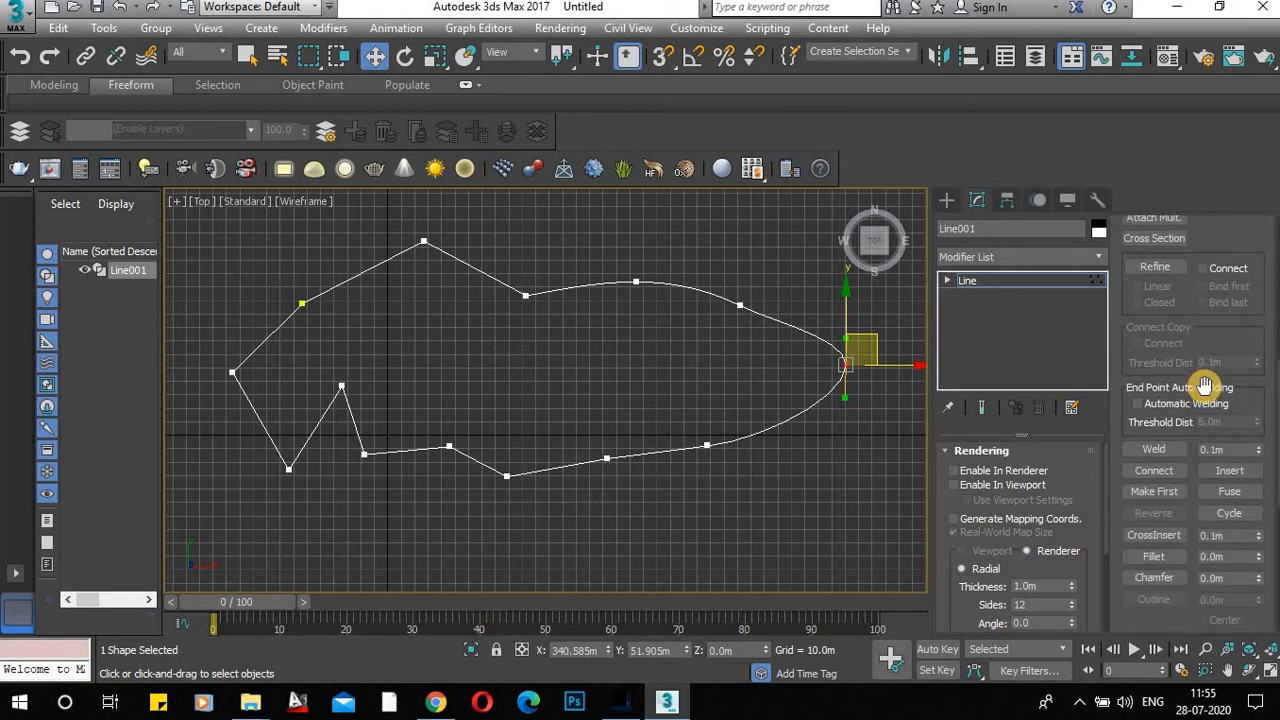
scroll(1207, 393, "down", 1)
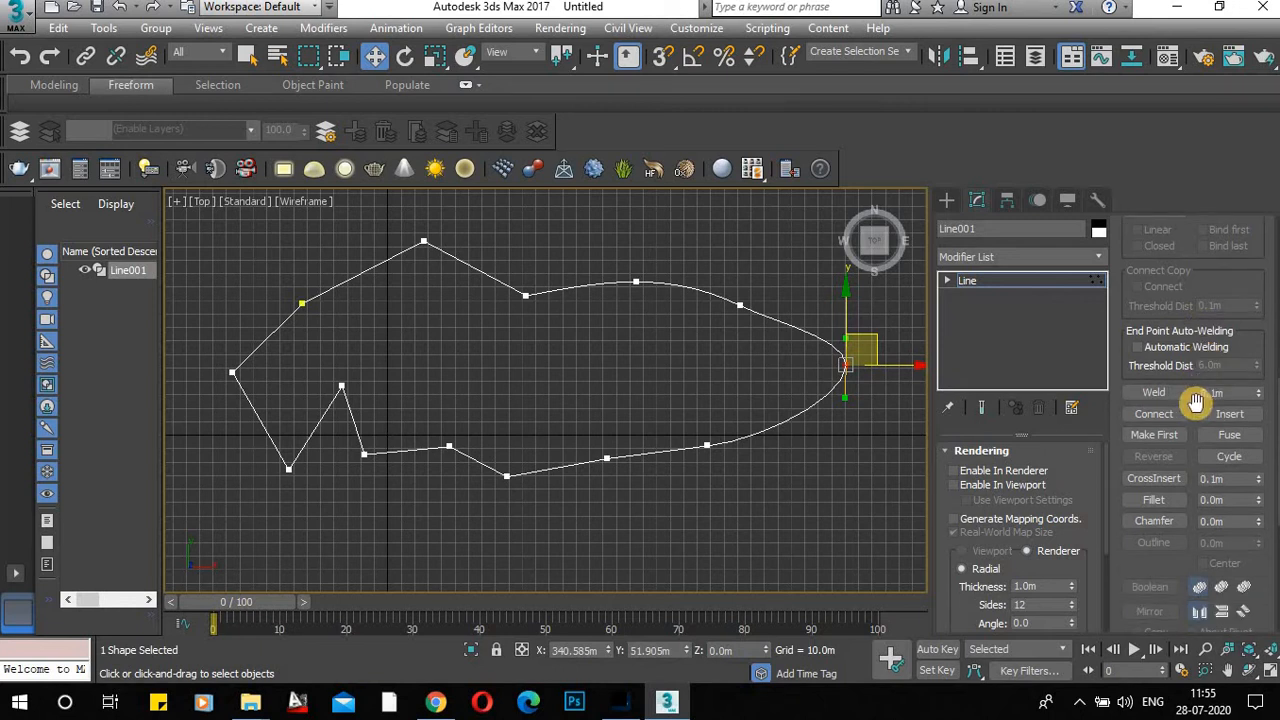
scroll(1204, 400, "down", 3)
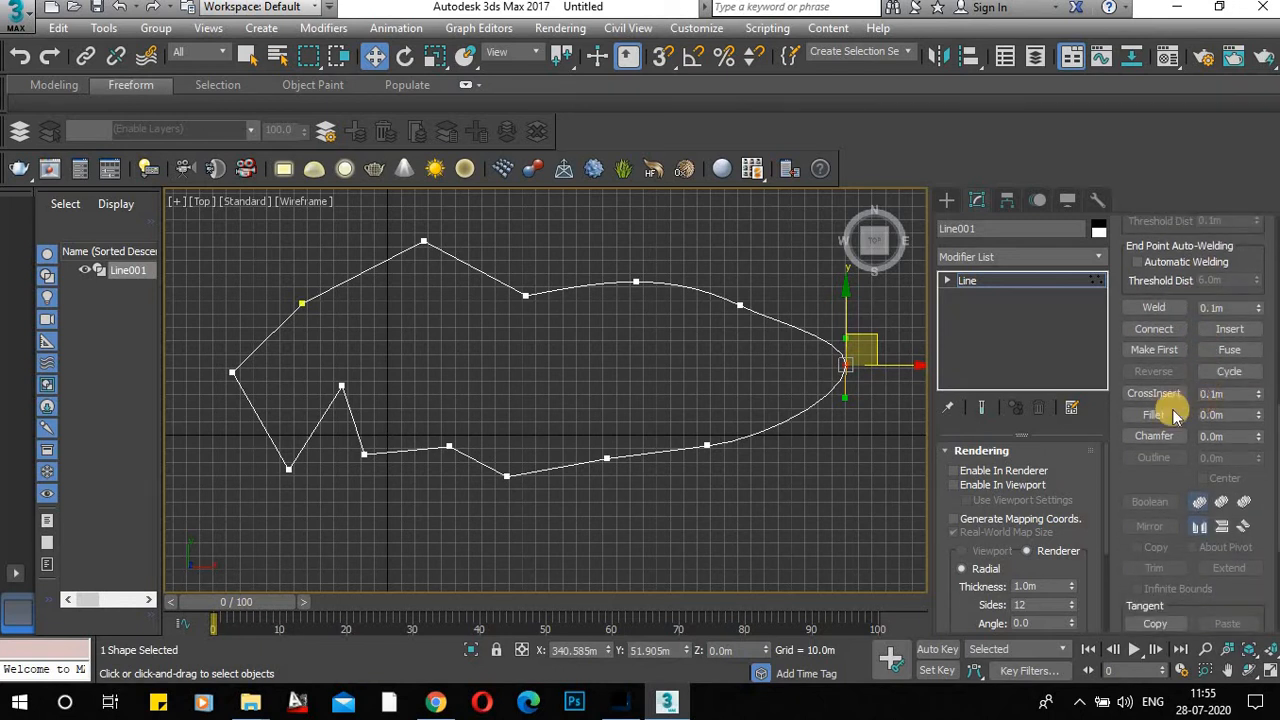
scroll(1175, 418, "up", 10)
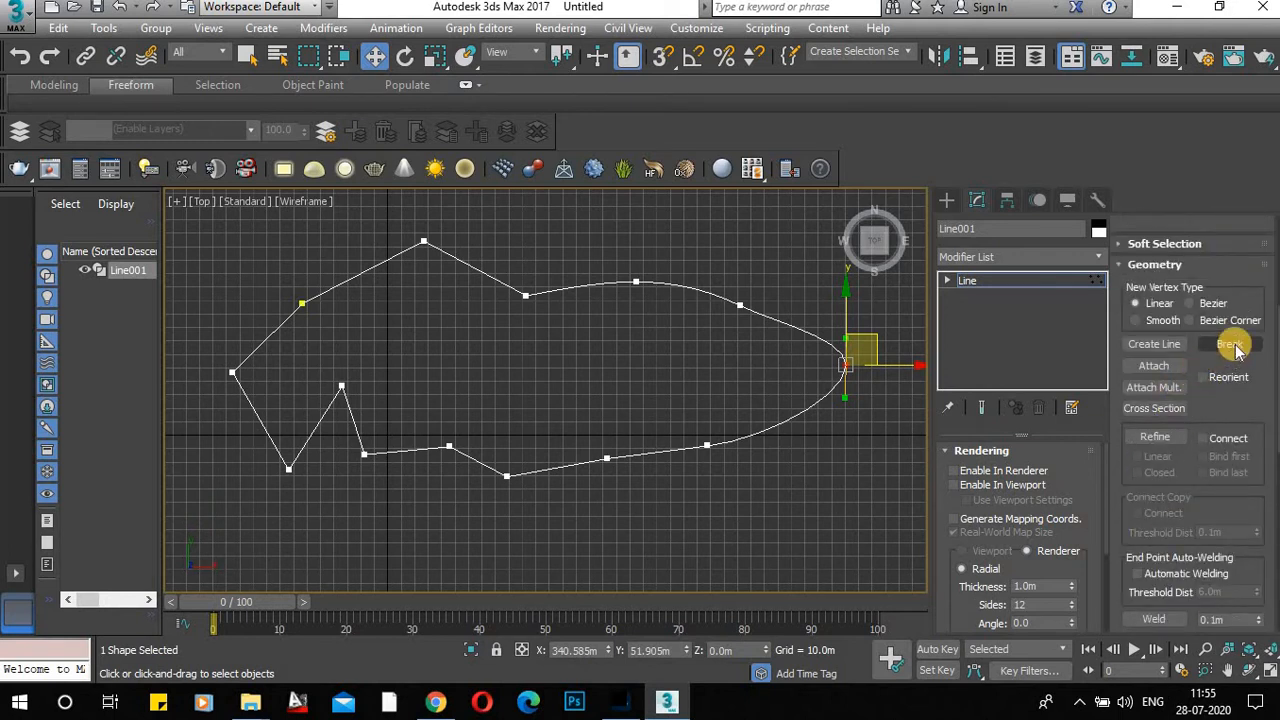
scroll(1200, 345, "up", 9)
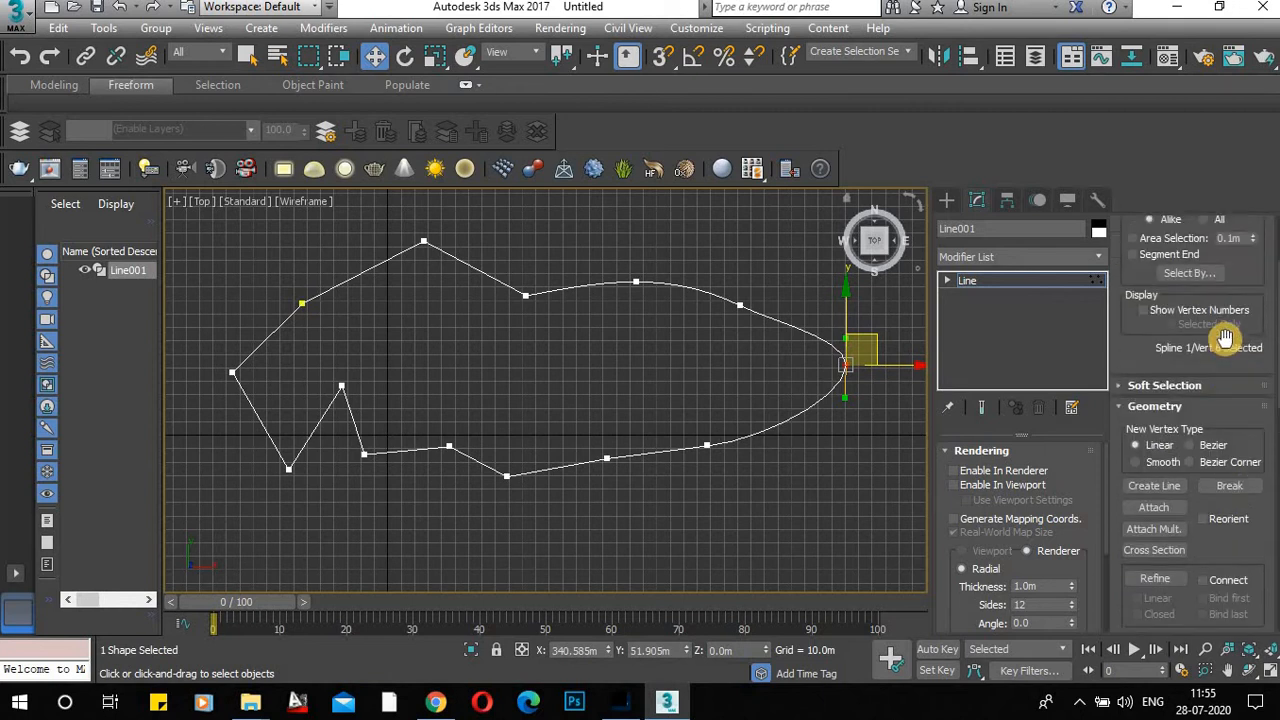
left_click(1170, 274)
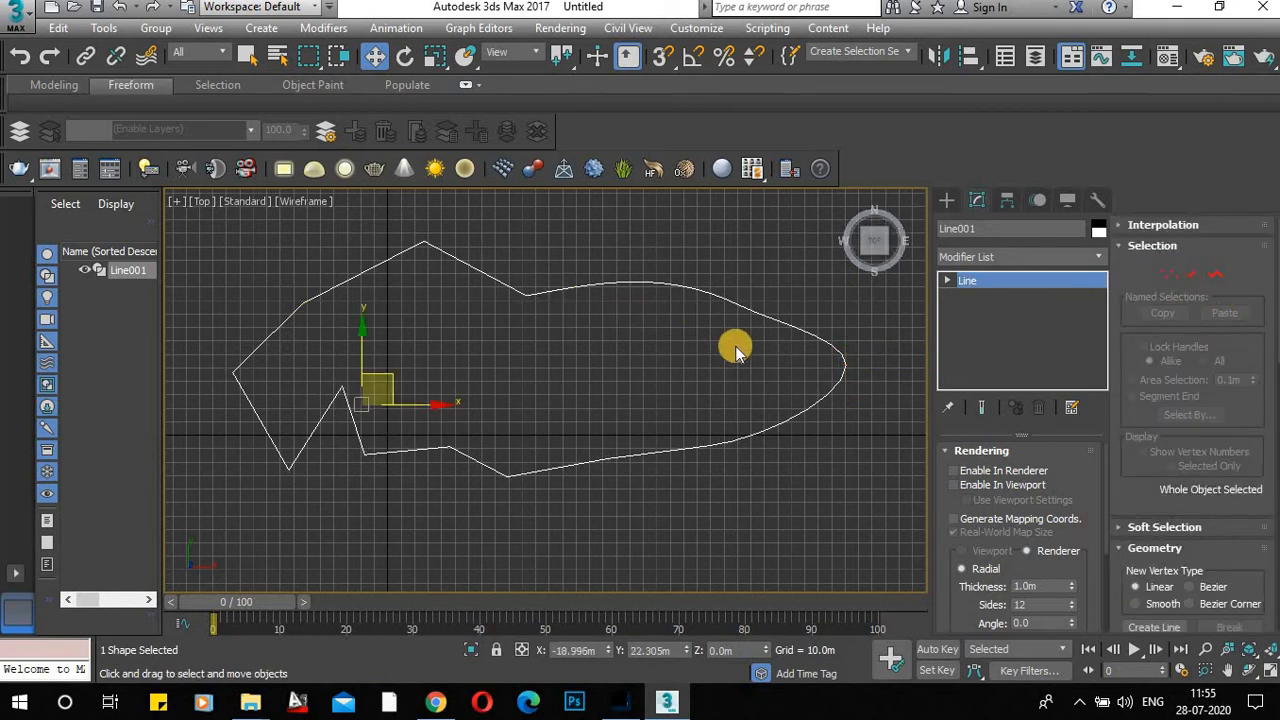
left_click(1170, 274)
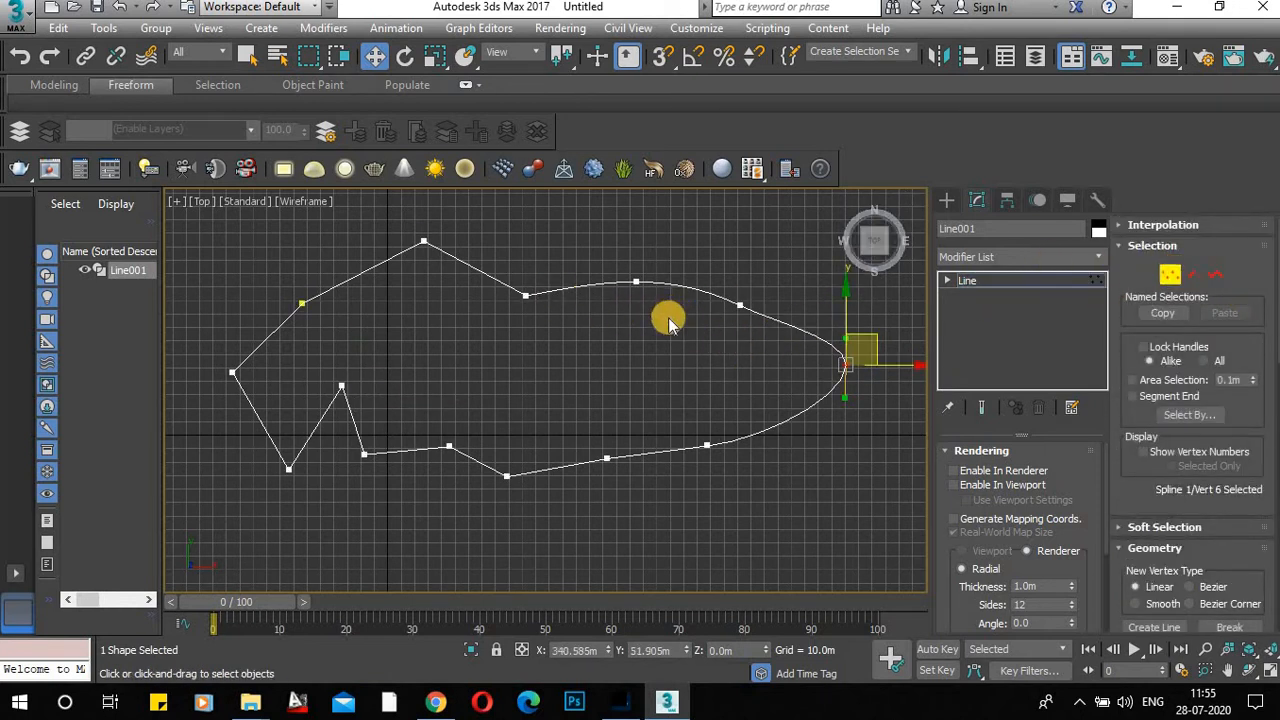
Break the outline at the vertex on the upper curve between the bulge and the rounded end.
left_click(739, 305)
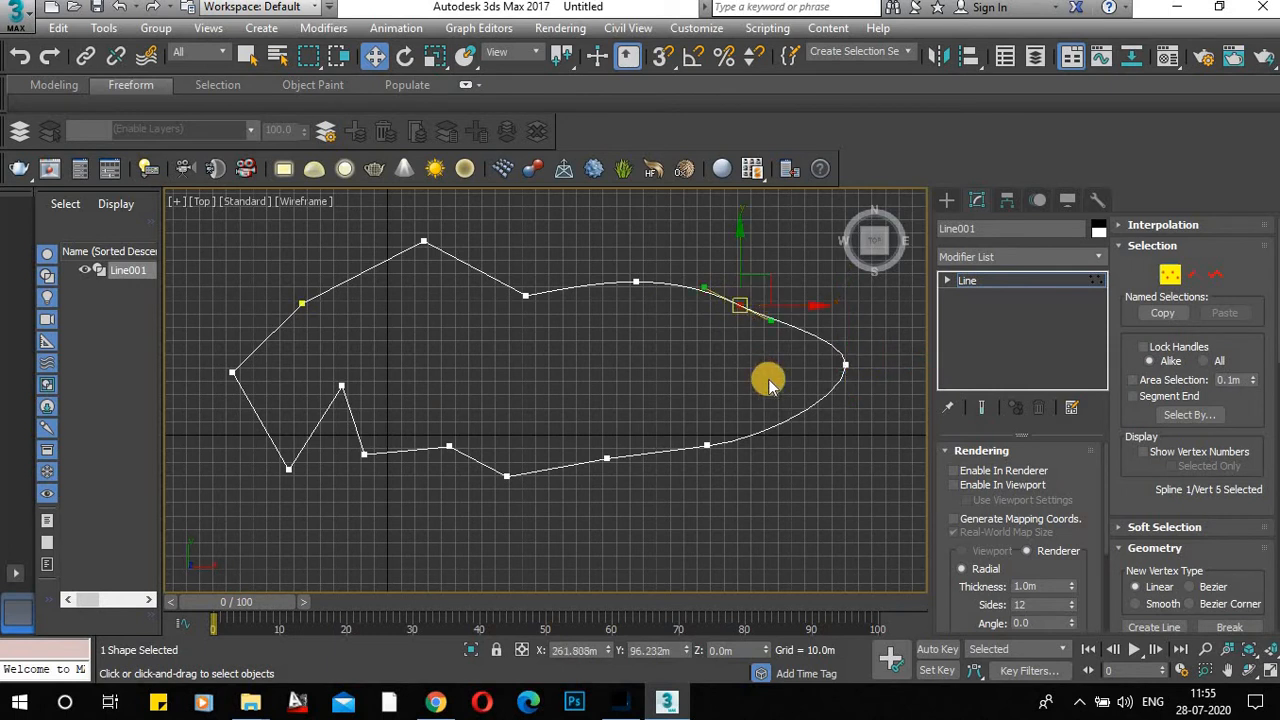
scroll(1215, 378, "down", 2)
scroll(1215, 378, "down", 4)
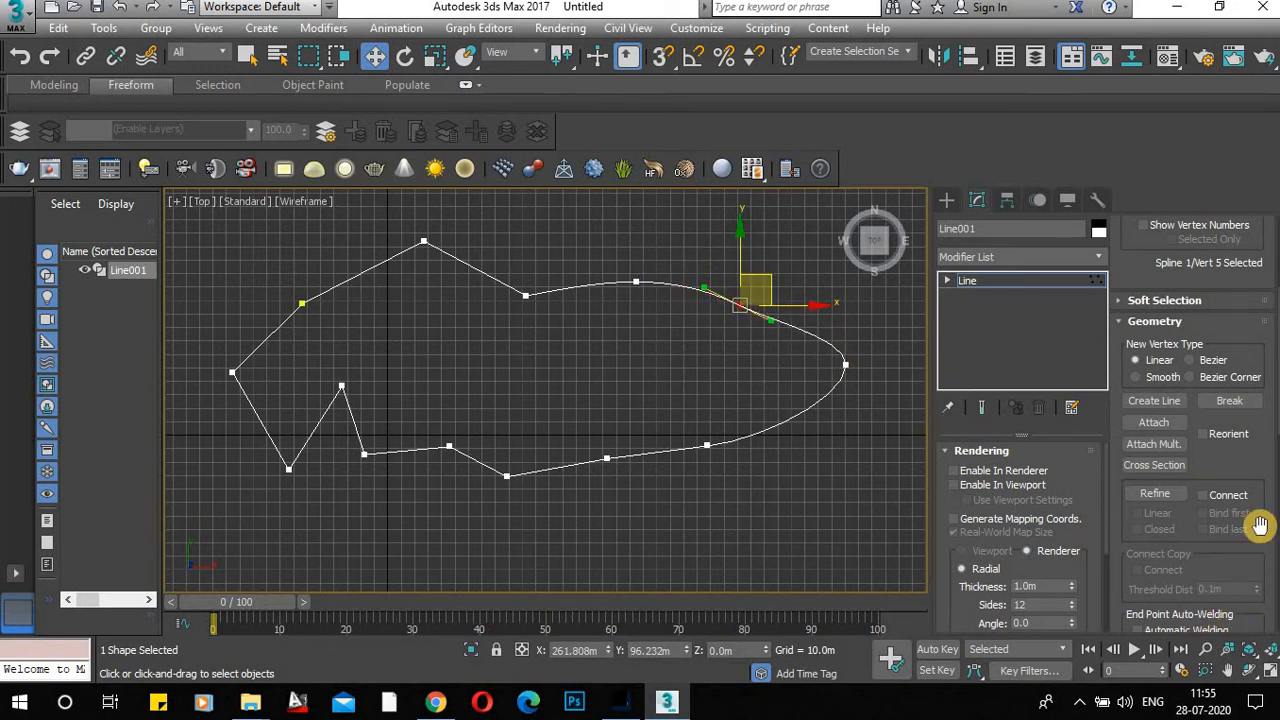
scroll(1180, 528, "down", 3)
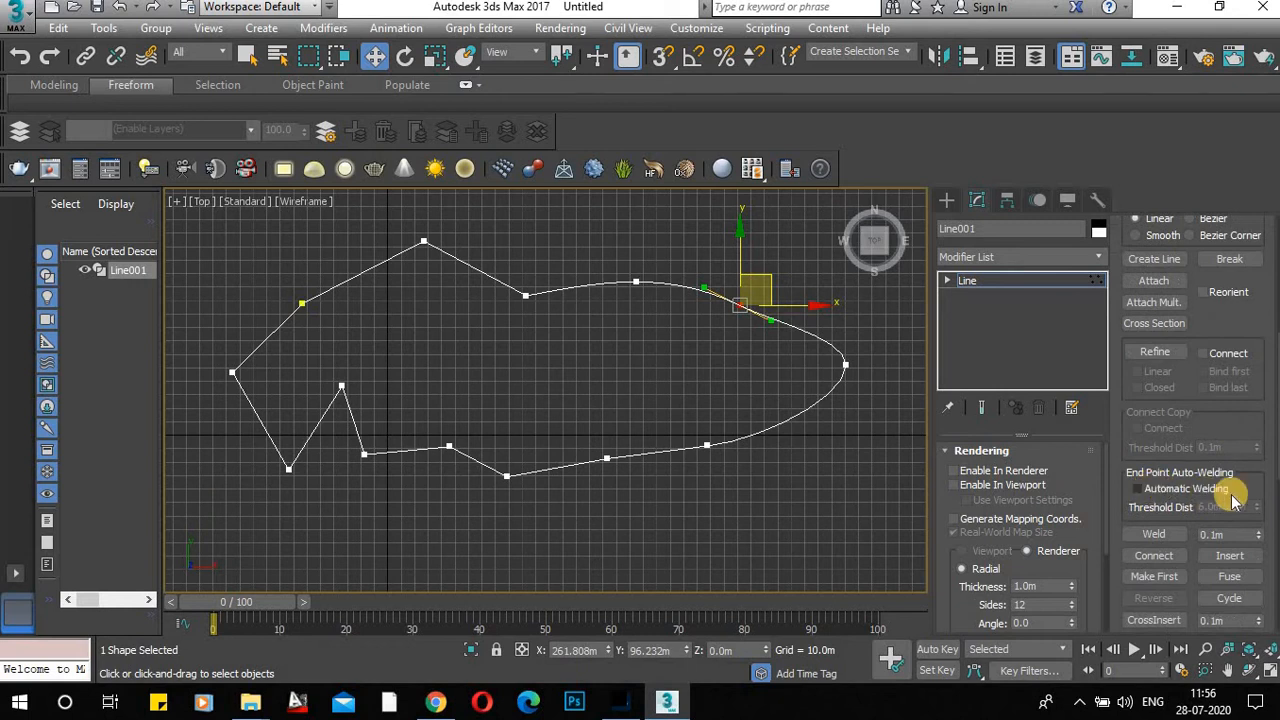
left_click(1230, 262)
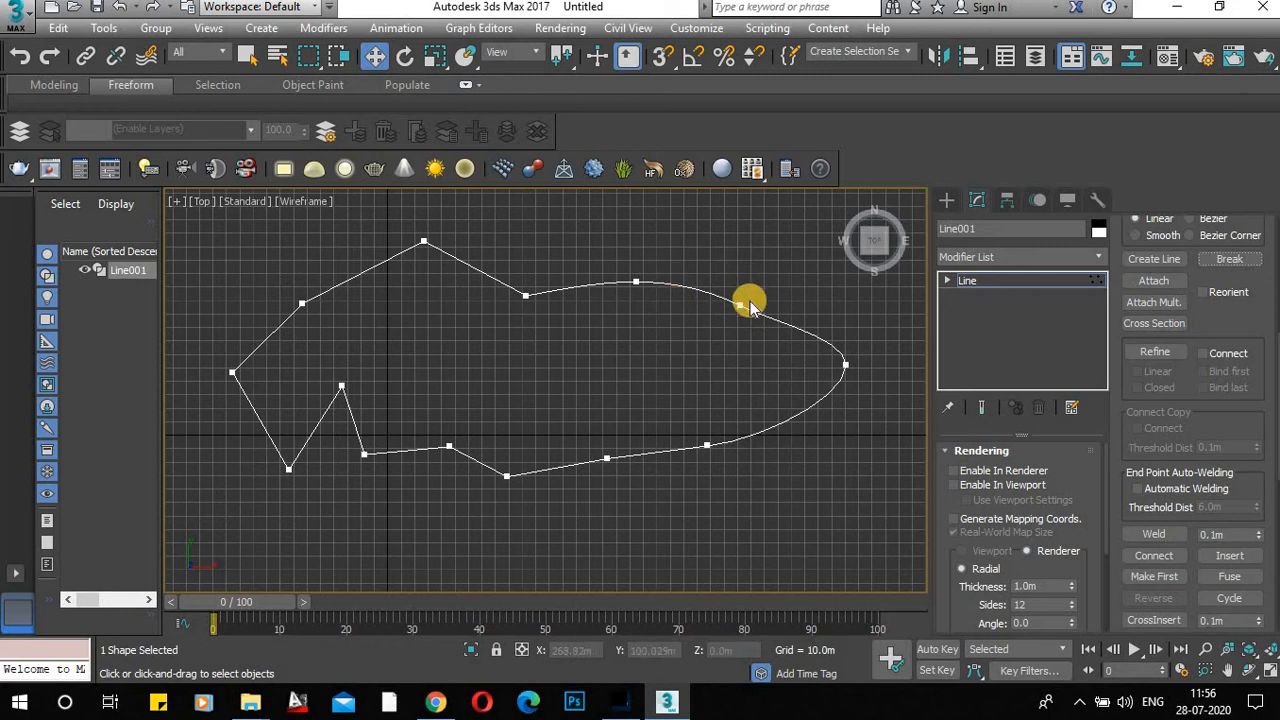
Select one of the two coincident vertices at the break and move it straight up to about Y 135.7 m.
left_click_drag(709, 274, 763, 327)
scroll(1229, 394, "up", 5)
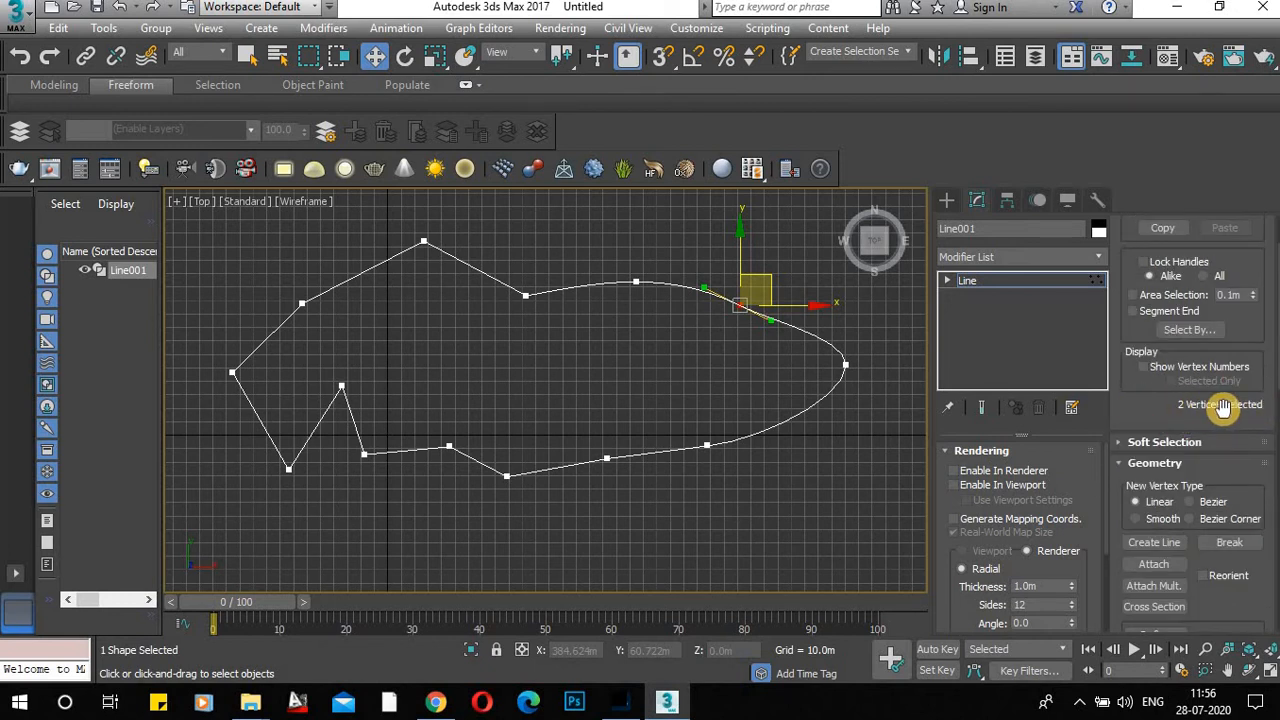
scroll(534, 354, "up", 6)
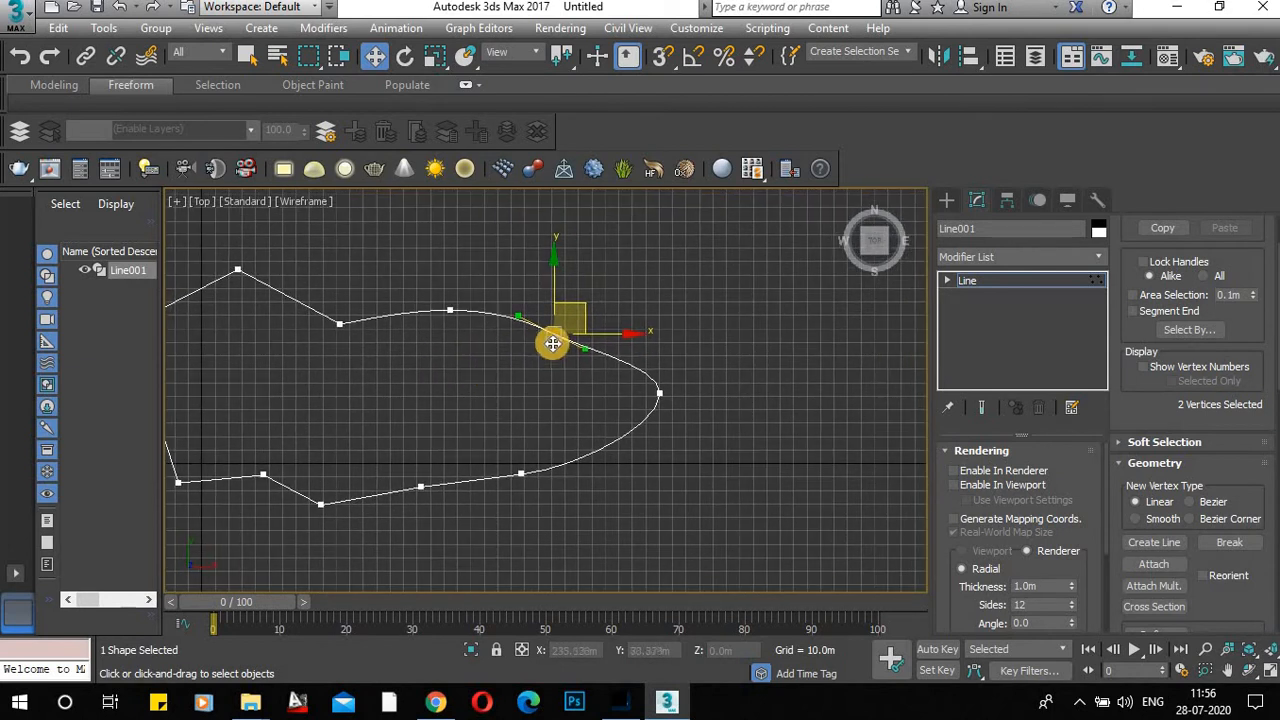
left_click(604, 400)
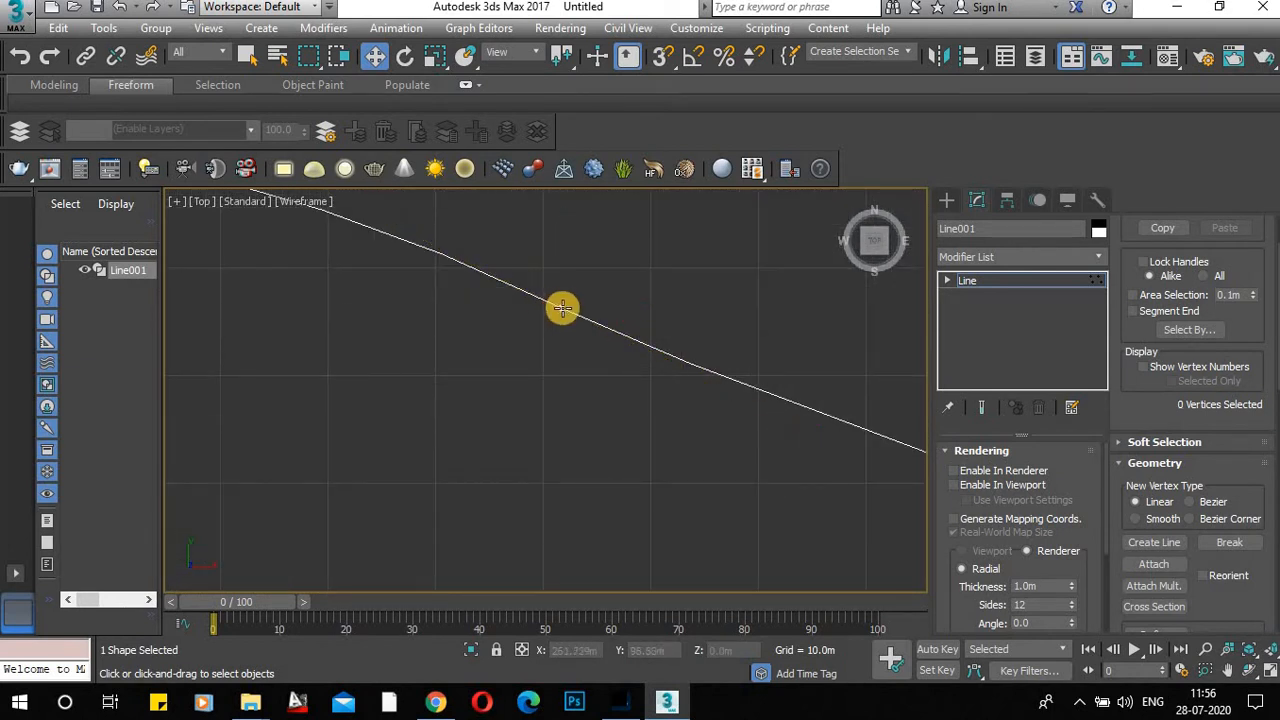
left_click(563, 309)
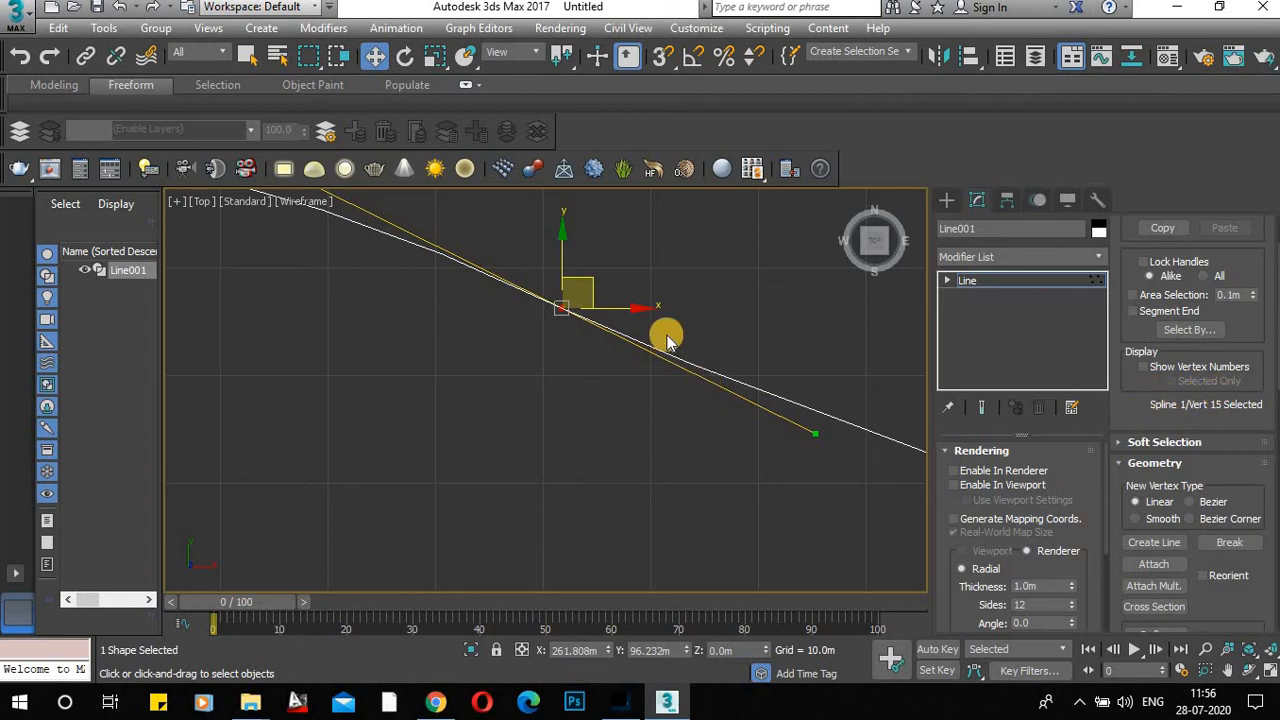
scroll(666, 337, "down", 3)
middle_click_drag(745, 432, 709, 449)
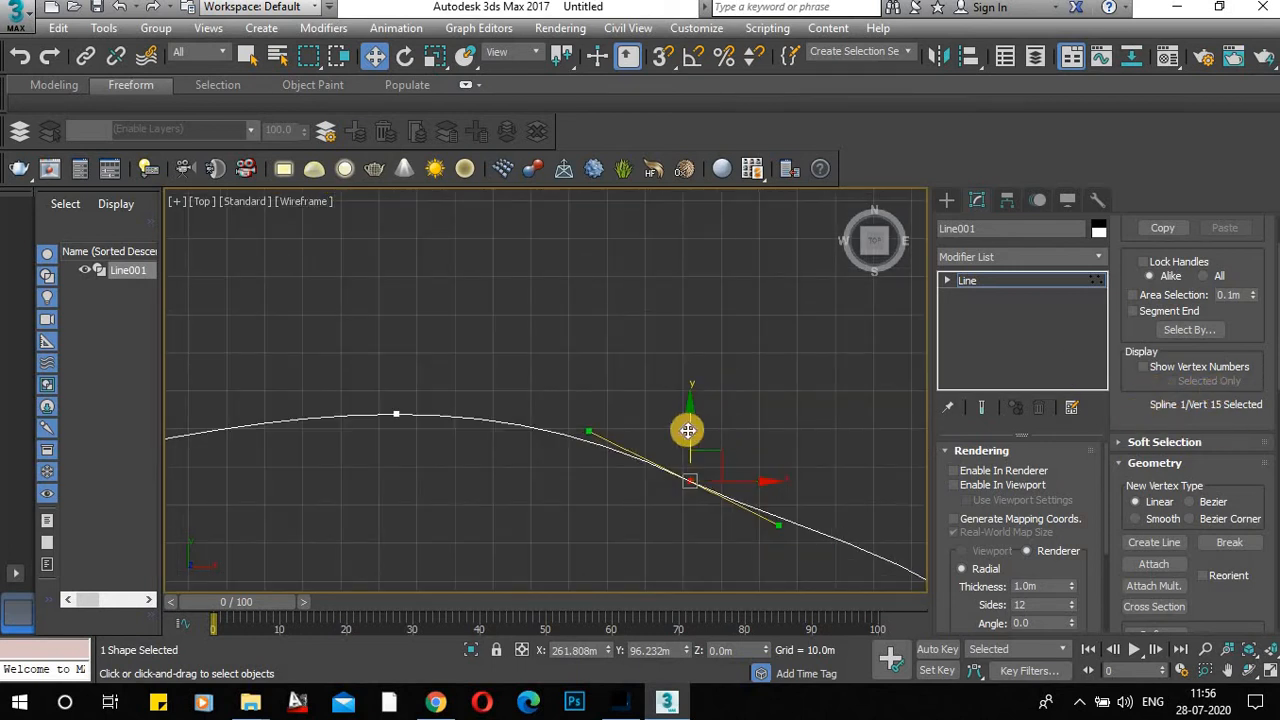
left_click_drag(689, 427, 689, 274)
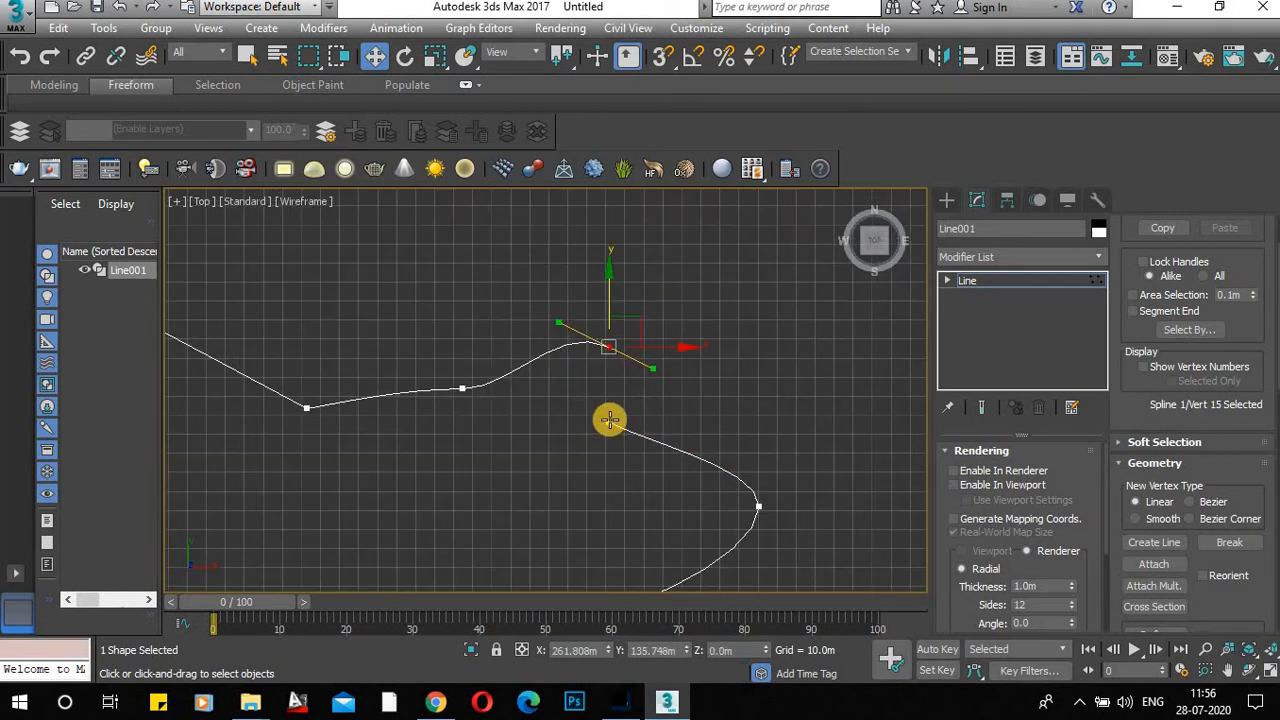
Move the other open end vertex away from the break to about X 313.8 m, Y 121.6 m.
key("ctrl+z")
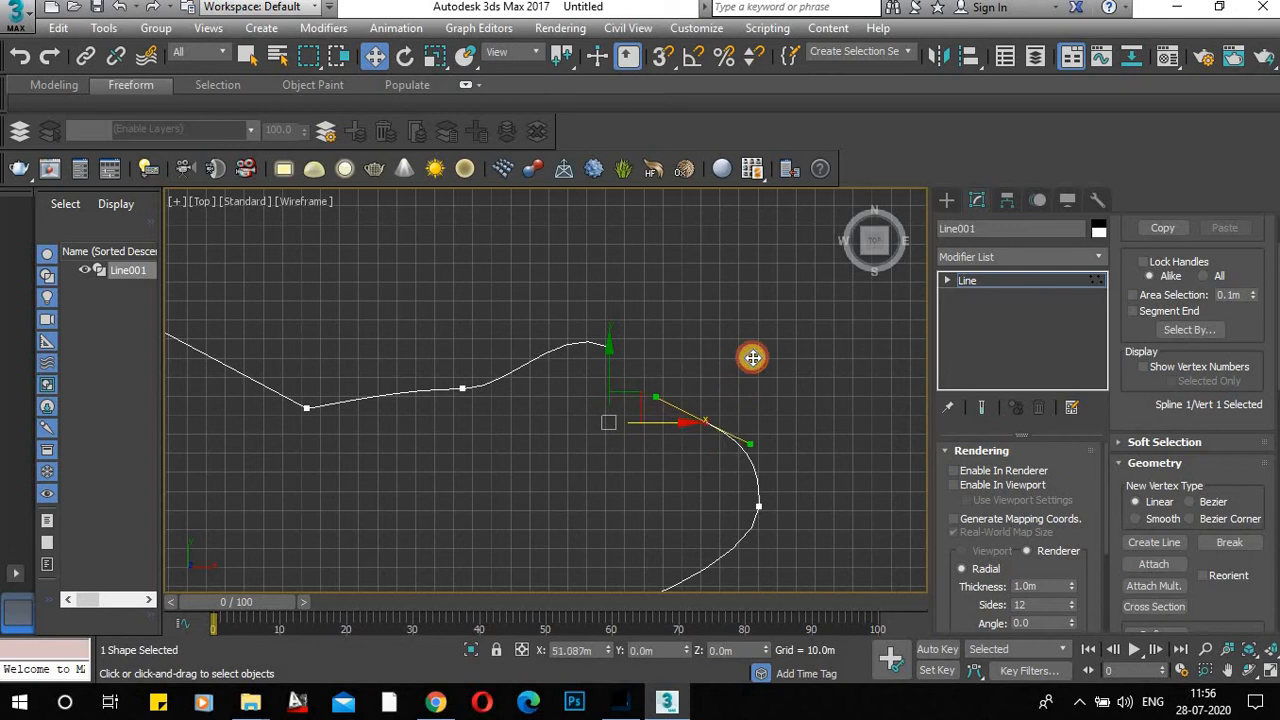
key("ctrl+z")
left_click_drag(728, 395, 724, 352)
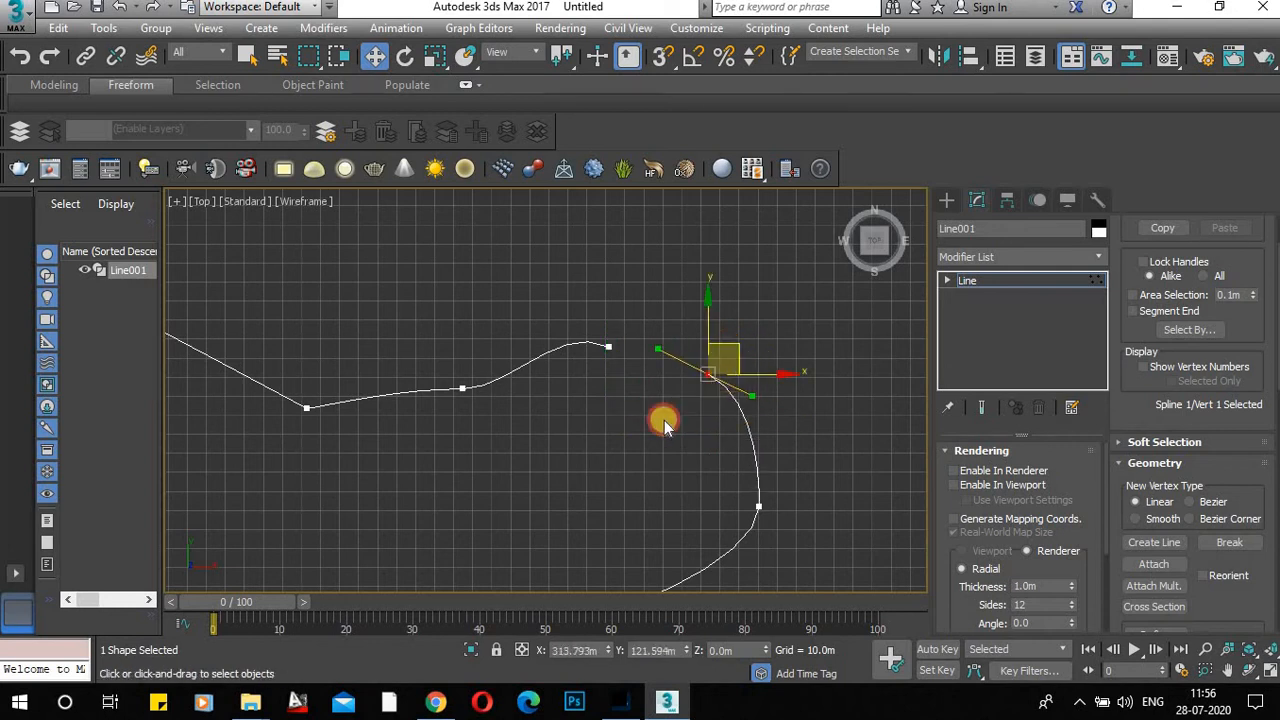
scroll(643, 370, "down", 5)
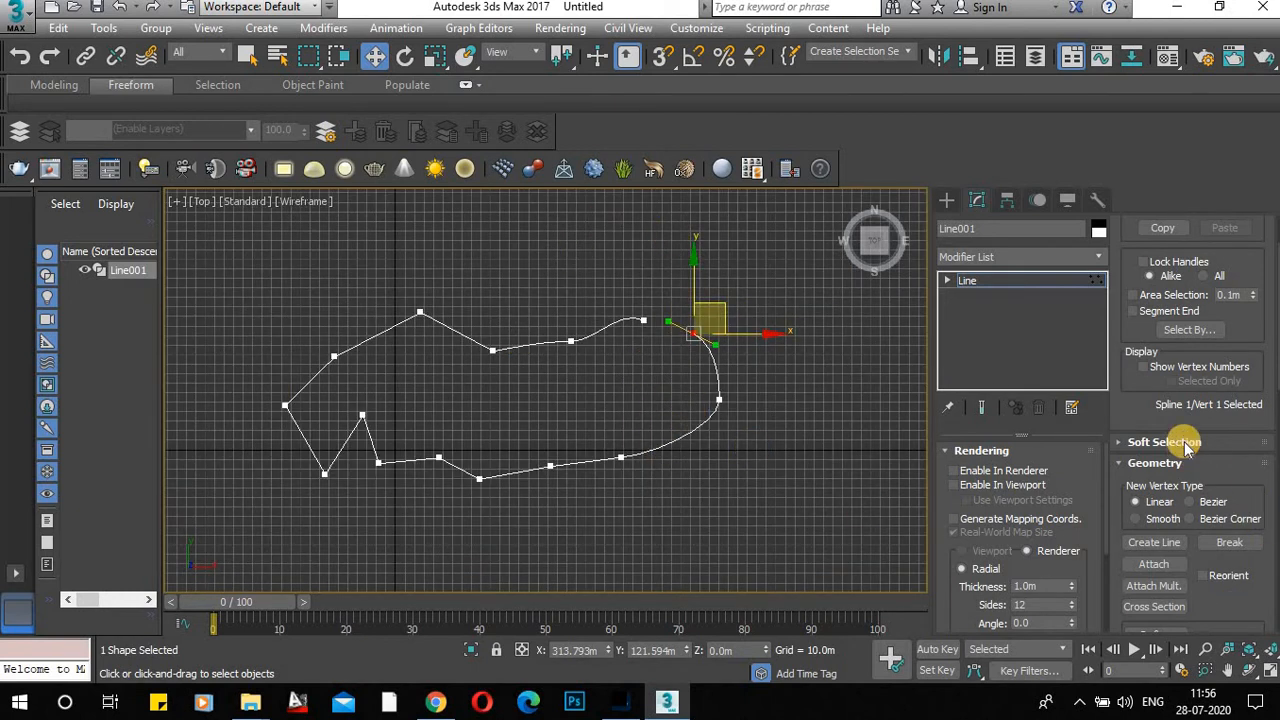
Look through the vertex-level Selection and Geometry options and activate the Connect tool for vertices.
scroll(1183, 440, "down", 3)
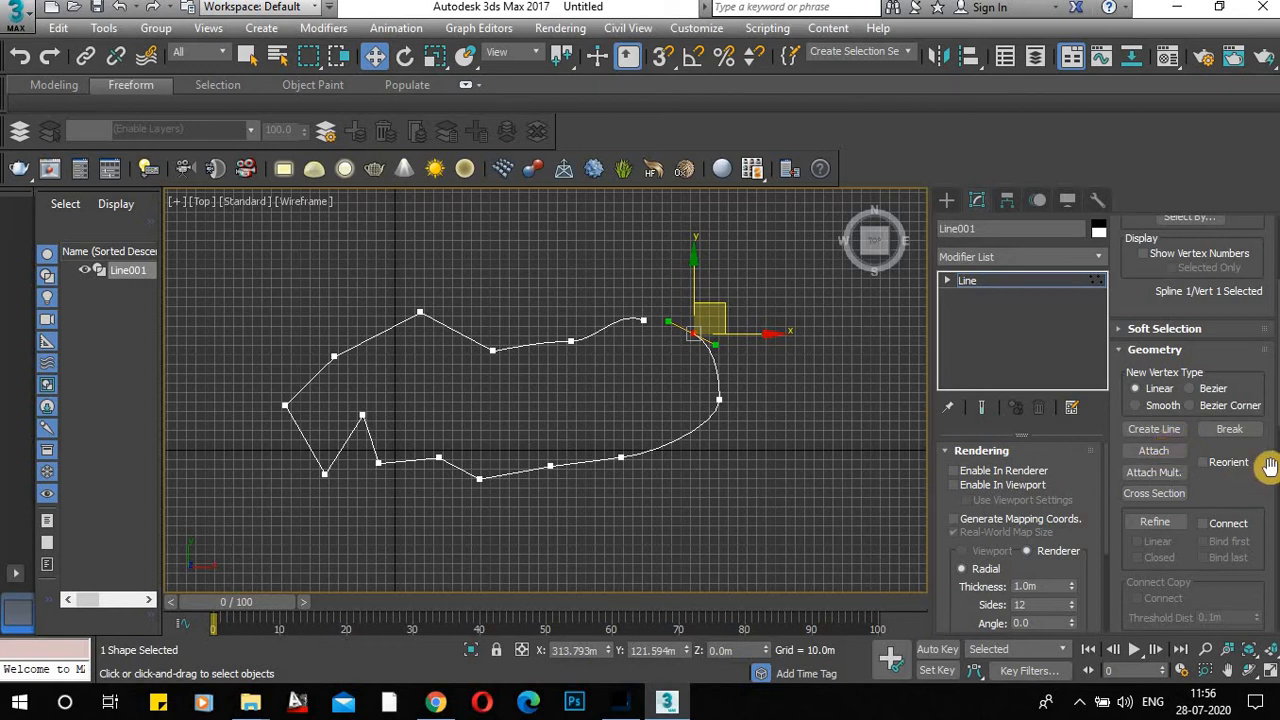
scroll(1195, 424, "down", 1)
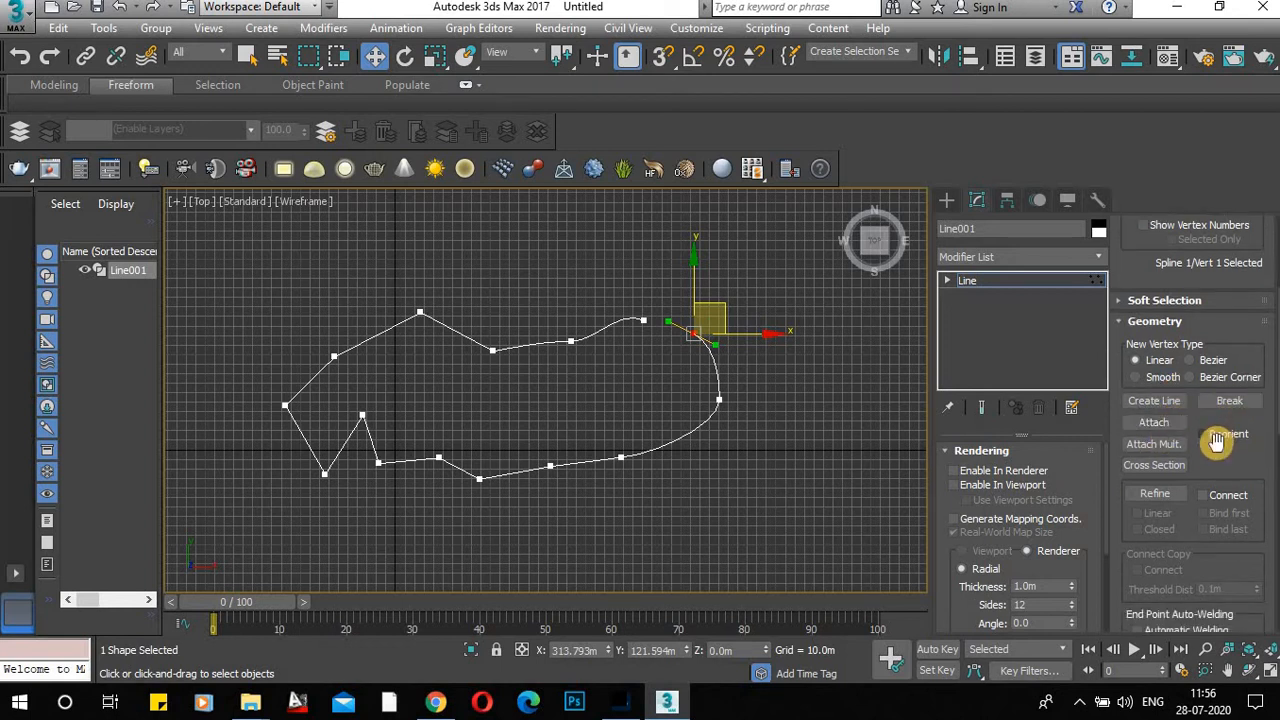
scroll(1217, 431, "up", 2)
scroll(1232, 410, "up", 3)
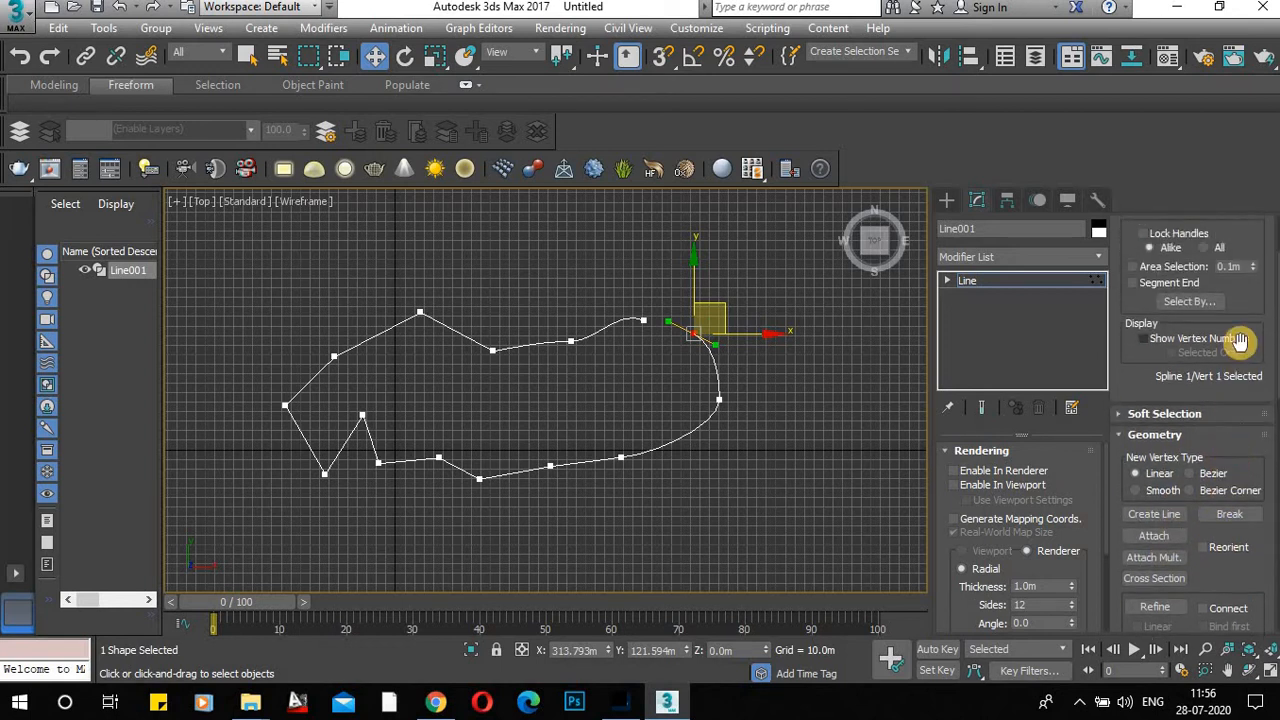
scroll(1239, 329, "down", 2)
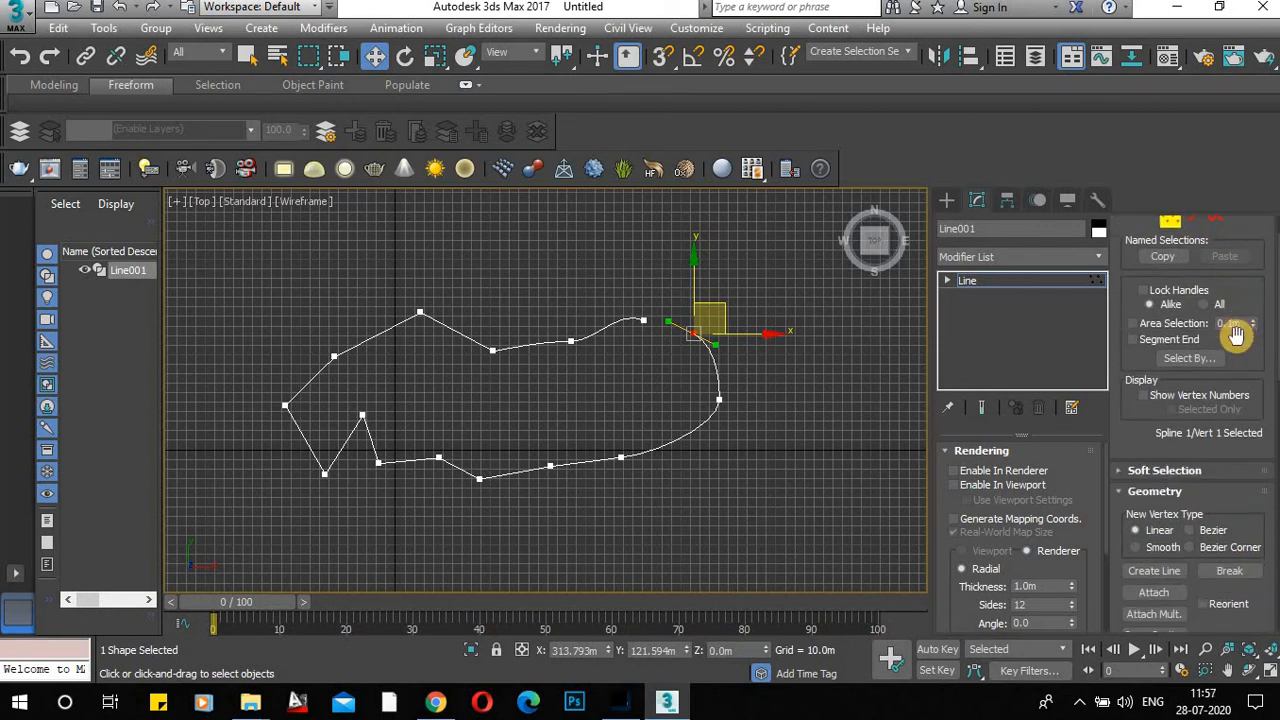
scroll(1236, 335, "down", 5)
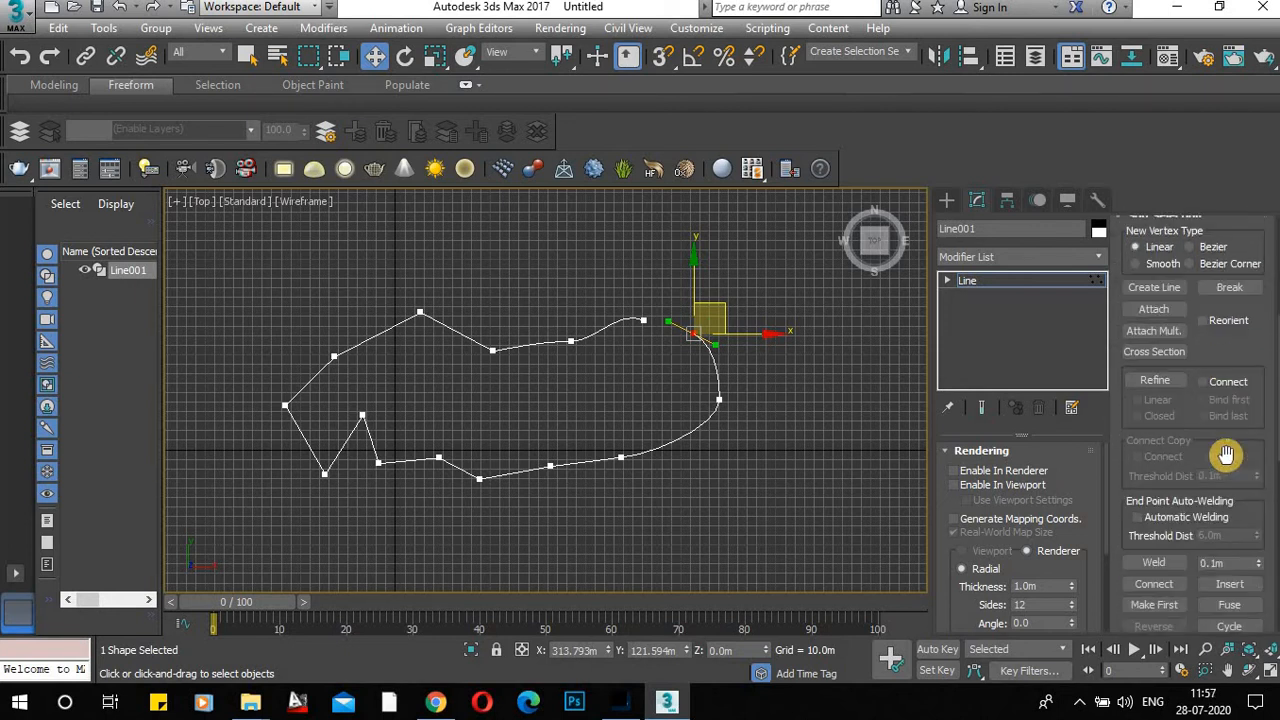
scroll(1226, 455, "down", 4)
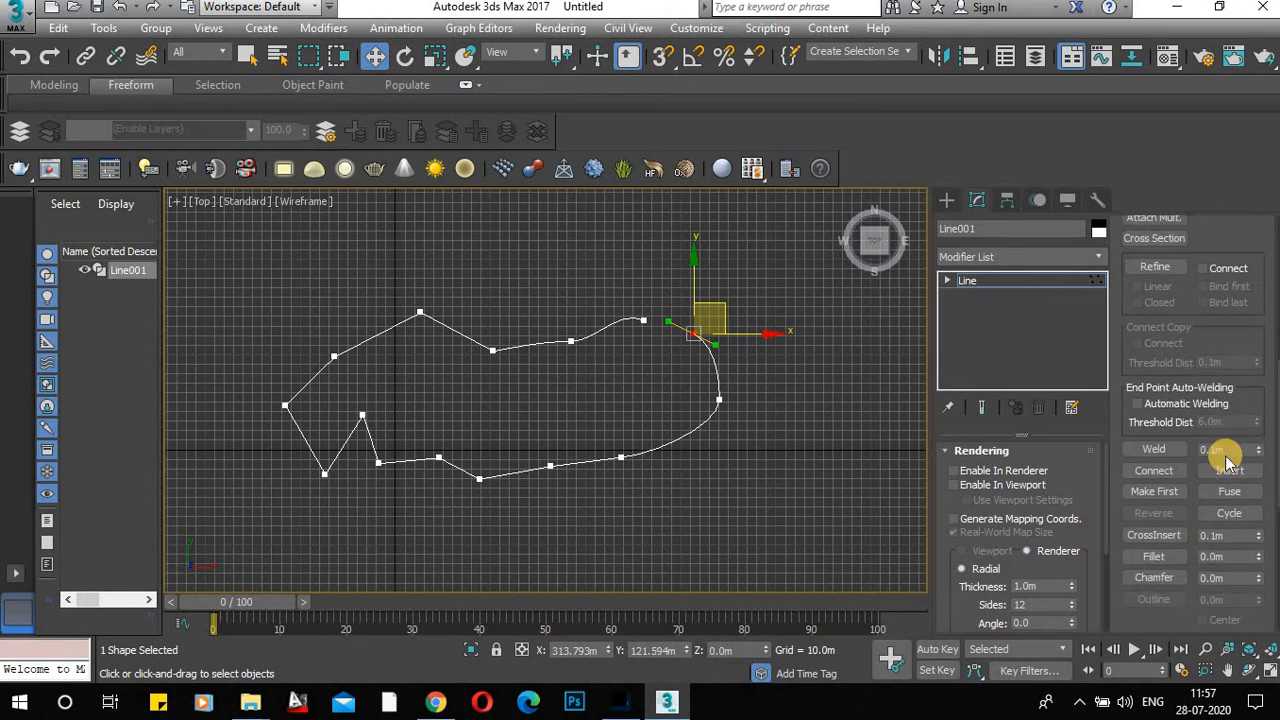
scroll(1226, 402, "down", 1)
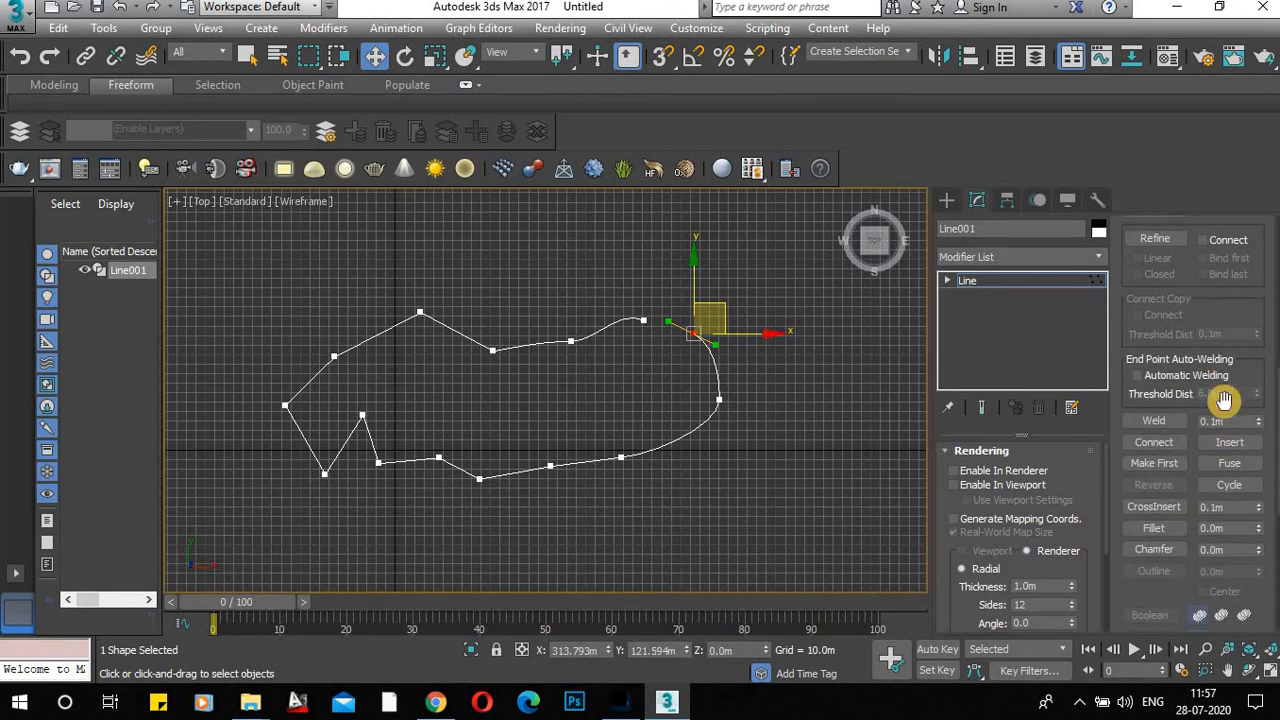
left_click(1155, 445)
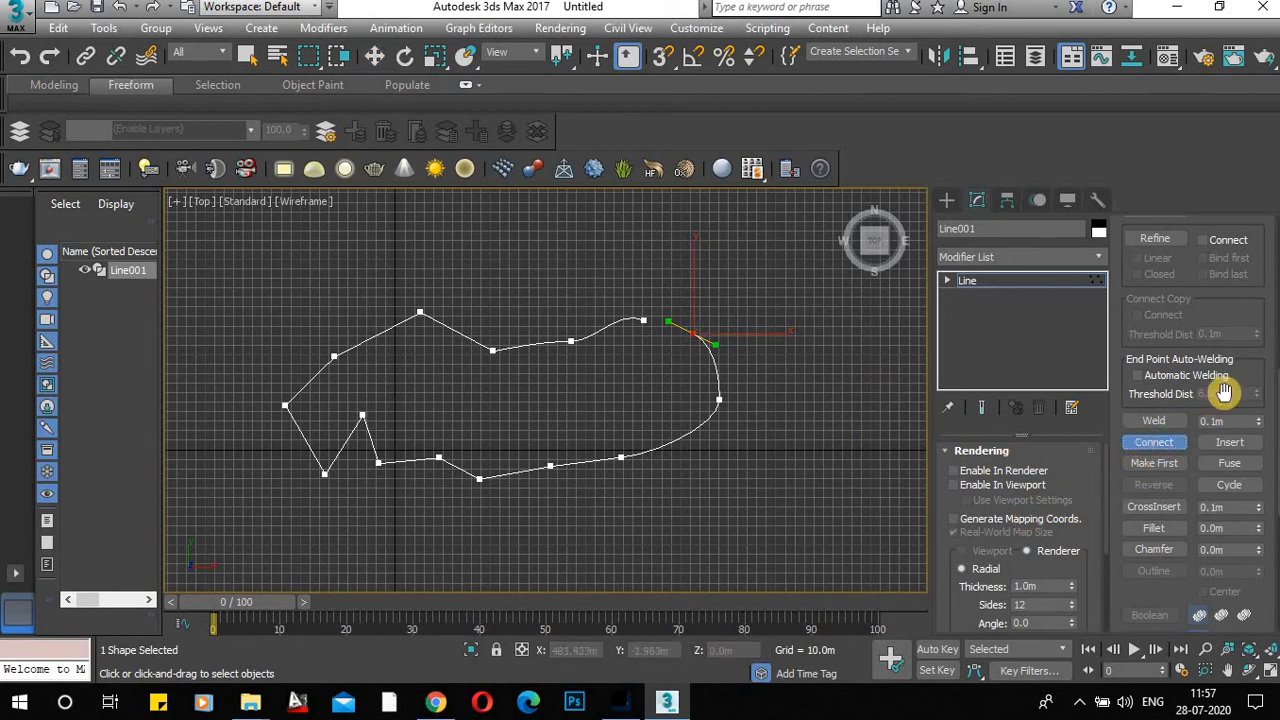
scroll(1190, 415, "up", 10)
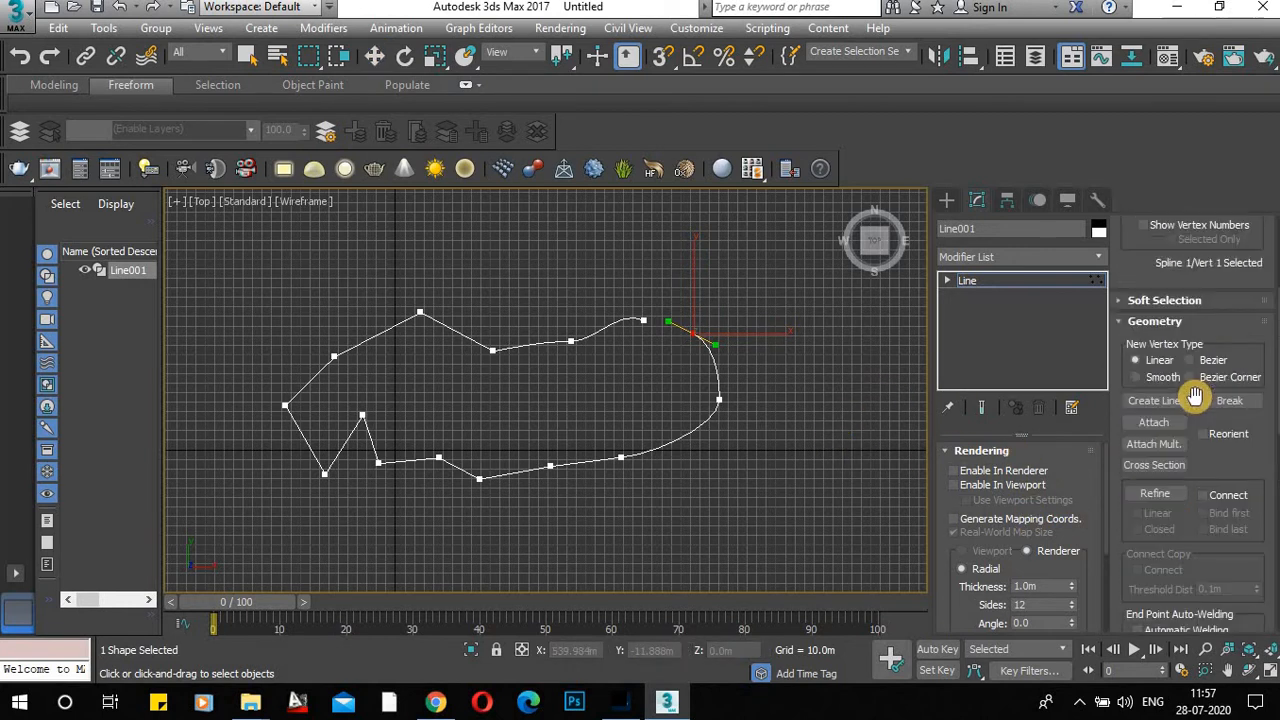
scroll(1196, 400, "up", 2)
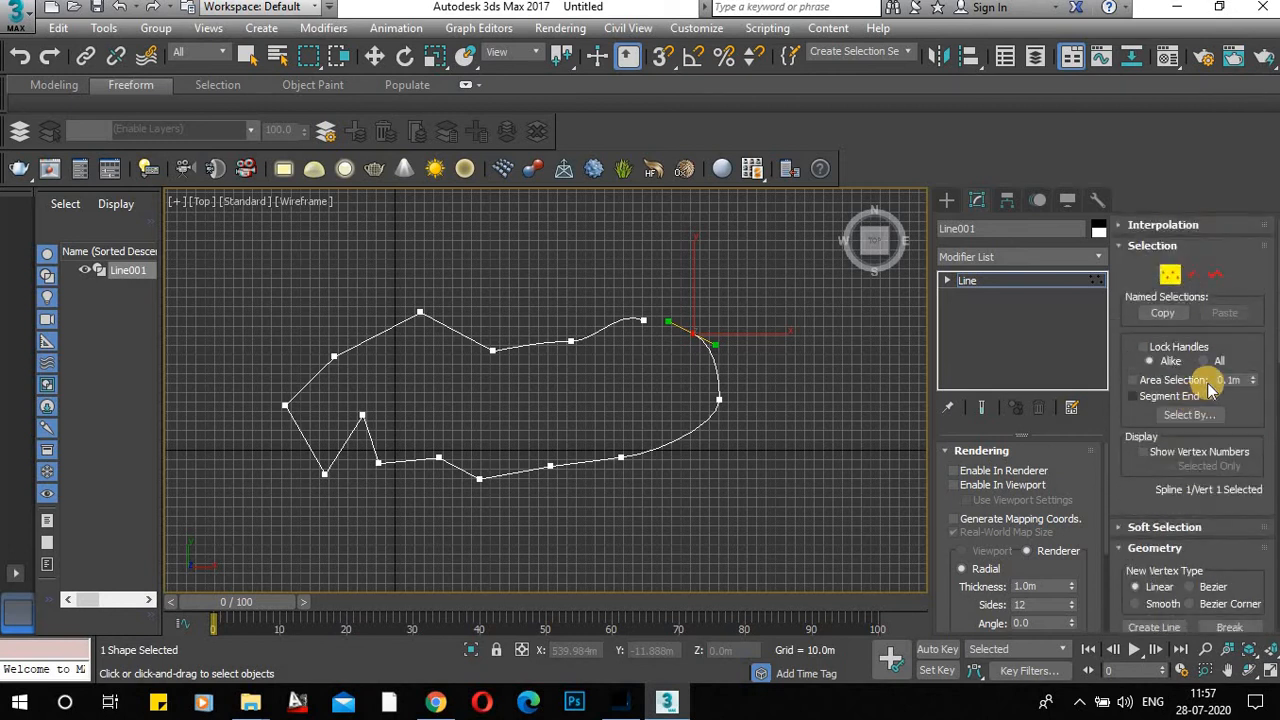
Switch to segment level and examine which Geometry tools are available there, including Insert, Hide, Delete, Divide and Detach.
left_click(1190, 272)
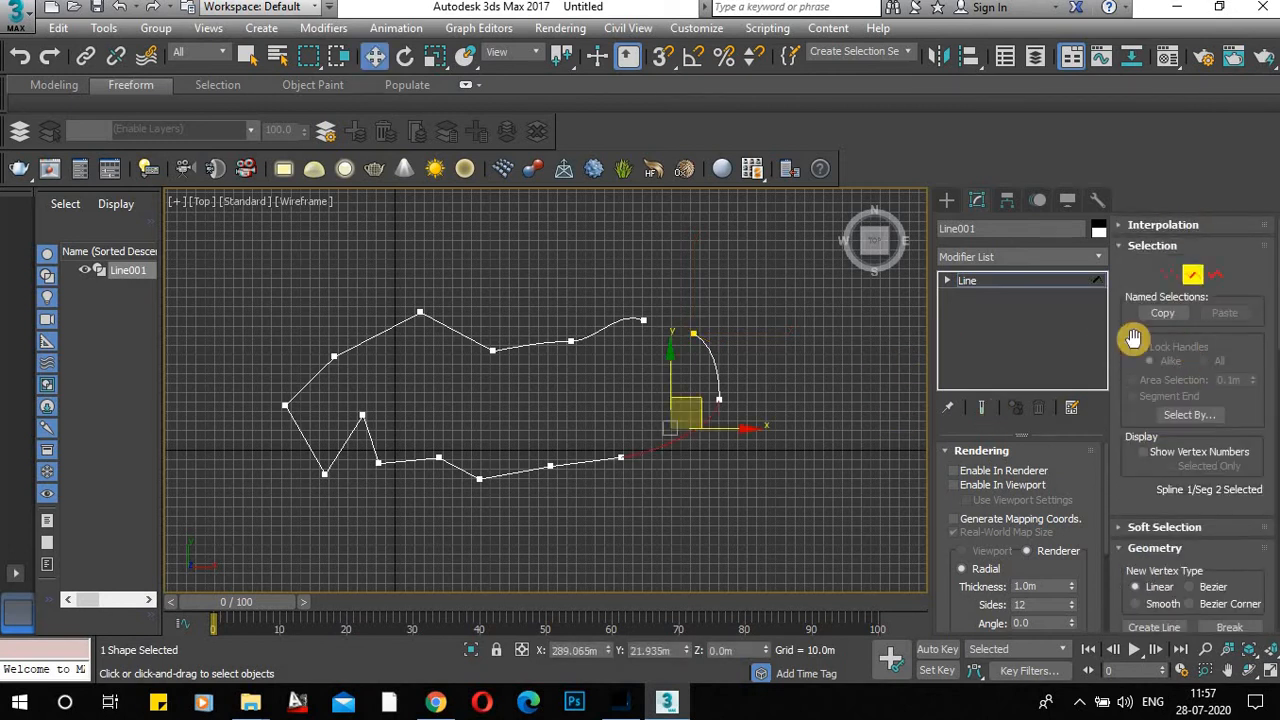
scroll(1140, 343, "down", 3)
scroll(1140, 343, "down", 6)
scroll(1140, 355, "down", 5)
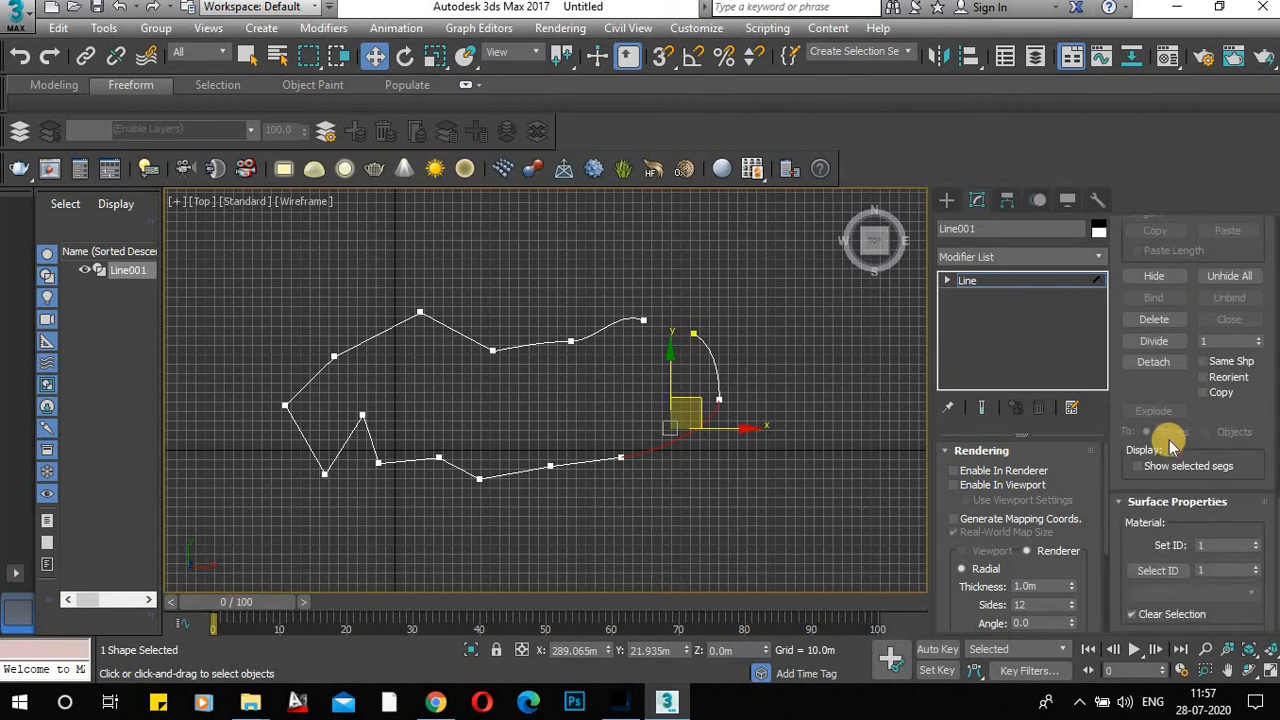
scroll(1160, 400, "up", 6)
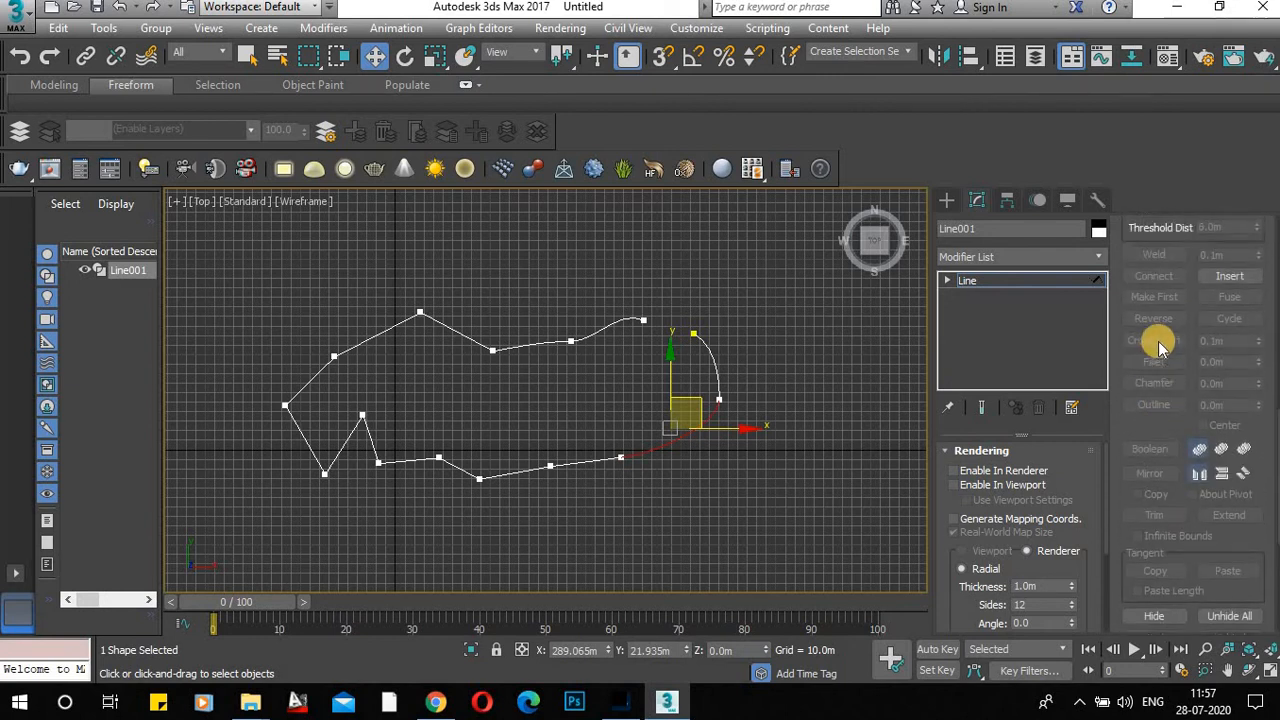
scroll(1160, 347, "up", 1)
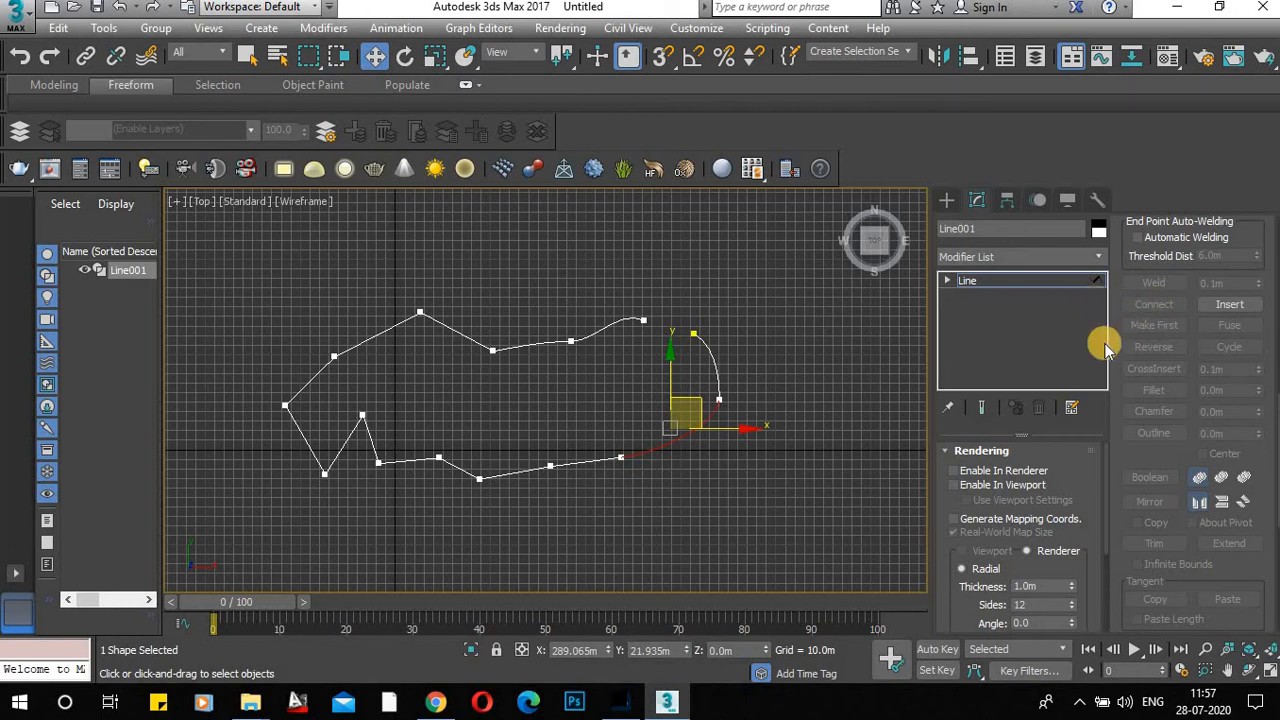
scroll(1219, 436, "up", 10)
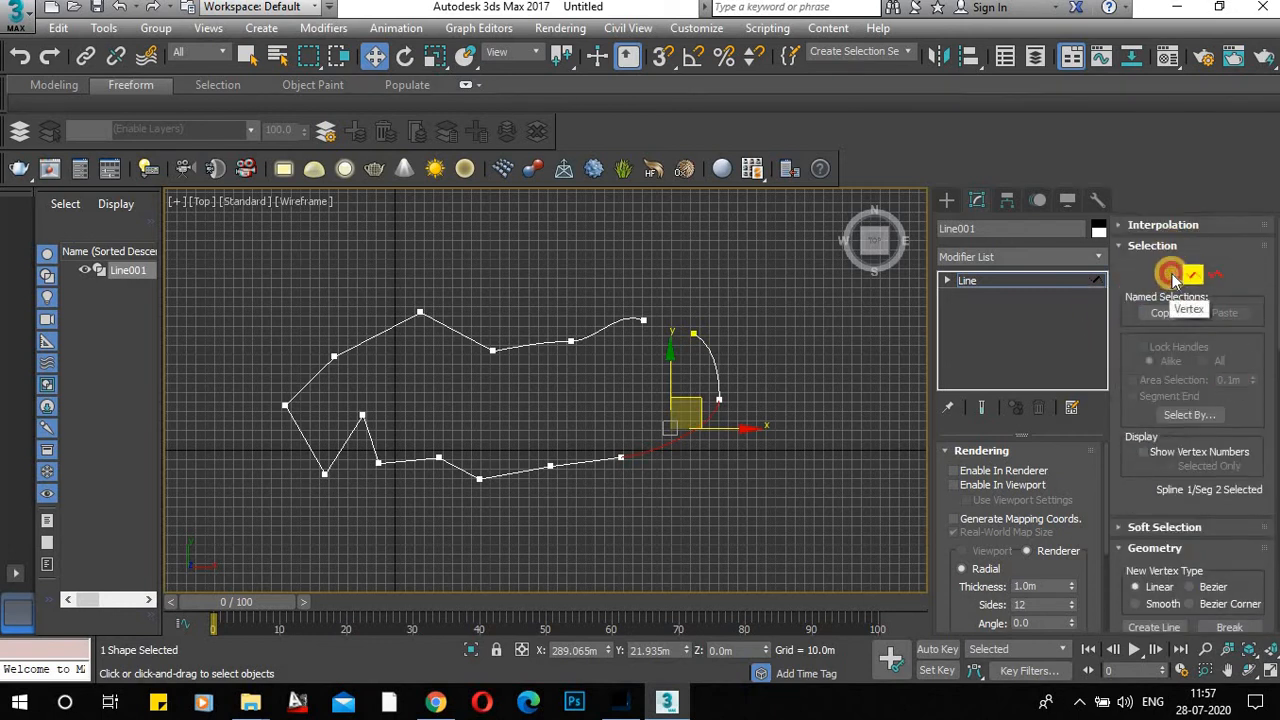
Switch to vertex level and try to weld the selected open end vertex with the 0.1 m threshold.
left_click(1169, 273)
scroll(1230, 458, "down", 6)
scroll(1230, 461, "down", 6)
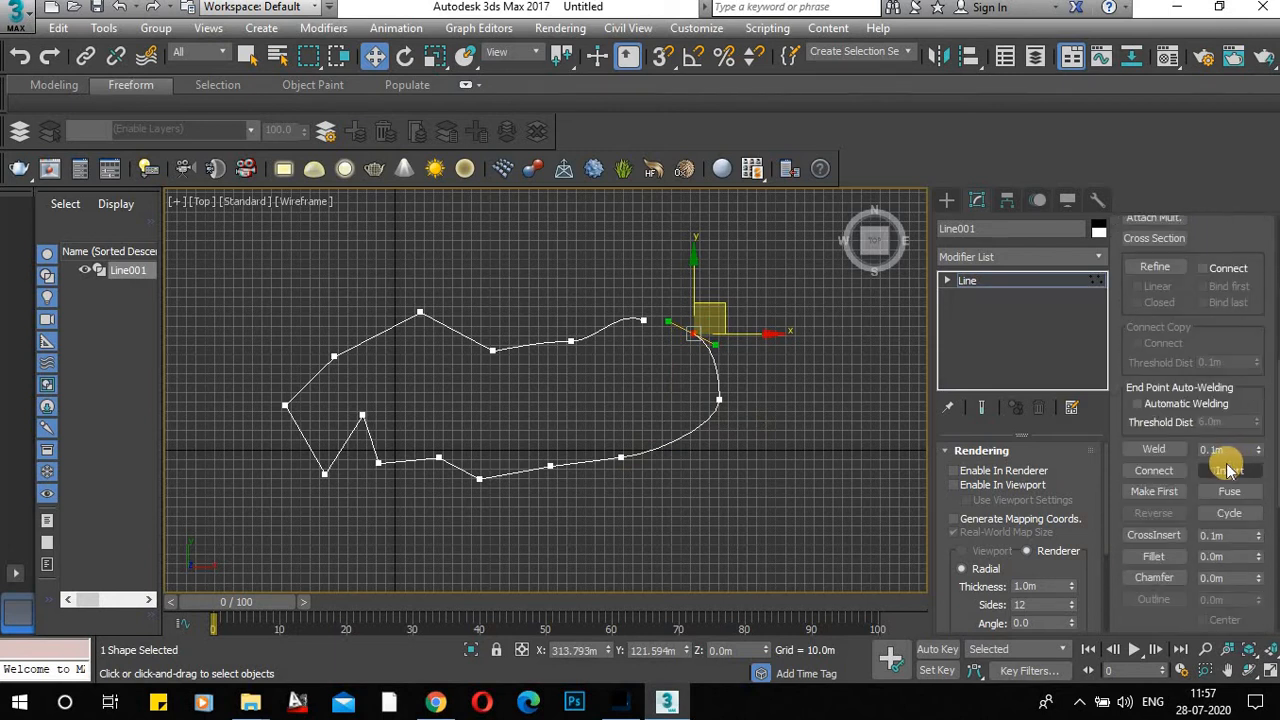
left_click(1158, 452)
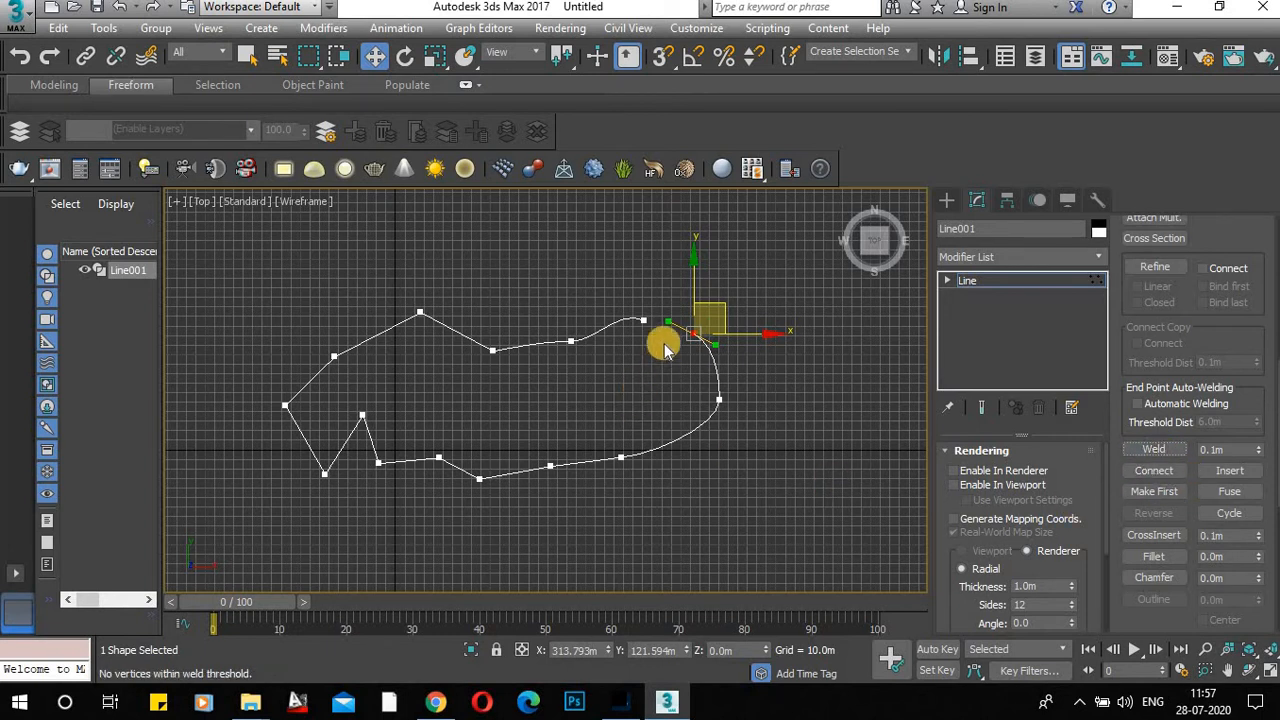
Move the open end vertex of the rounded curve right beside the other open end, to about X 261.9 m, Y 135.9 m.
scroll(675, 340, "up", 4)
scroll(652, 335, "up", 2)
scroll(580, 323, "down", 4)
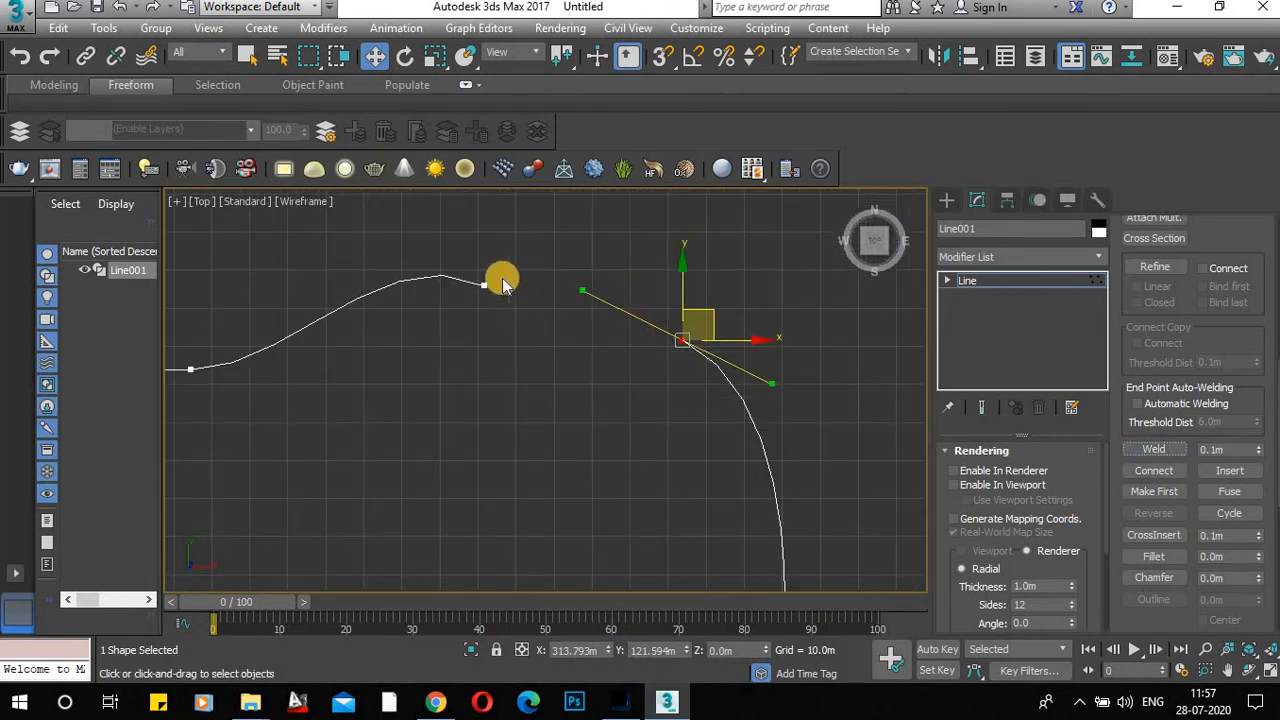
left_click_drag(455, 252, 716, 370)
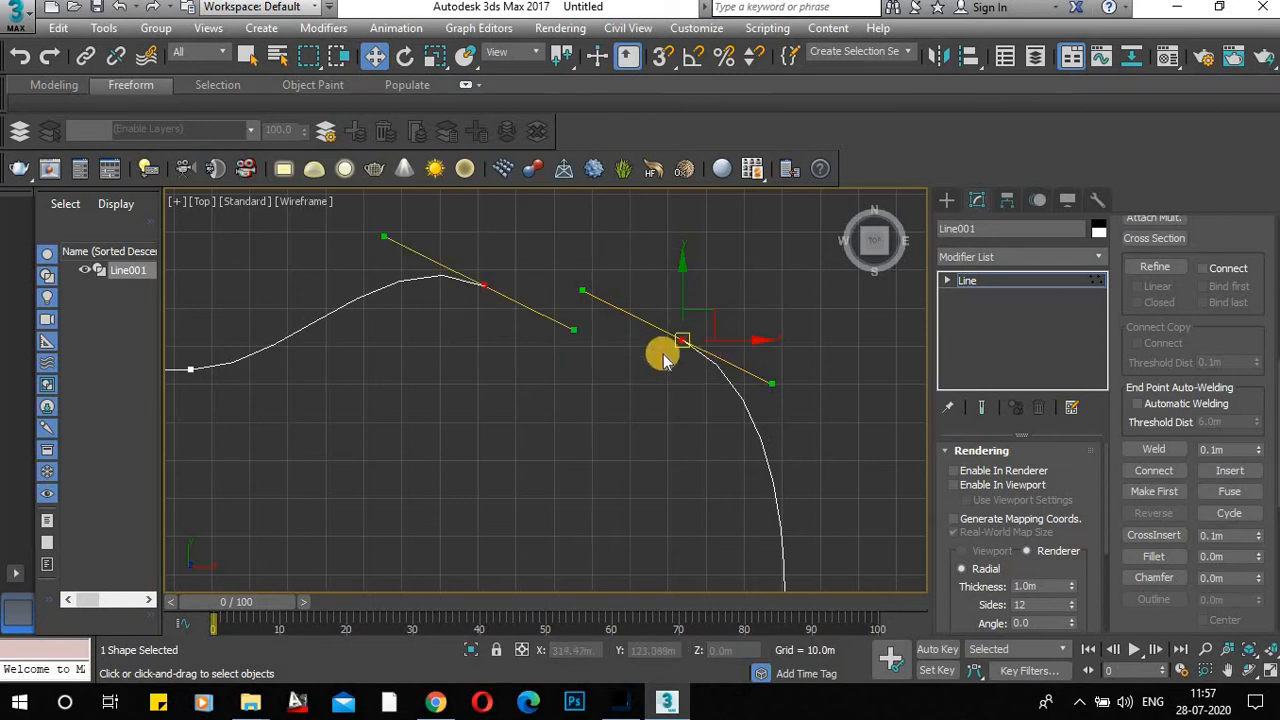
left_click(698, 343)
left_click_drag(725, 341, 485, 285)
scroll(485, 285, "up", 10)
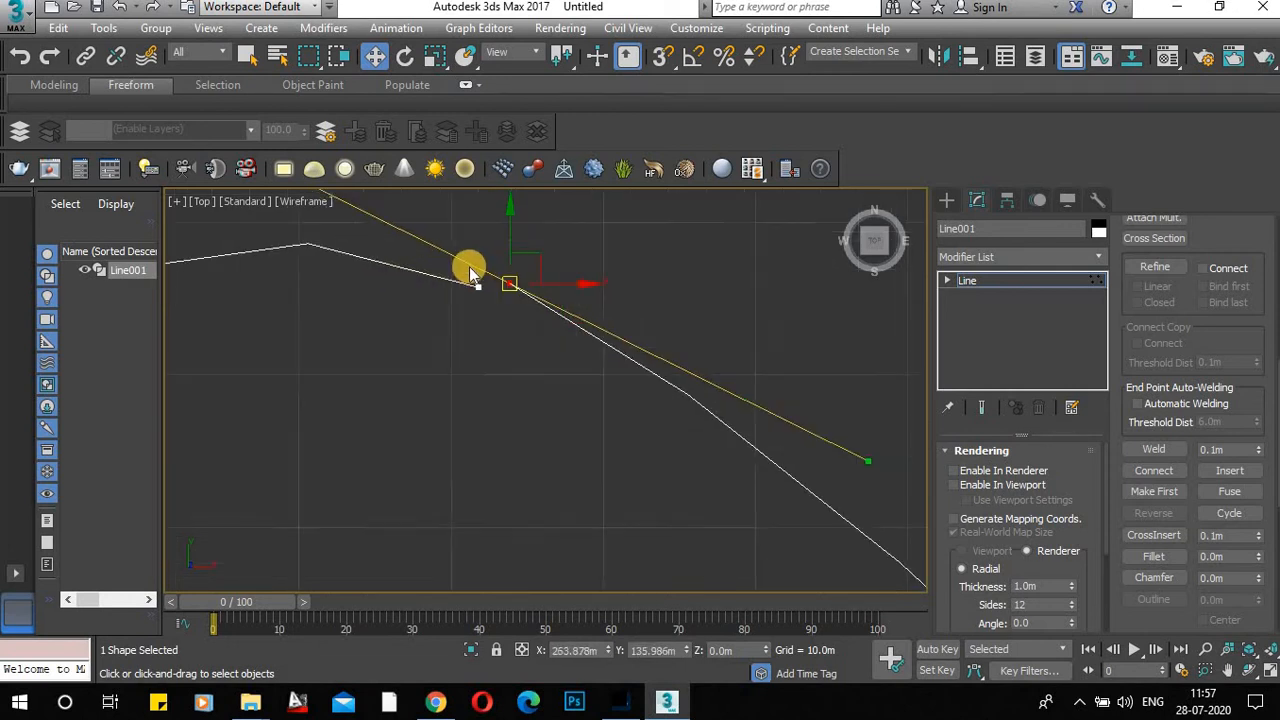
scroll(595, 322, "down", 3)
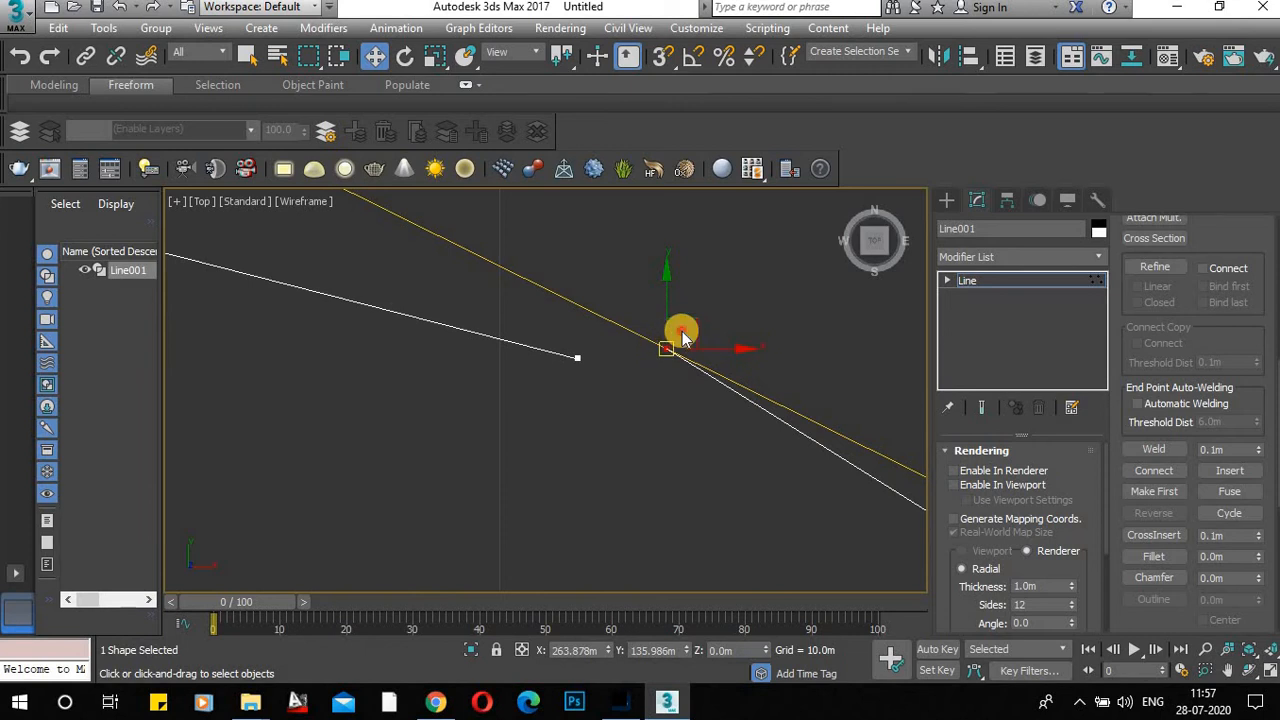
left_click(669, 335)
left_click_drag(669, 349, 582, 354)
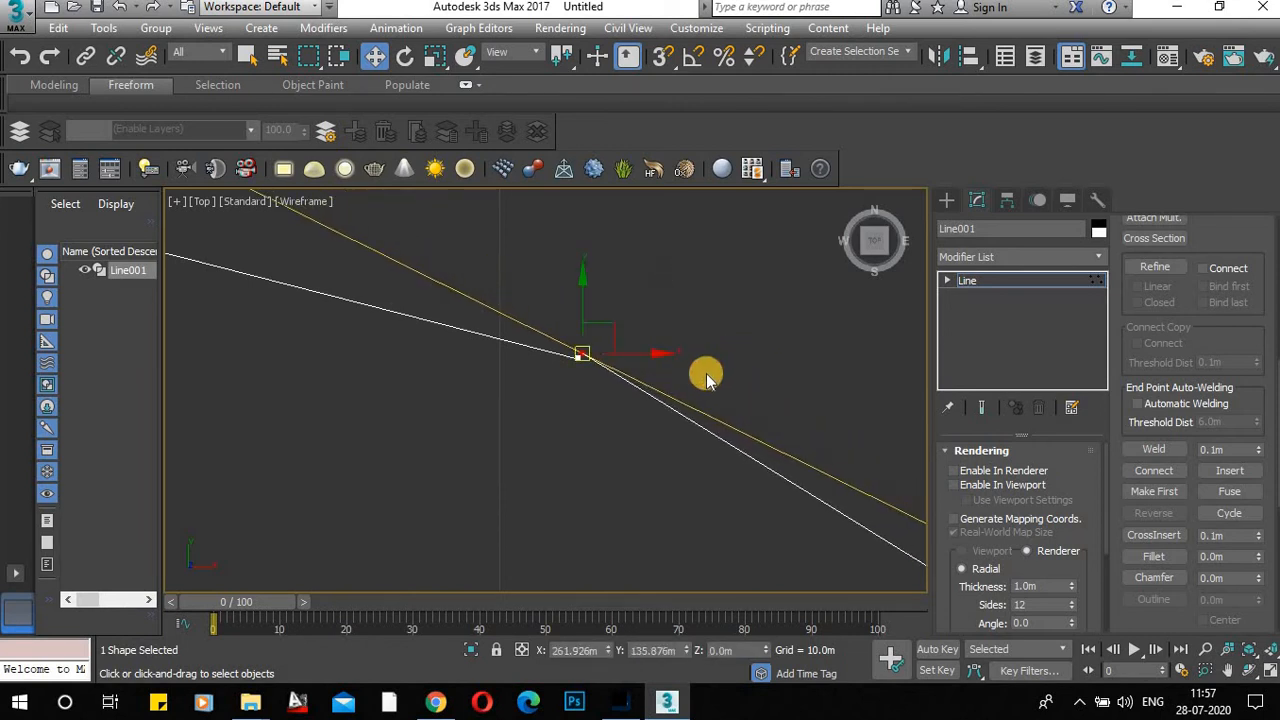
Set the weld threshold to 1.0 m, select both open end vertices and weld them into one.
double_click(1240, 451)
left_click(1166, 450)
left_click(1124, 450)
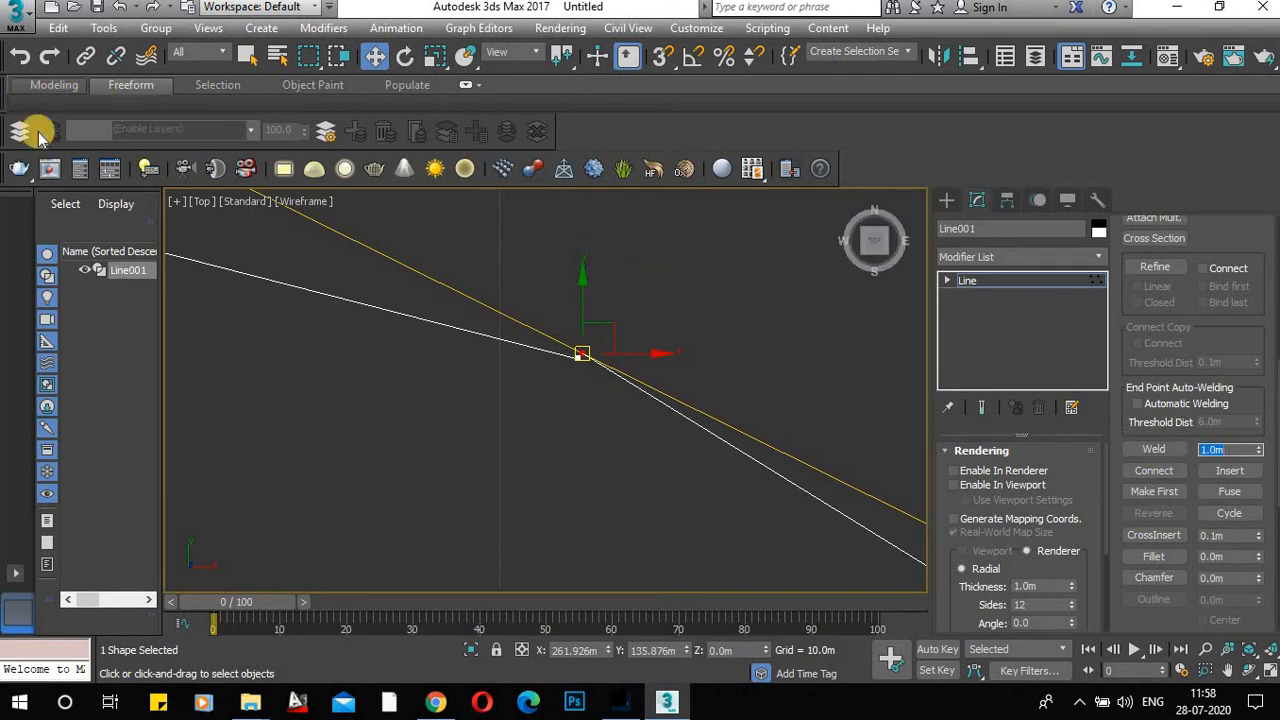
left_click(587, 348)
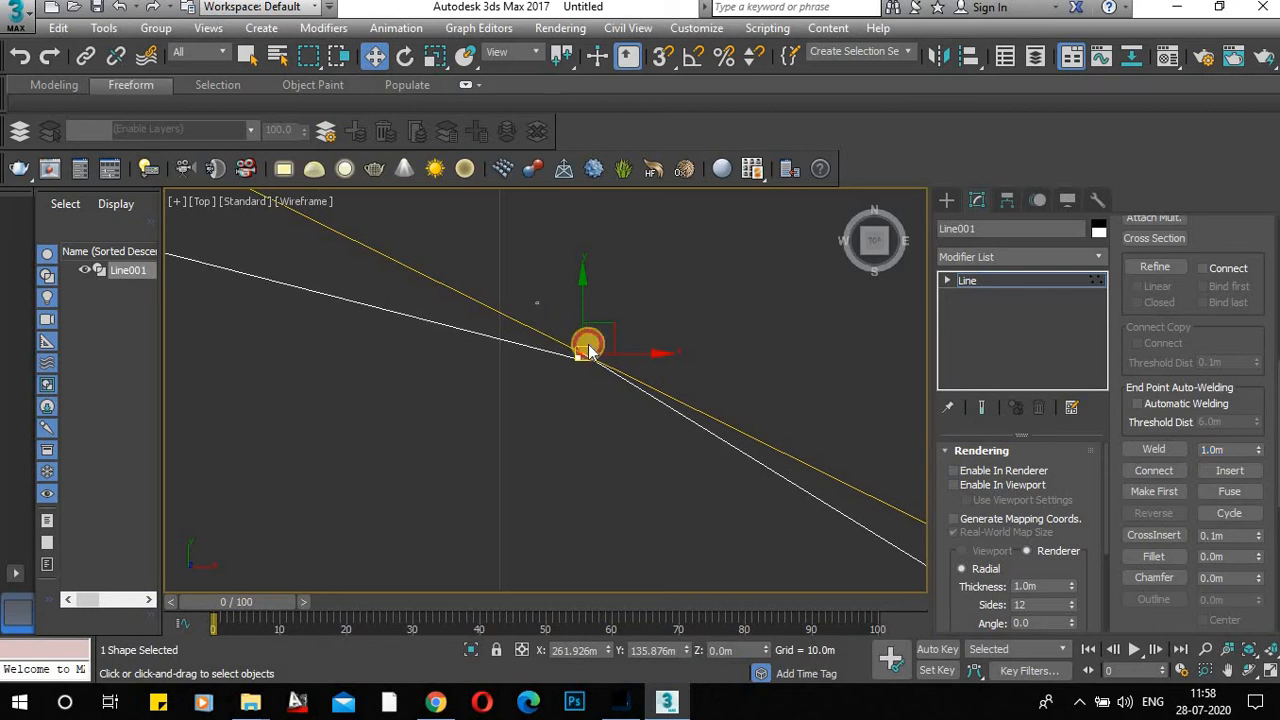
left_click_drag(590, 350, 626, 391)
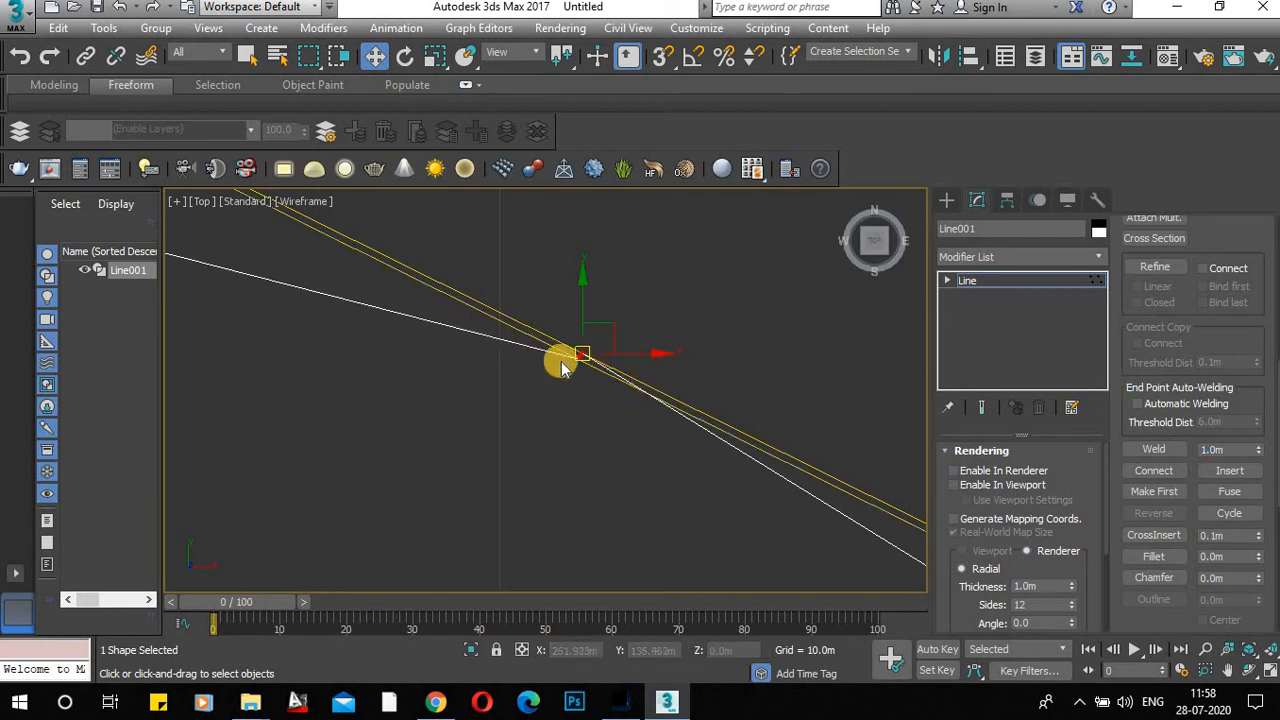
left_click_drag(583, 354, 677, 352)
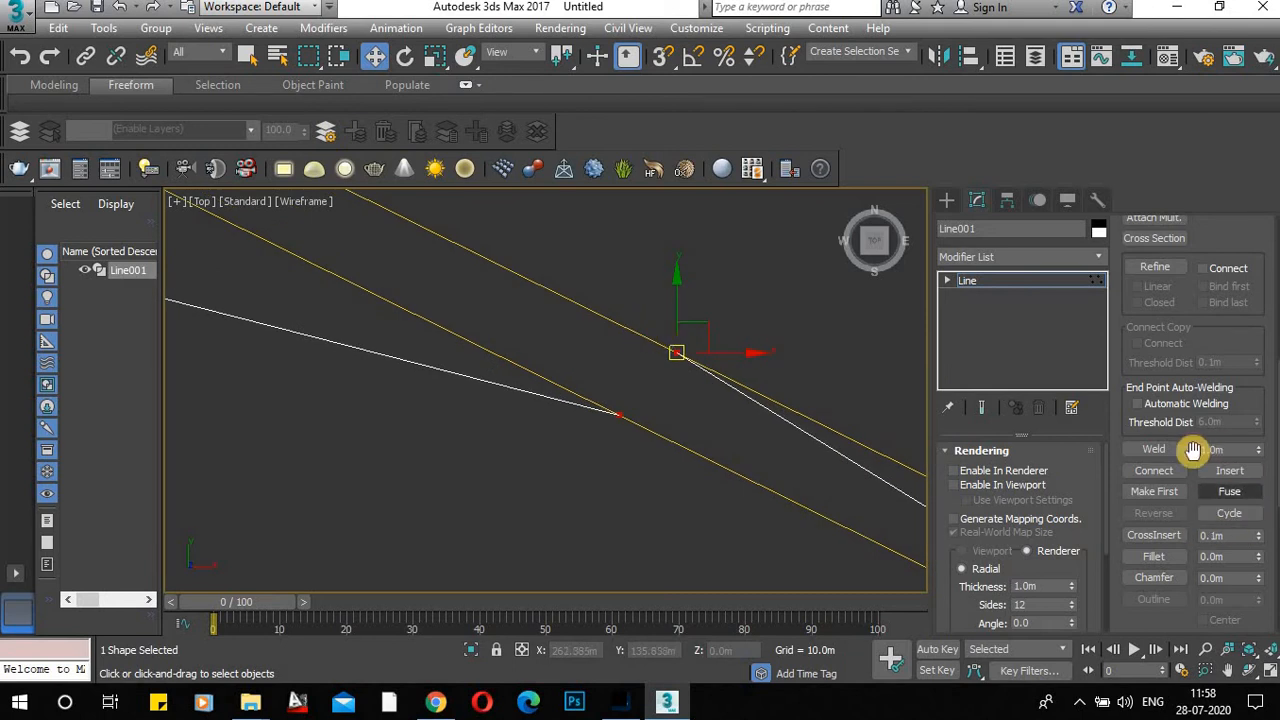
left_click(1160, 451)
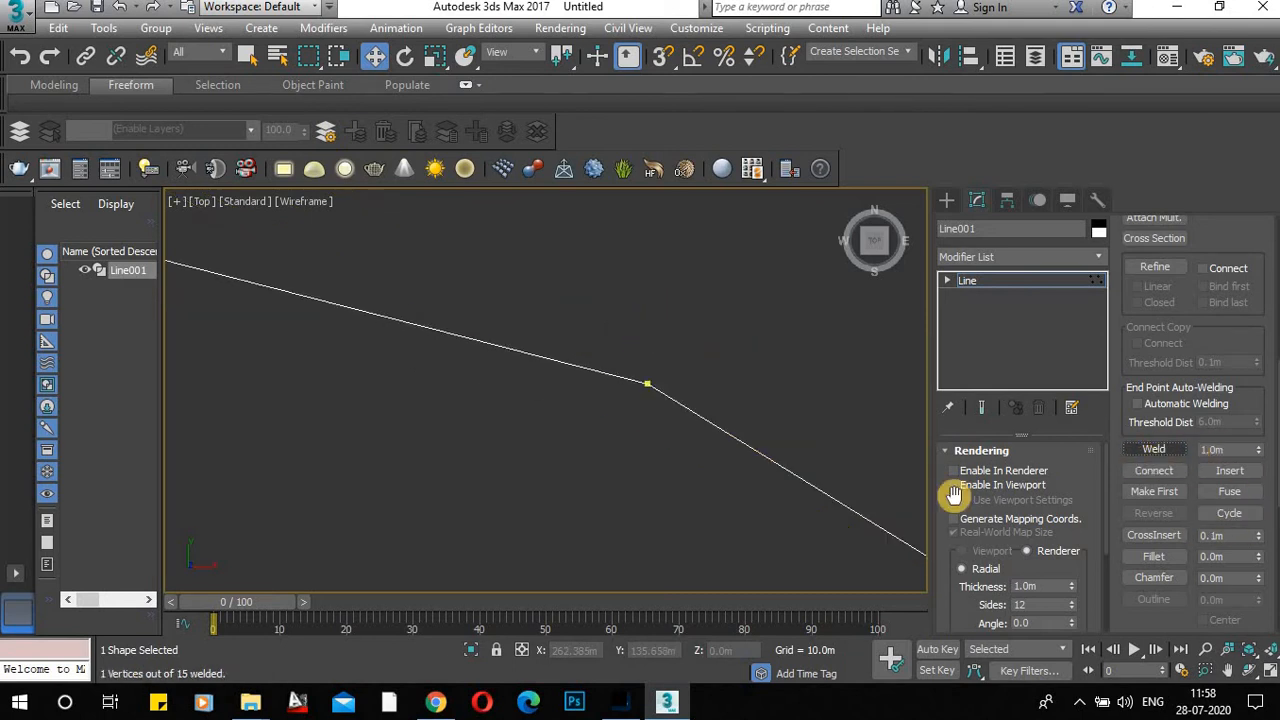
Examine the outline around the welded vertex, both up close and within the whole shape.
scroll(620, 382, "down", 5)
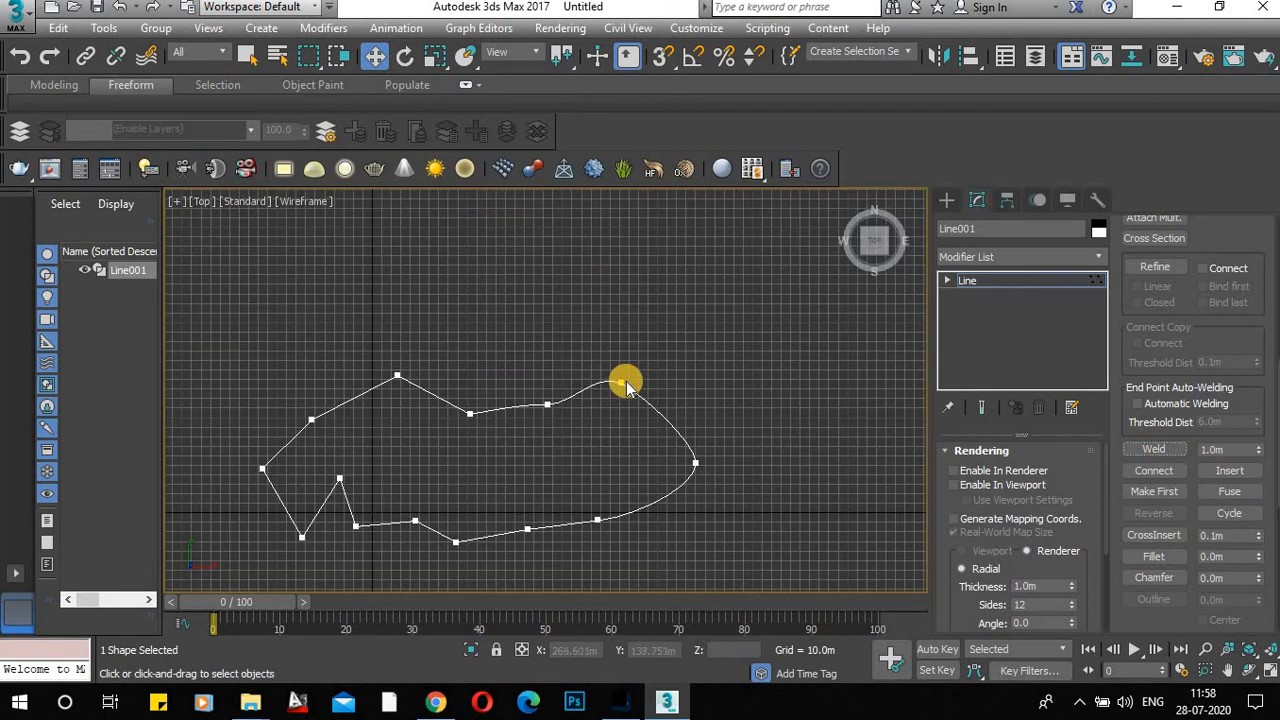
scroll(600, 382, "up", 5)
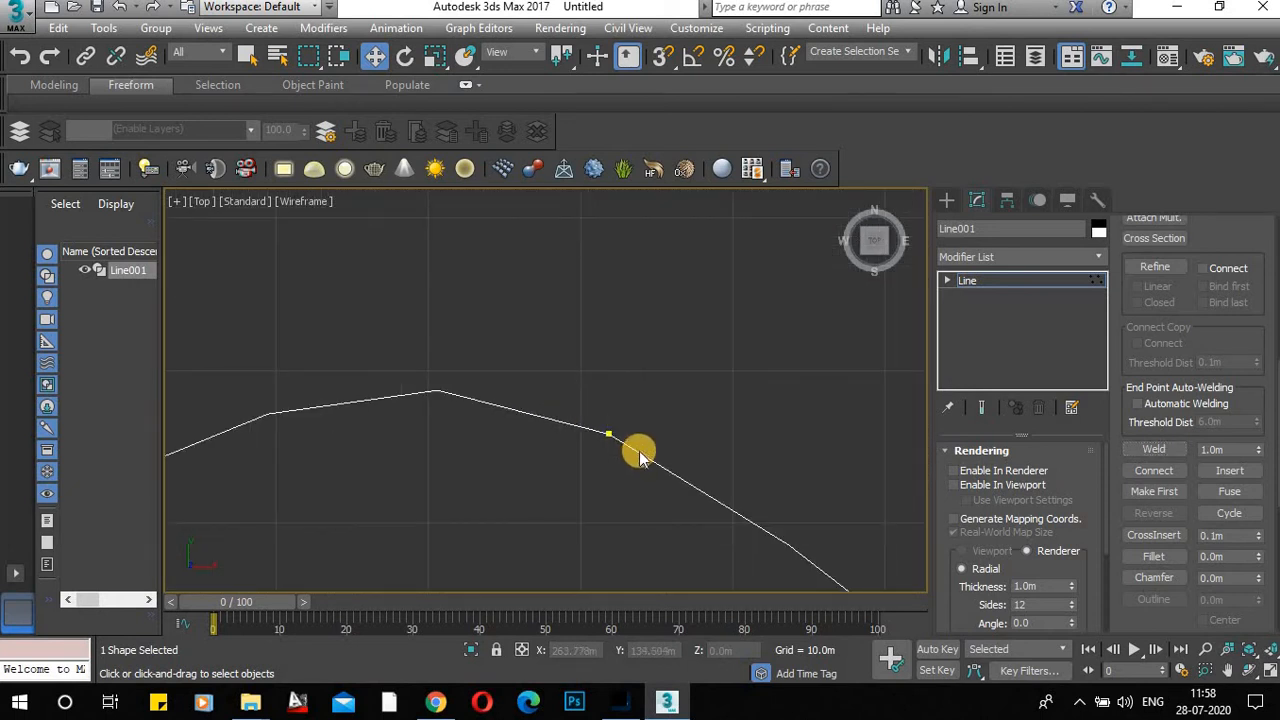
scroll(666, 382, "down", 4)
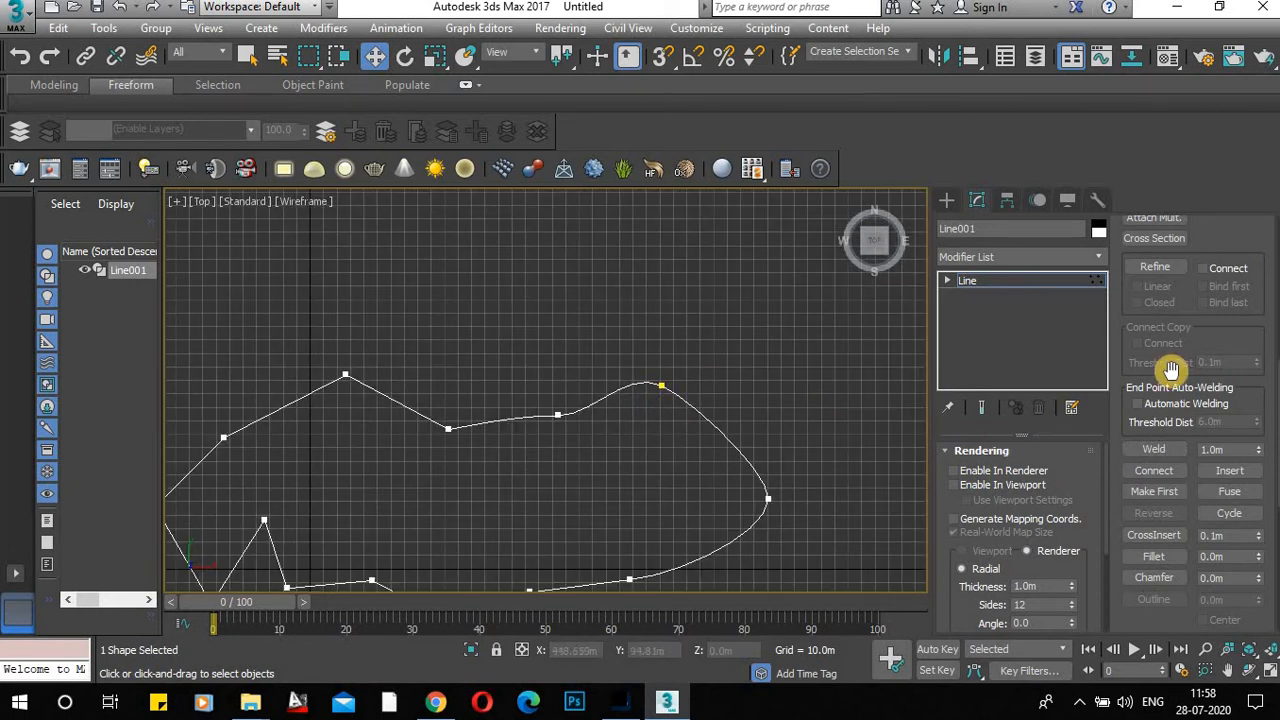
scroll(692, 372, "up", 4)
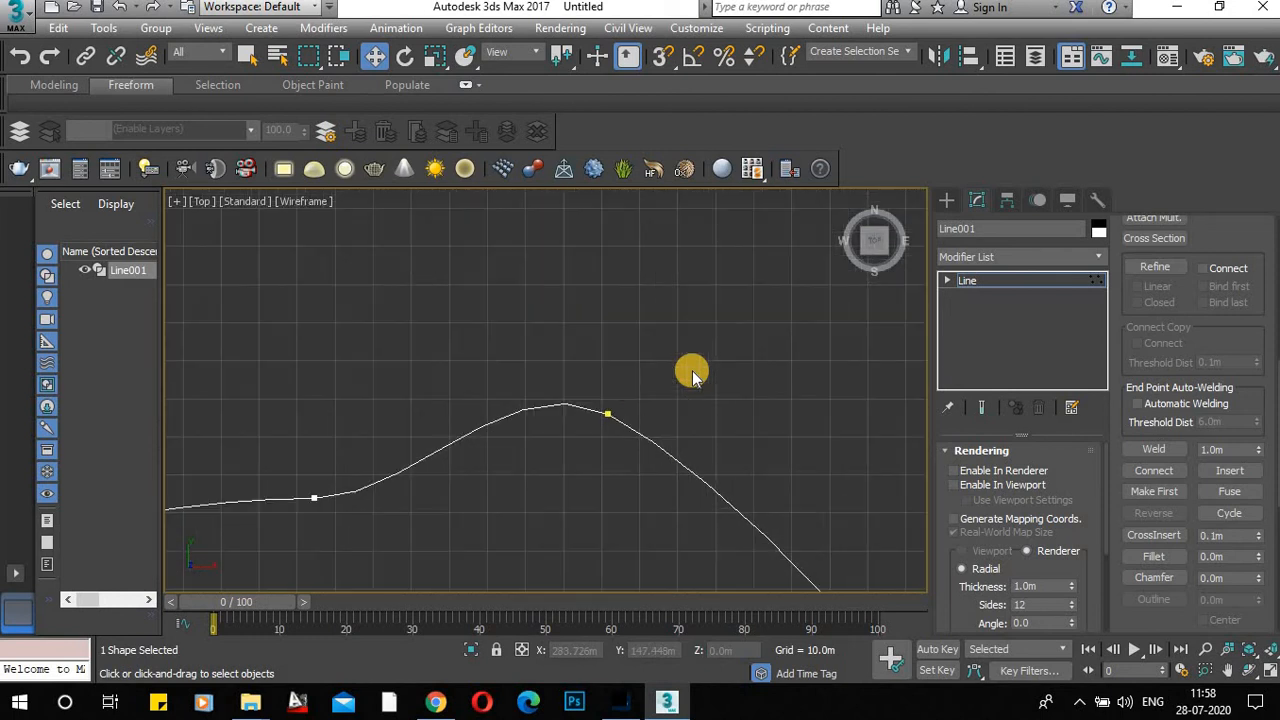
scroll(660, 376, "down", 4)
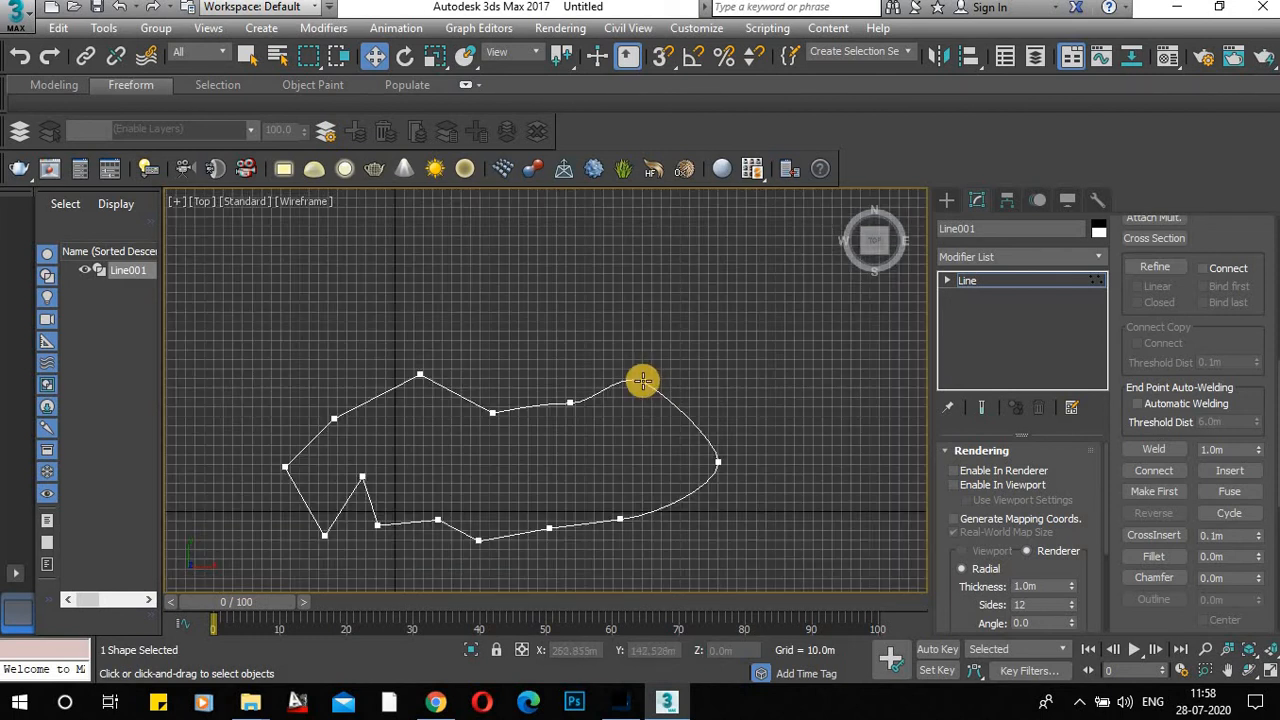
scroll(690, 392, "up", 4)
scroll(700, 392, "down", 1)
scroll(700, 392, "down", 3)
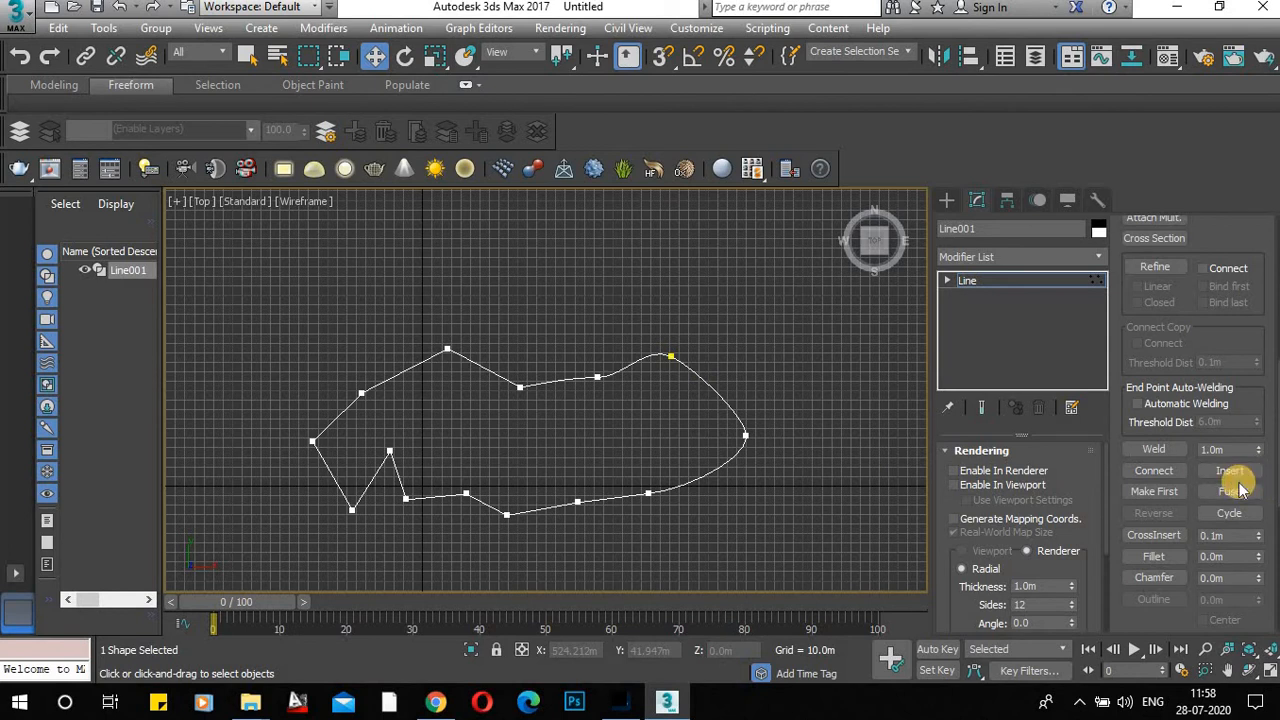
Look through the vertex-level Geometry options, including Attach, Refine, Weld, Fuse, CrossInsert, Fillet and Chamfer.
scroll(1240, 488, "down", 1)
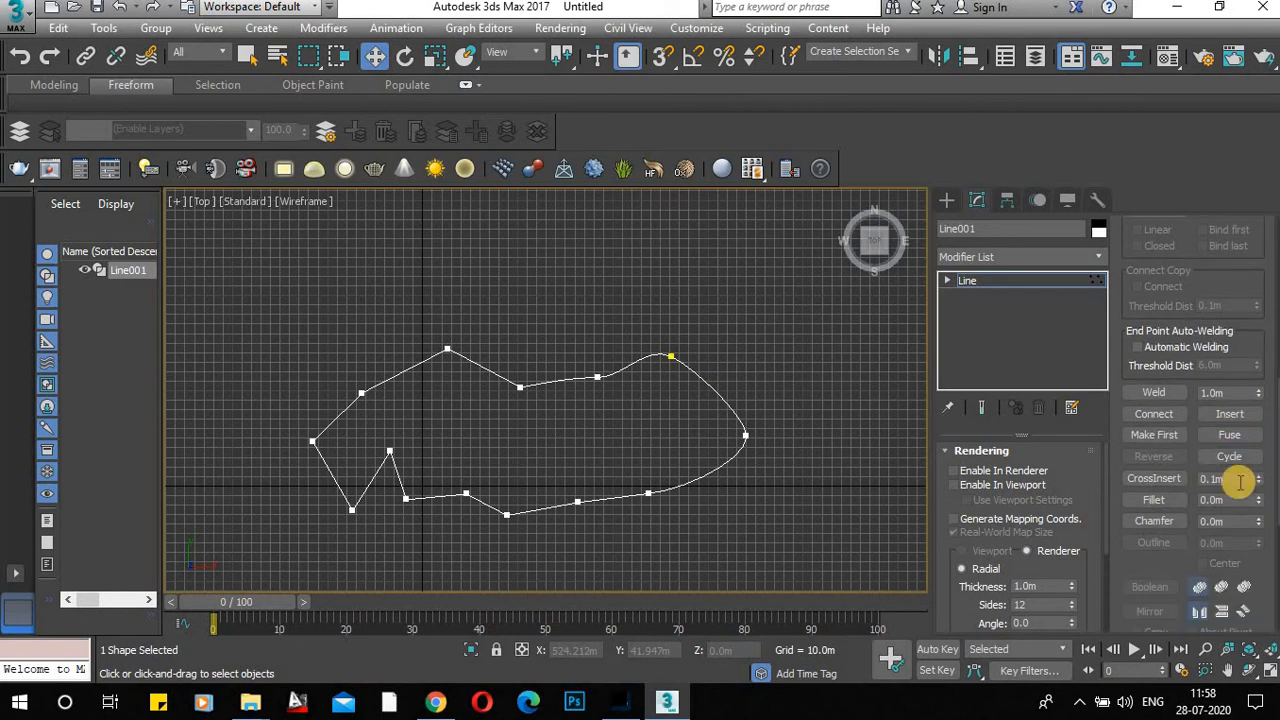
scroll(1157, 445, "up", 2)
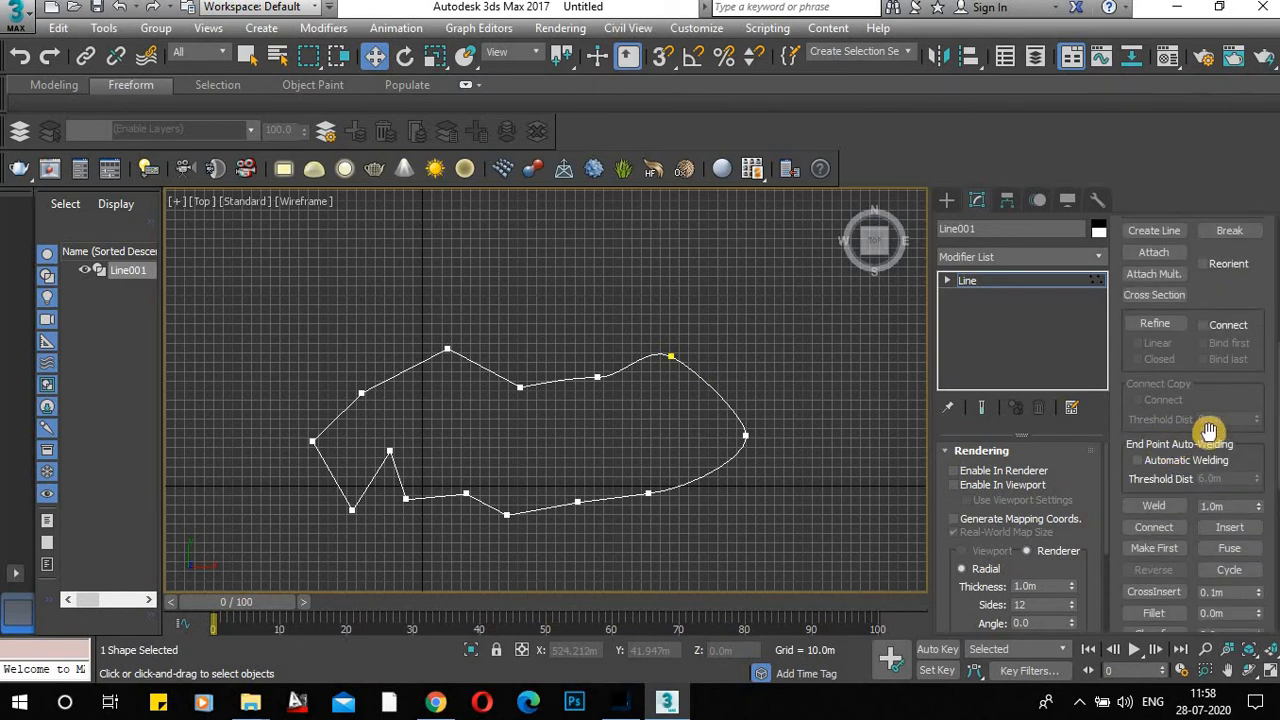
scroll(1210, 430, "up", 1)
scroll(1240, 429, "down", 1)
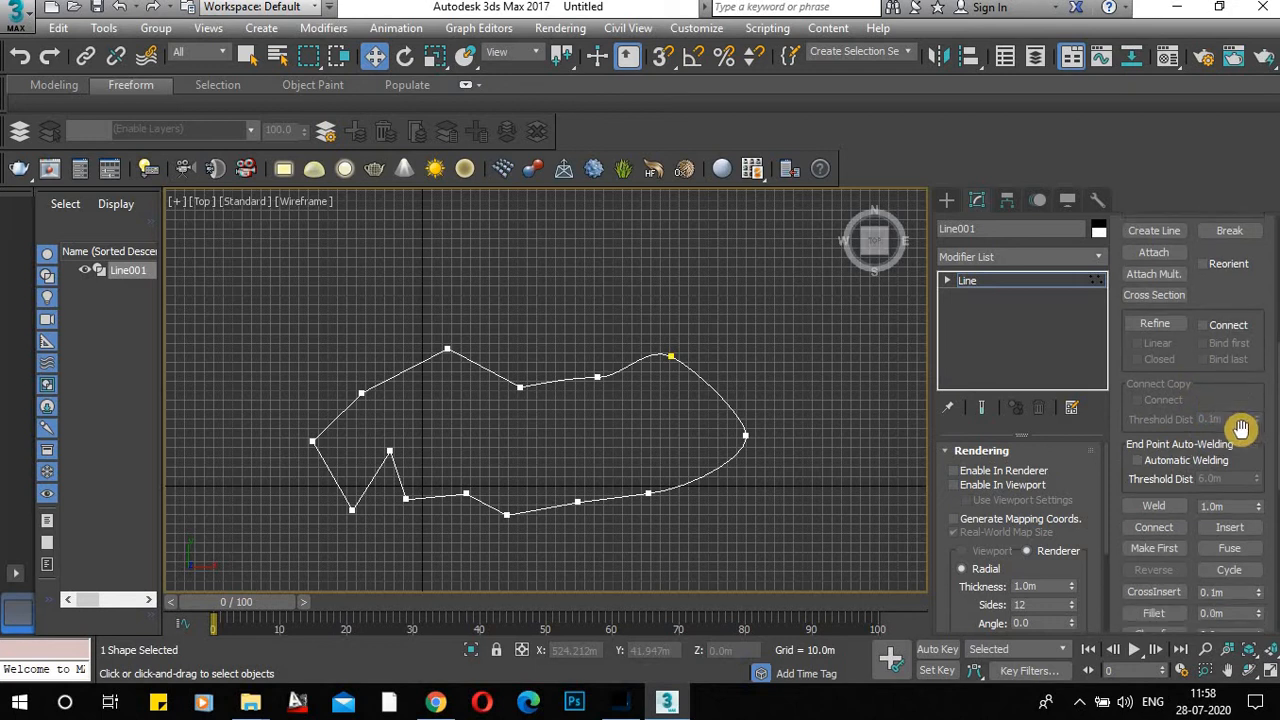
scroll(1240, 430, "down", 7)
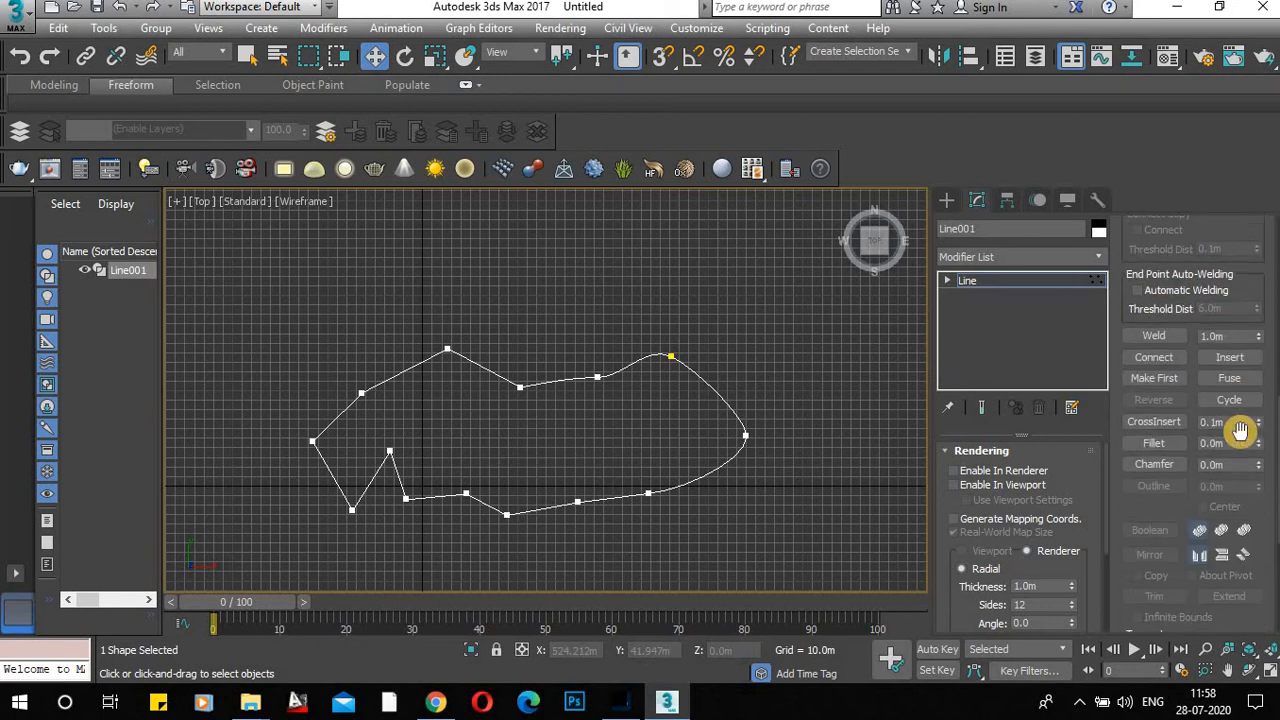
scroll(1167, 463, "up", 2)
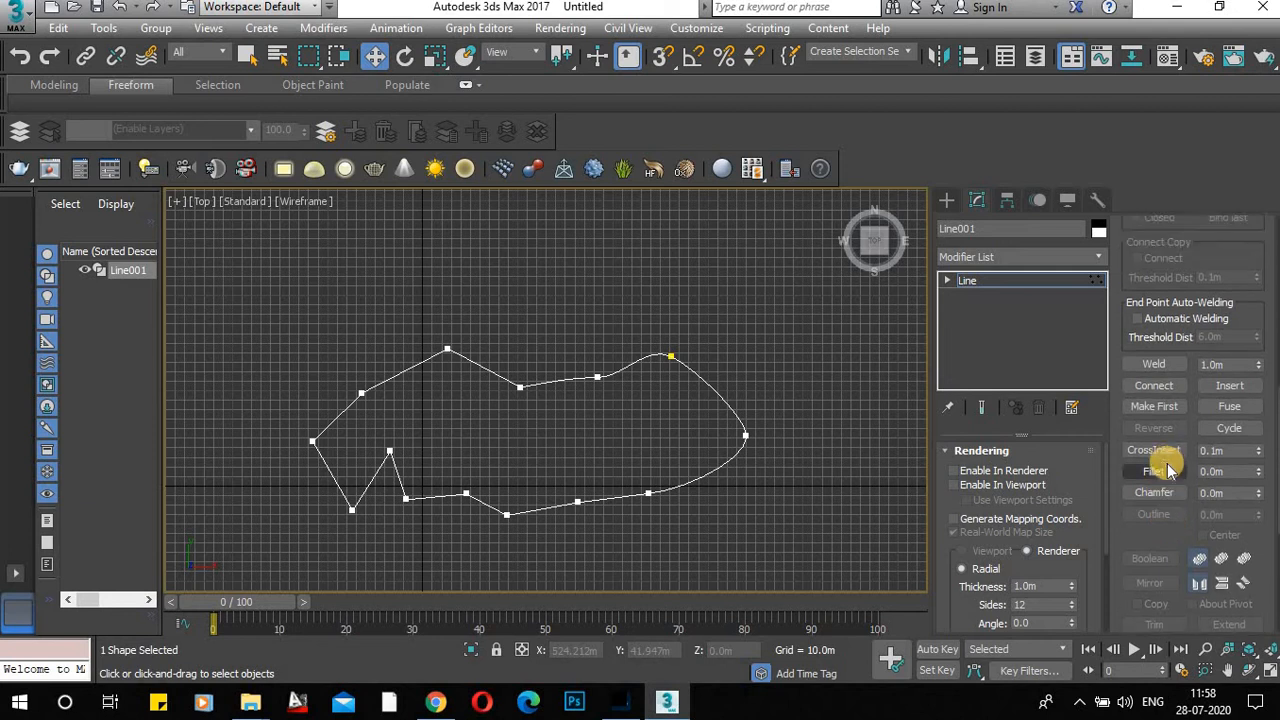
scroll(1180, 420, "up", 8)
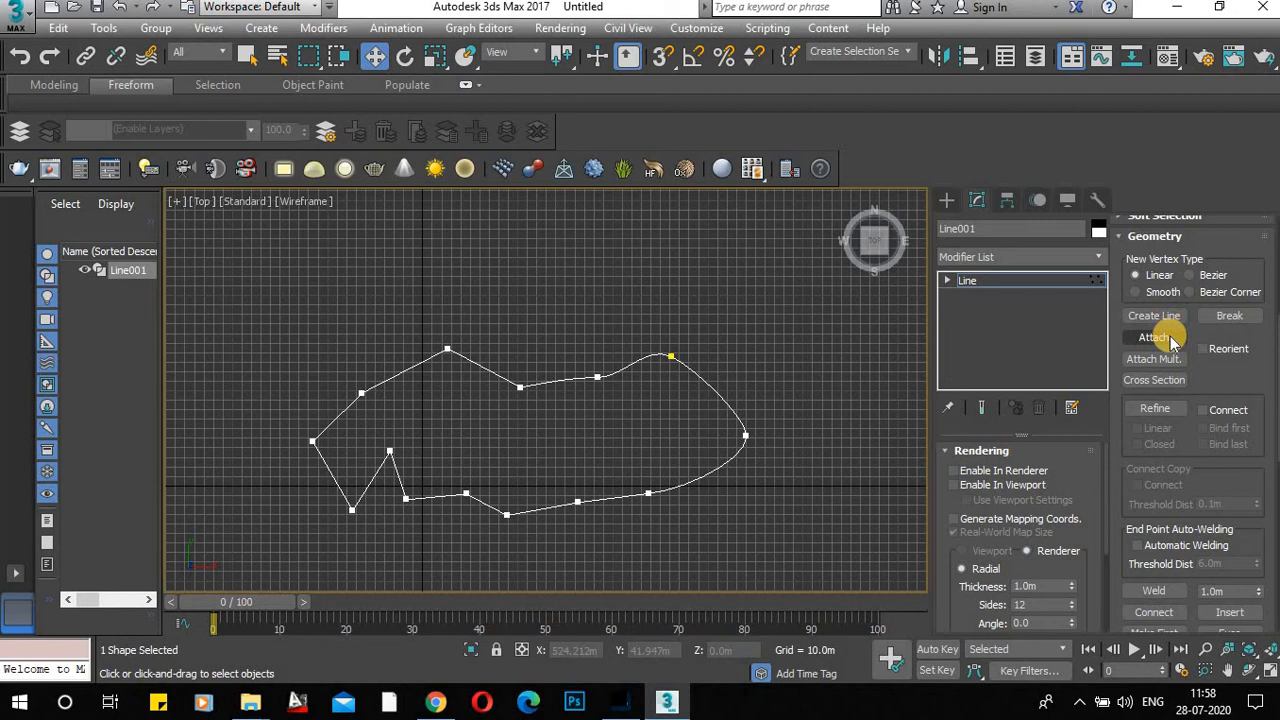
scroll(1175, 330, "up", 10)
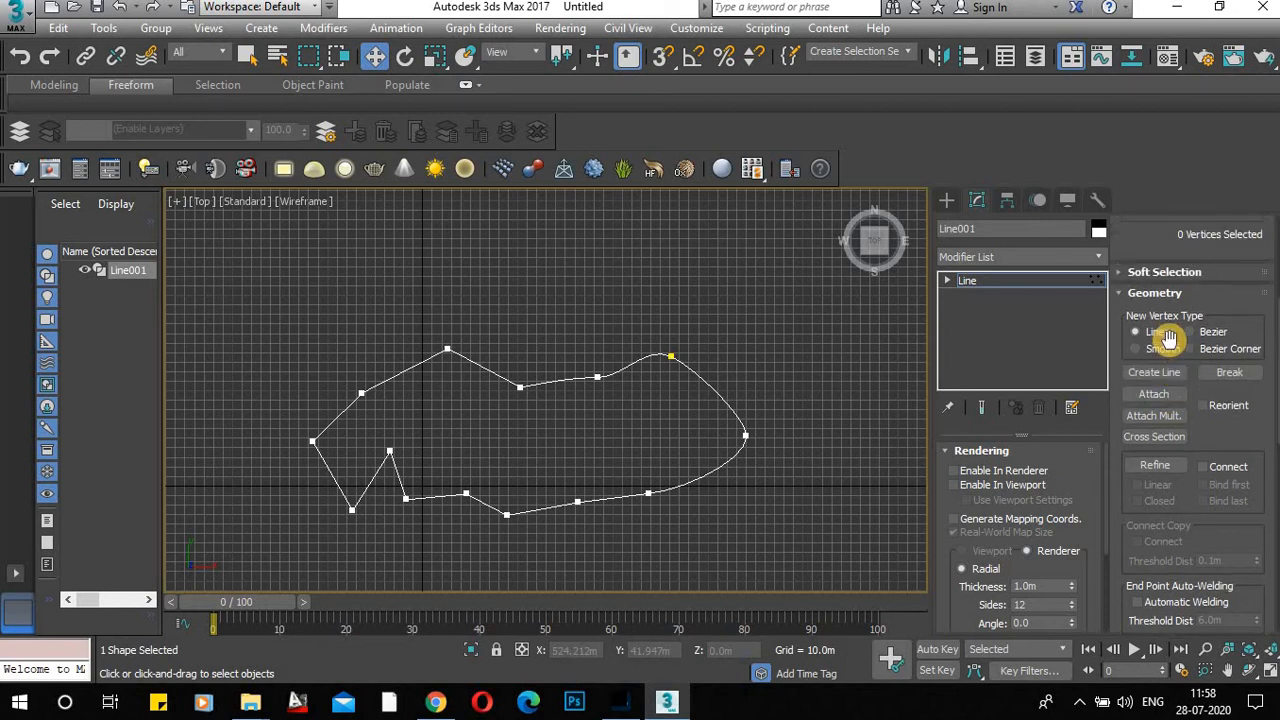
Switch to segment level and select the two adjoining curved segments that form the rounded end of the outline.
left_click(1205, 250)
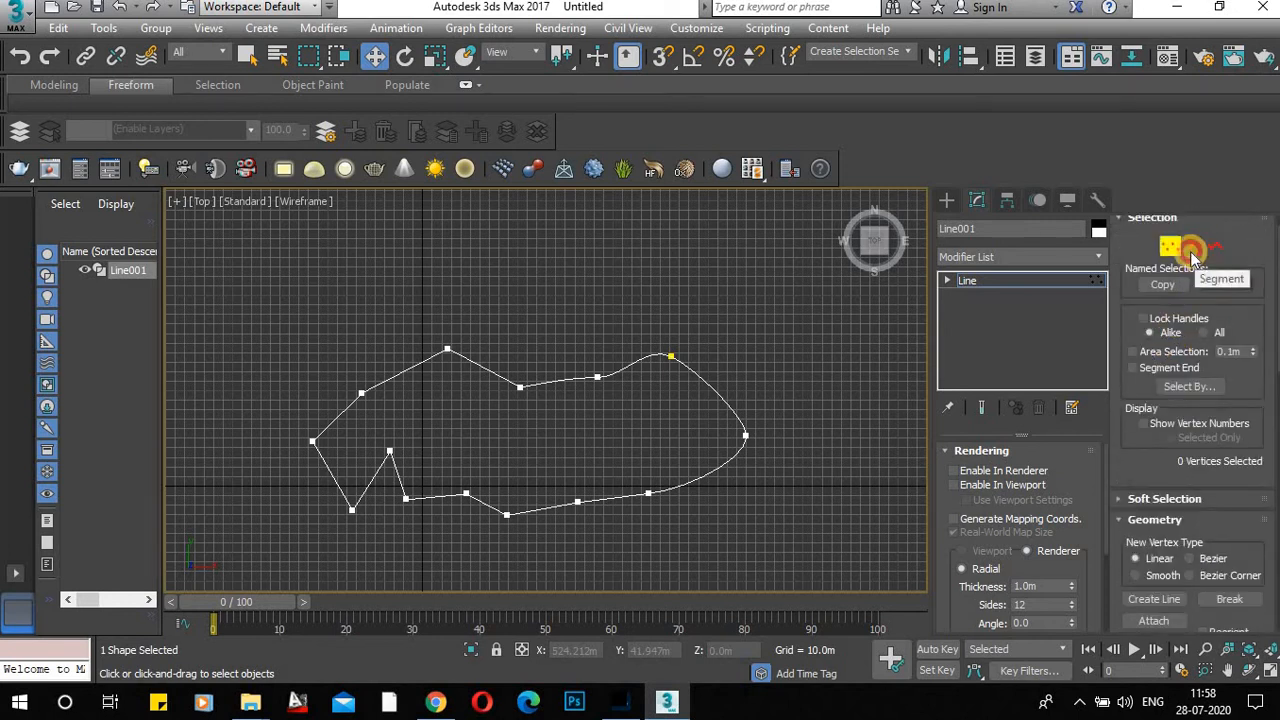
scroll(1220, 374, "down", 8)
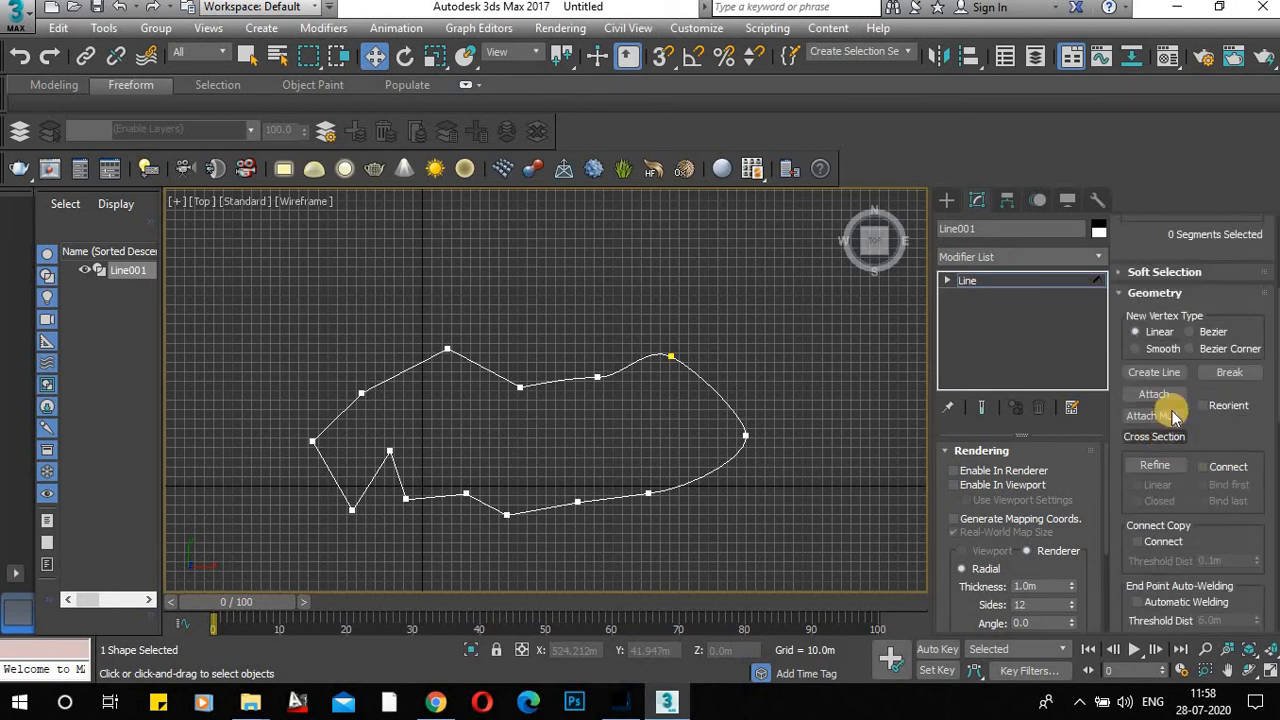
scroll(1170, 395, "down", 1)
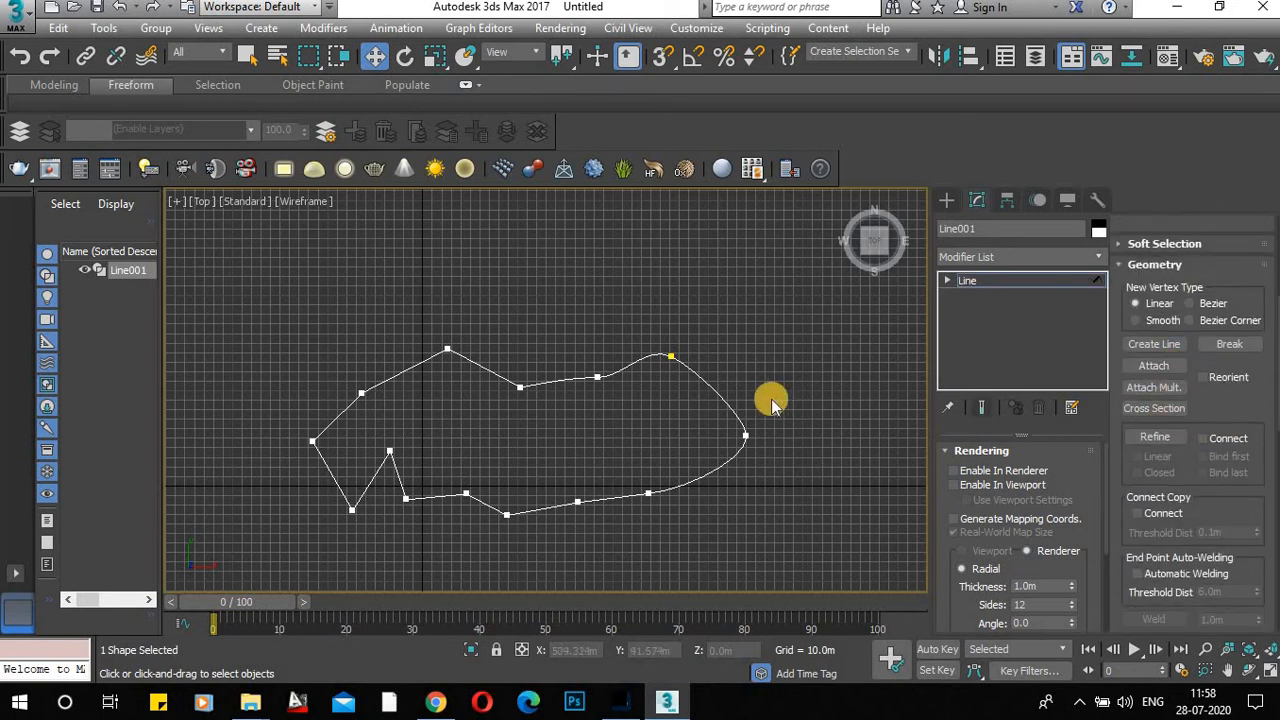
left_click(706, 384)
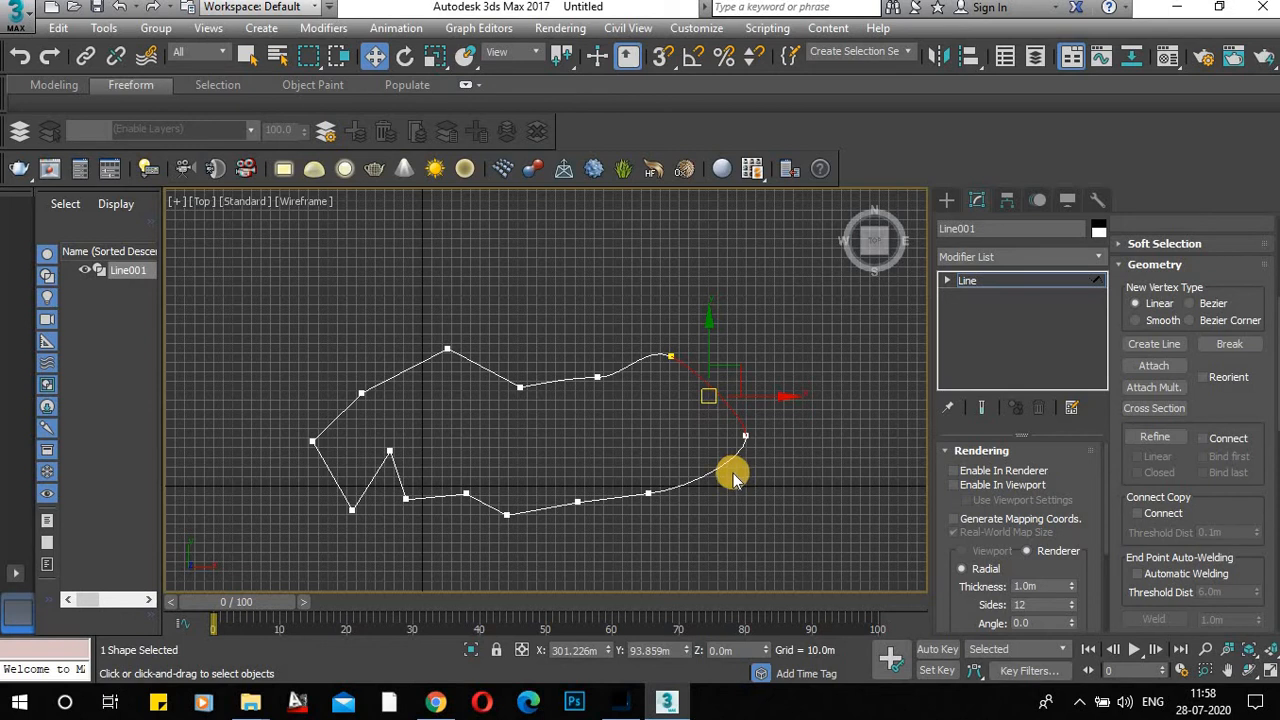
left_click(704, 476, "ctrl")
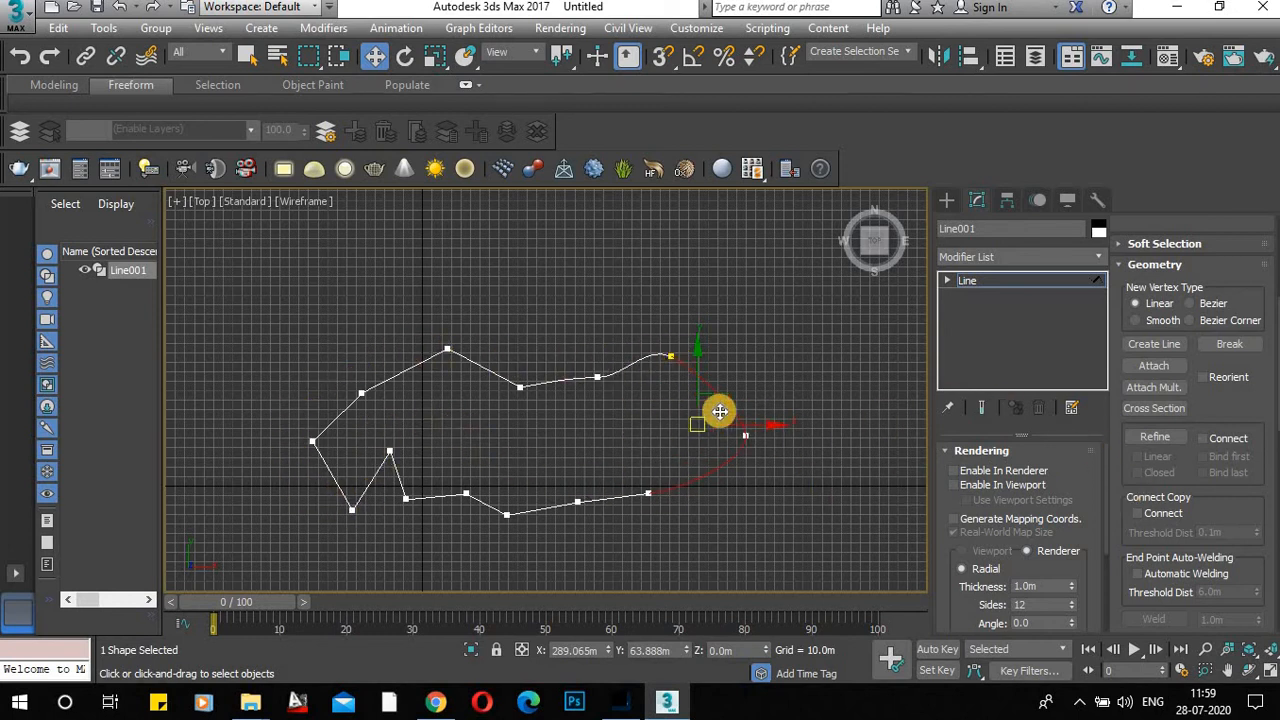
Detach the two selected curved segments as a separate shape named Shape2.
scroll(1185, 555, "down", 8)
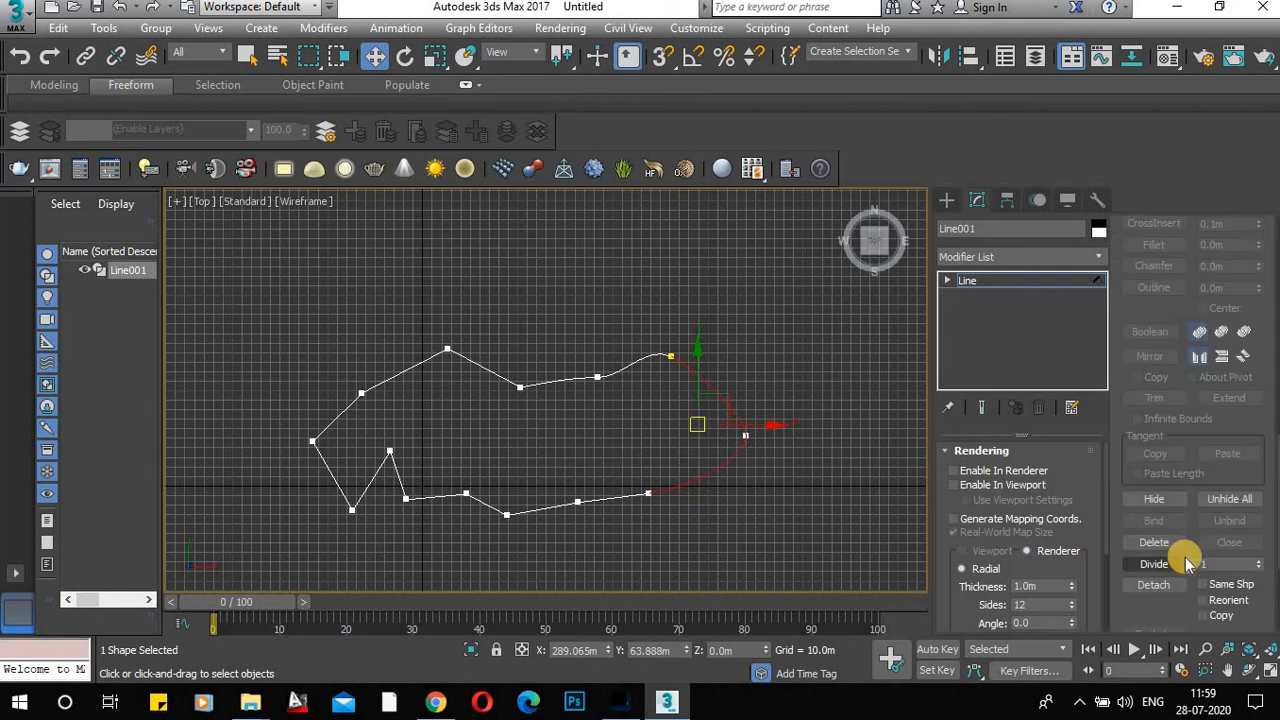
scroll(1188, 535, "down", 3)
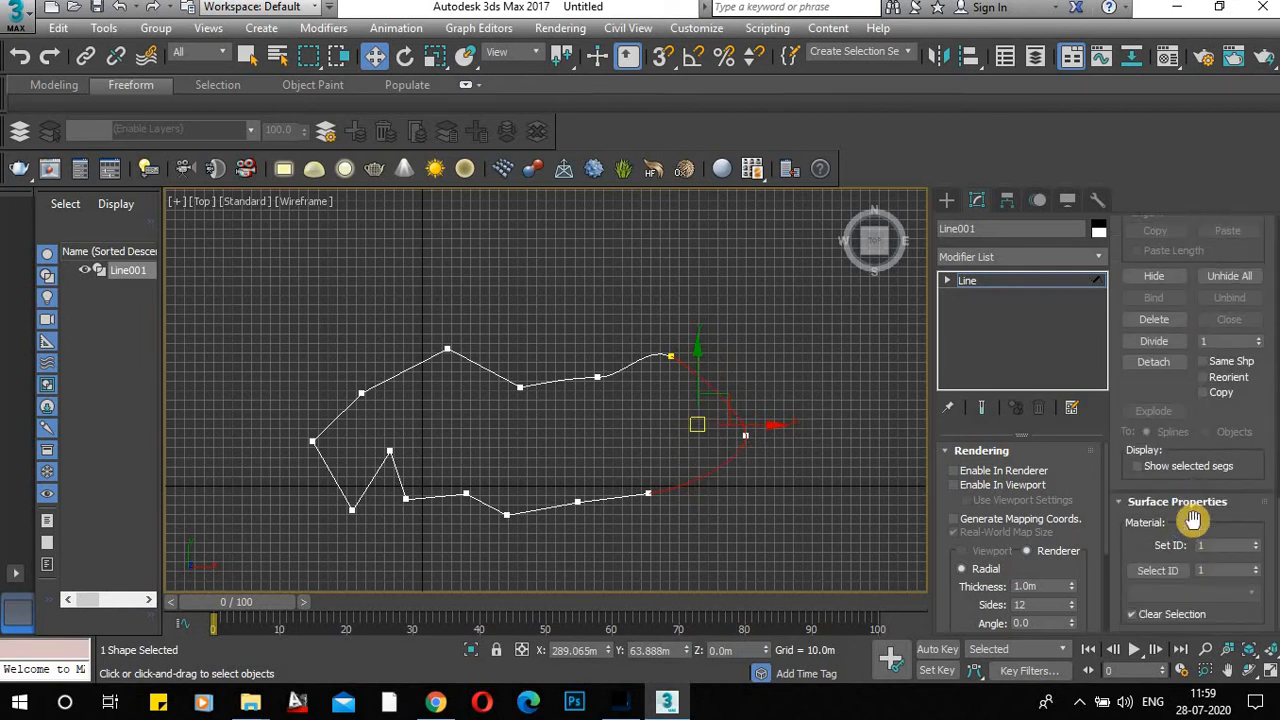
left_click(1155, 361)
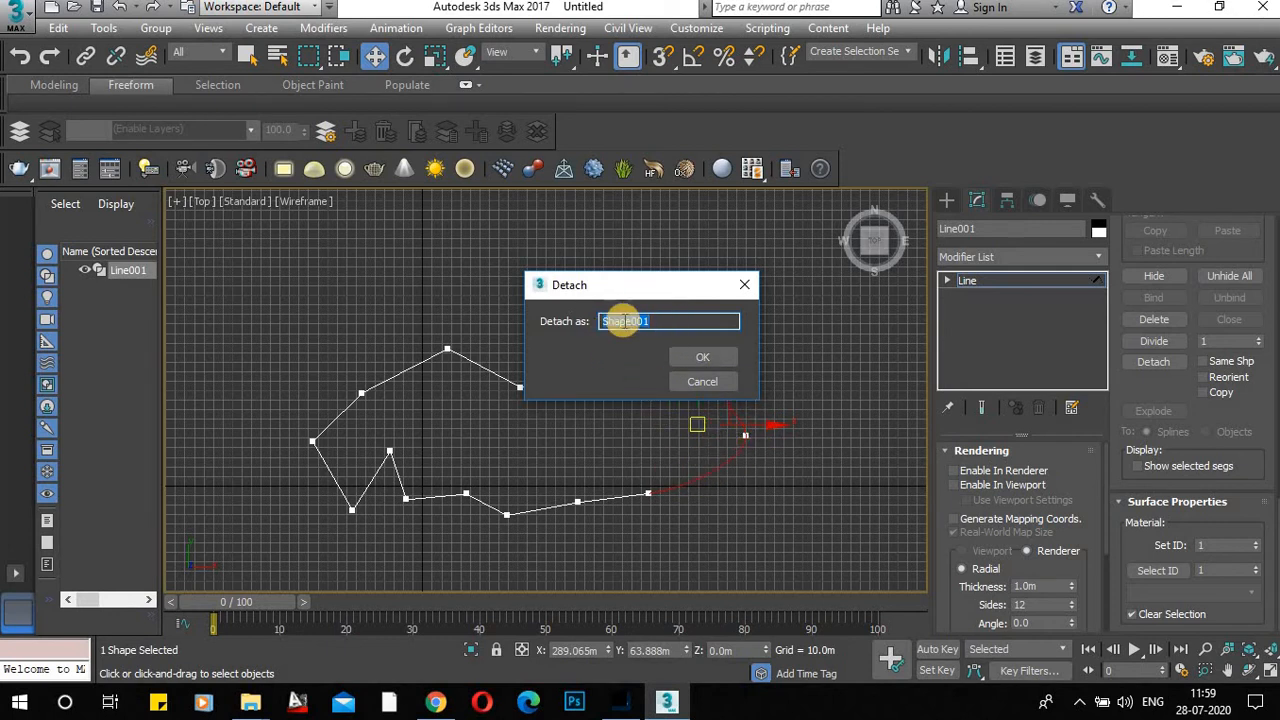
left_click(659, 321)
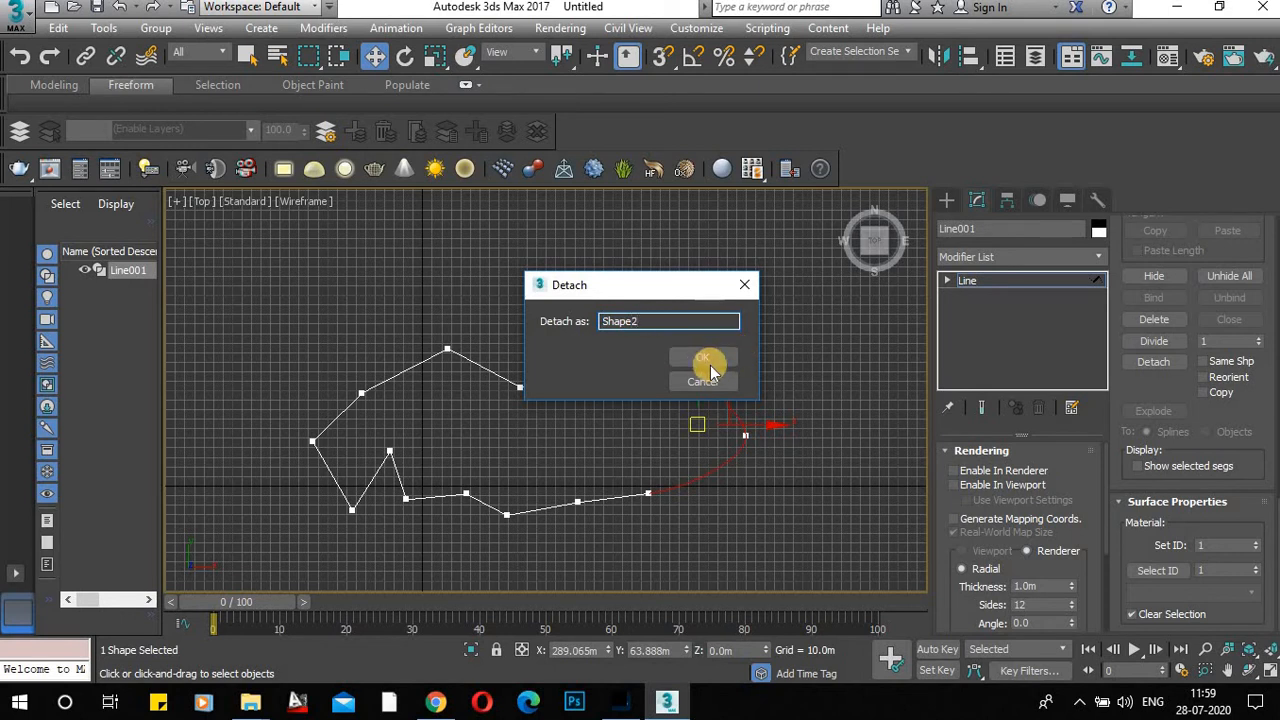
left_click(706, 358)
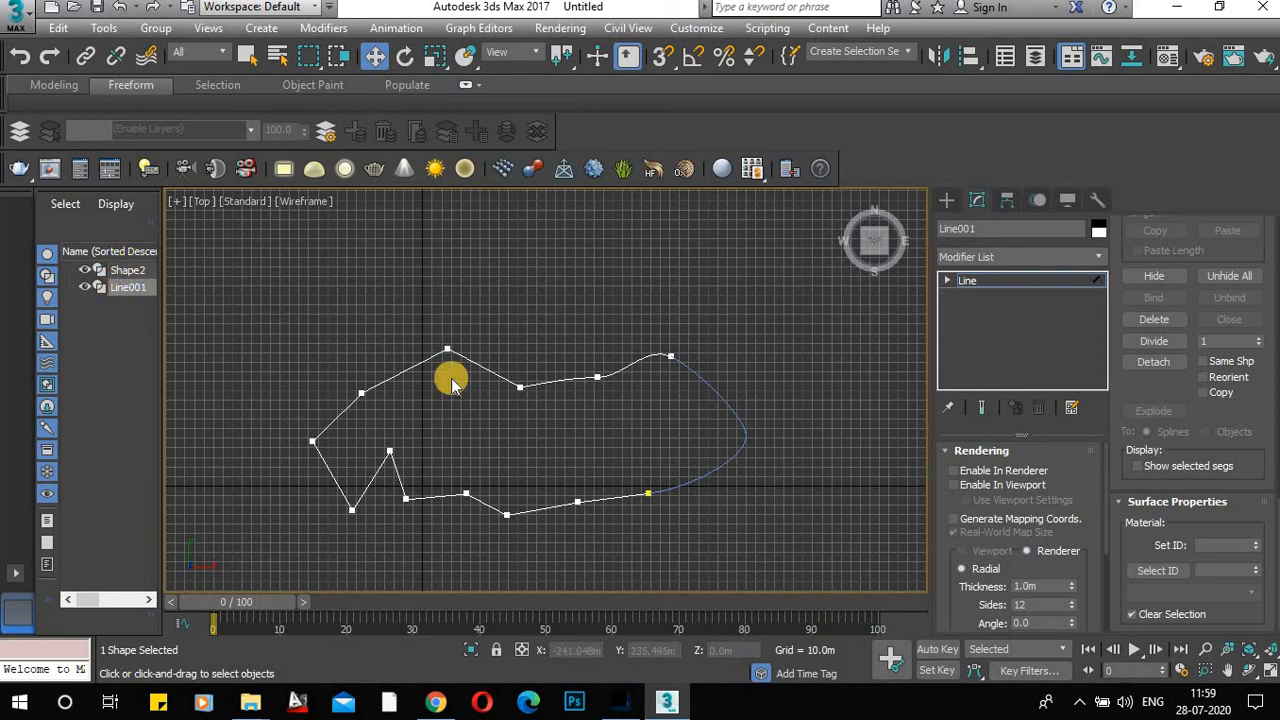
Leave segment level and move the Line001 outline about 114 m and the detached Shape2 curve about 15 m in the negative X direction.
scroll(812, 378, "up", 3)
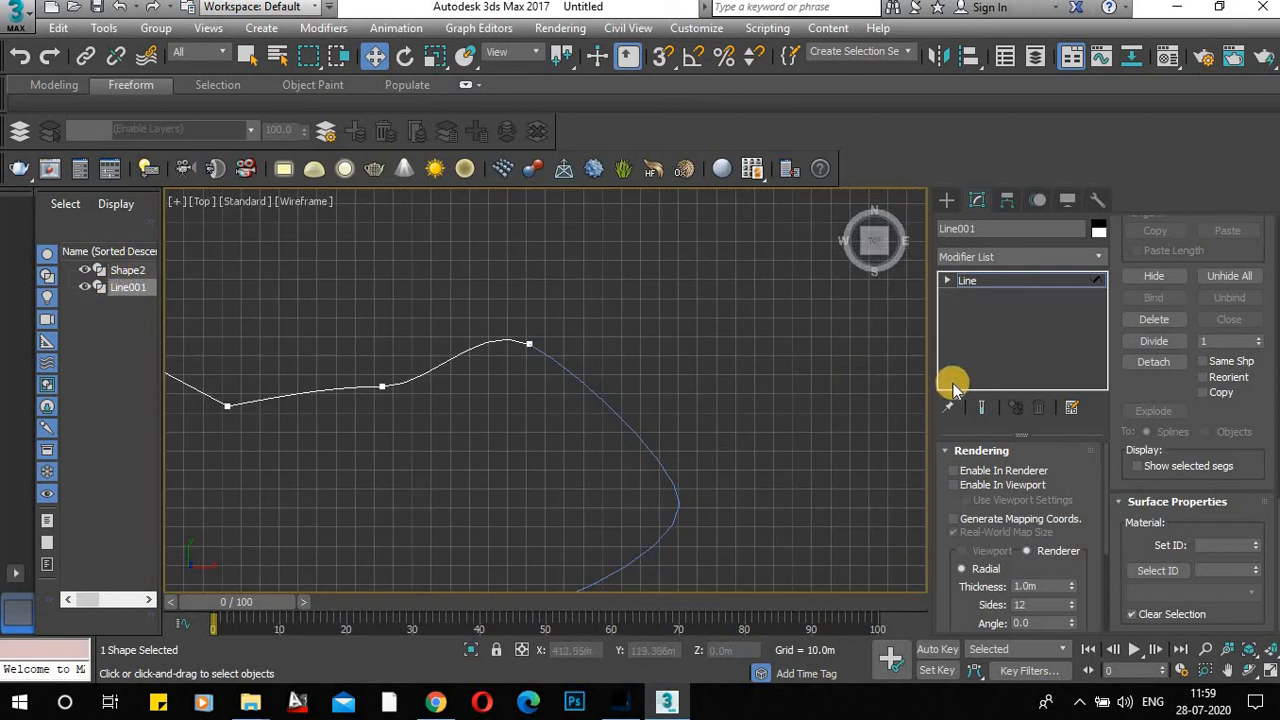
scroll(812, 378, "down", 5)
scroll(1196, 349, "up", 5)
scroll(1146, 332, "up", 10)
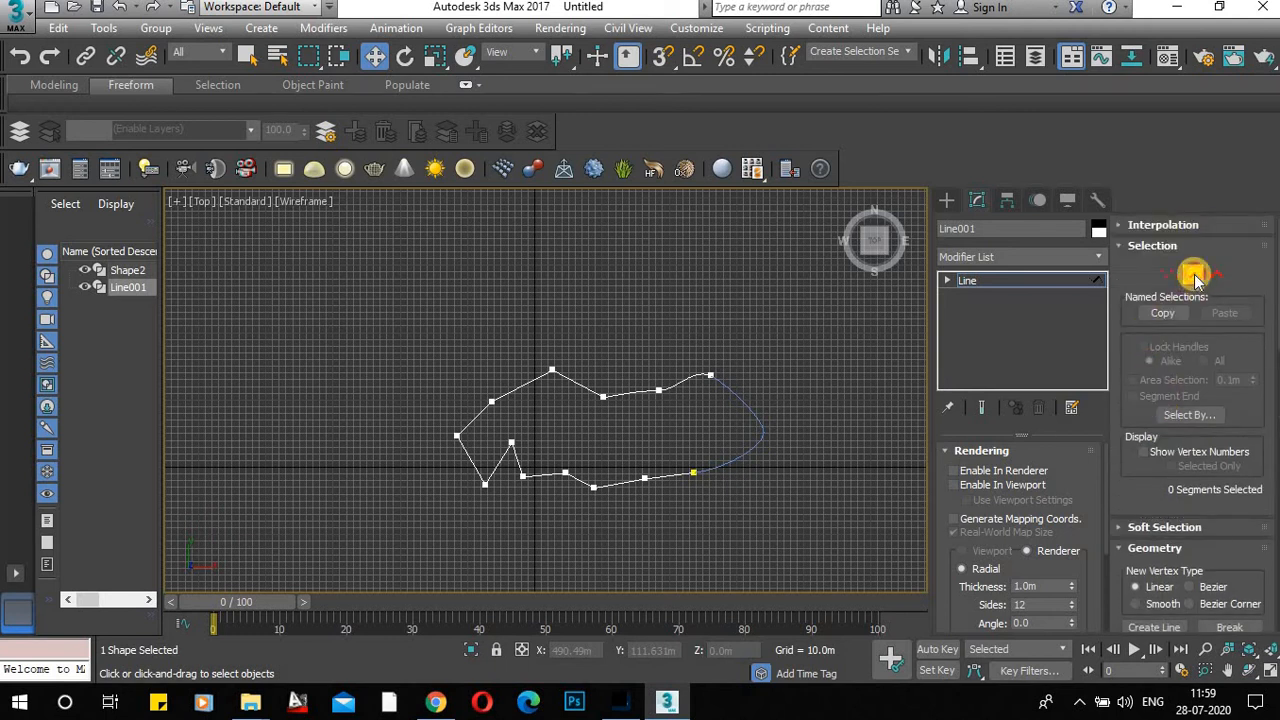
left_click(1195, 276)
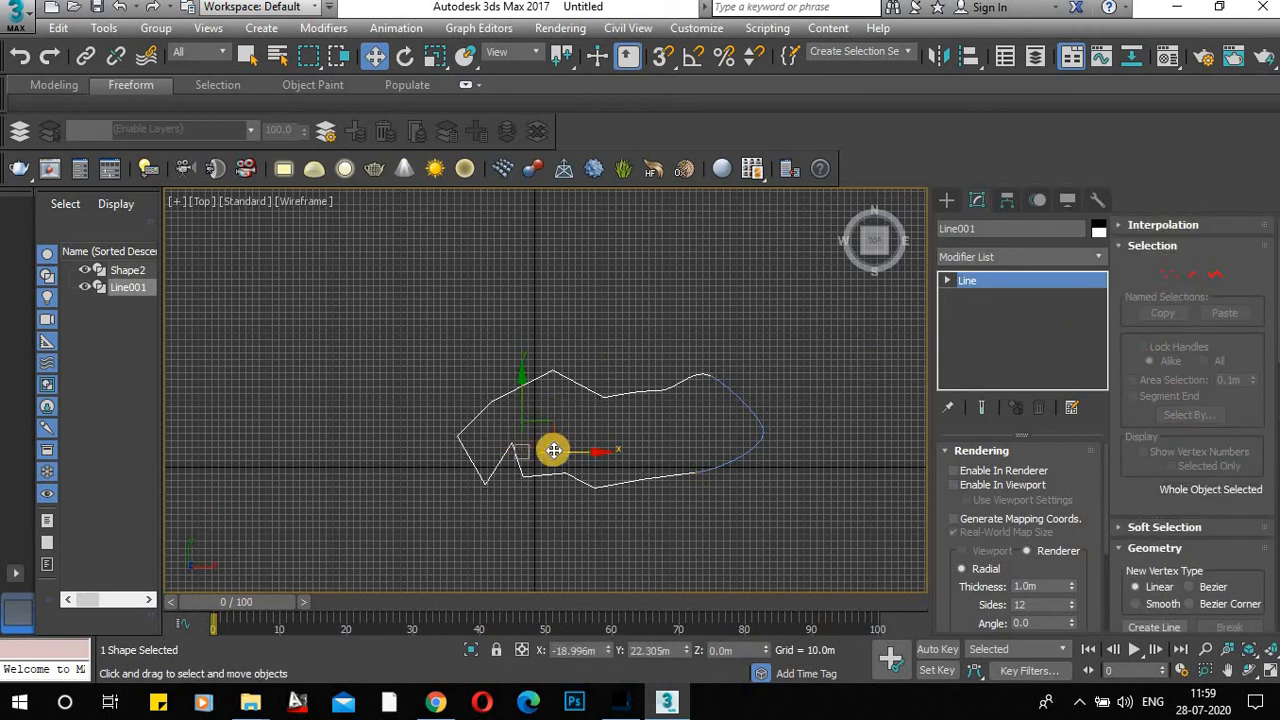
left_click_drag(540, 450, 468, 450)
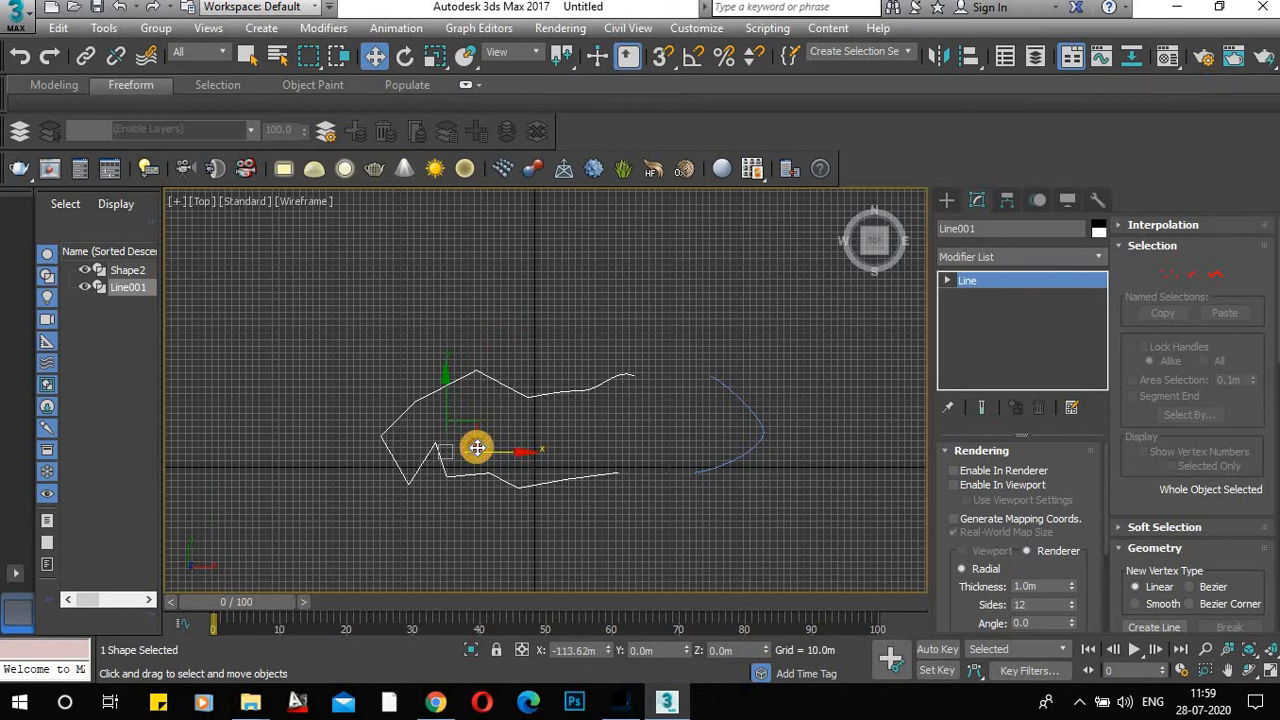
left_click(758, 422)
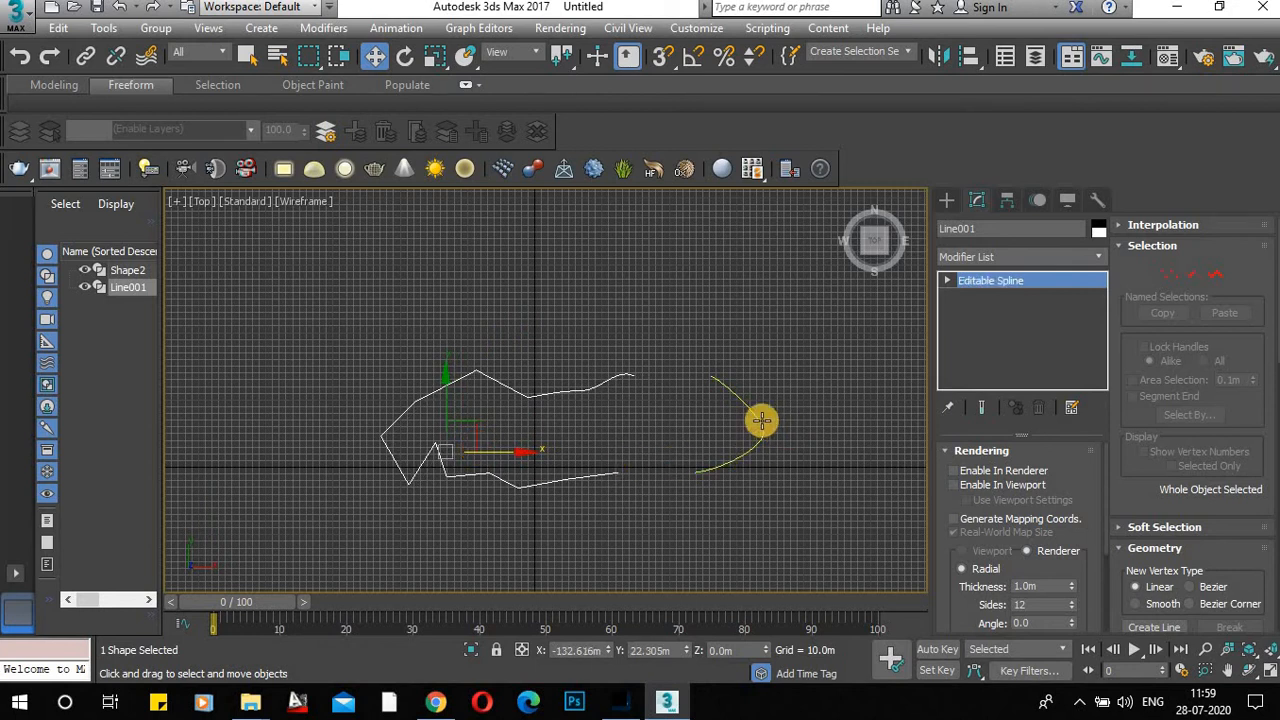
mouse_move(575, 452)
left_mouse_down()
mouse_move(623, 454)
mouse_move(524, 465)
mouse_move(573, 463)
left_mouse_up()
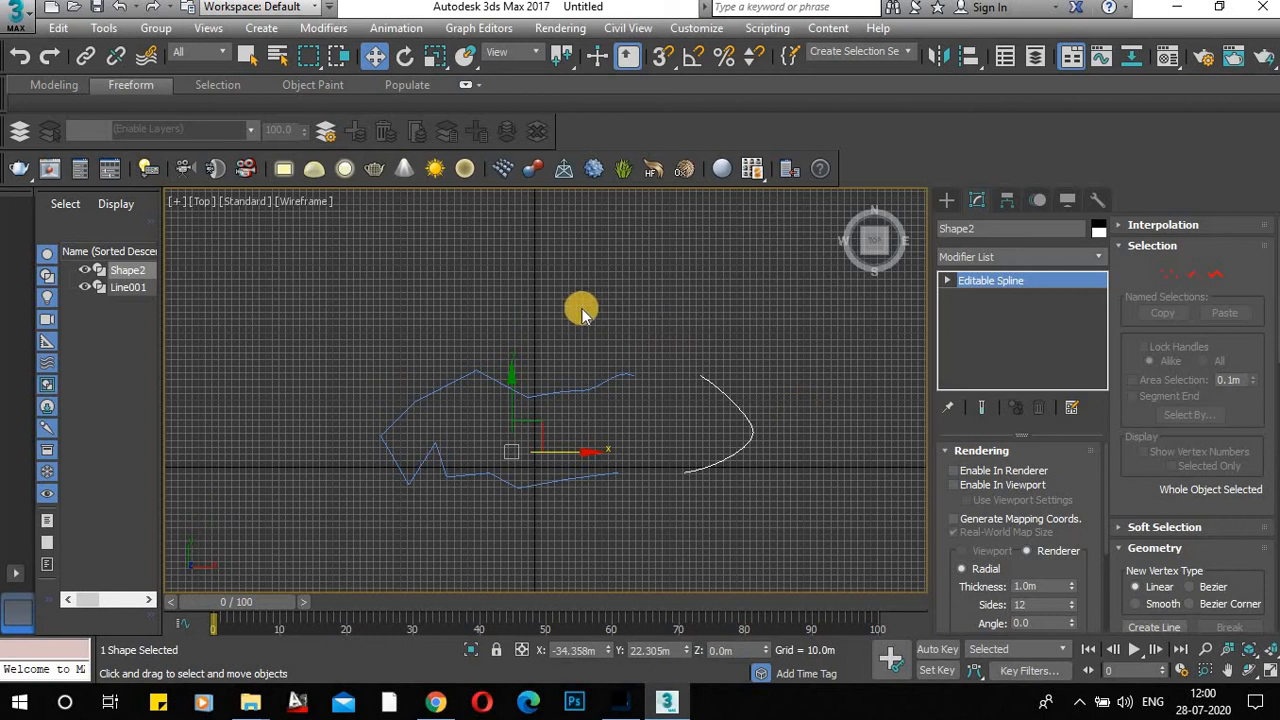
Examine the open ends of the outline and the gap between it and the detached curve.
scroll(672, 462, "up", 3)
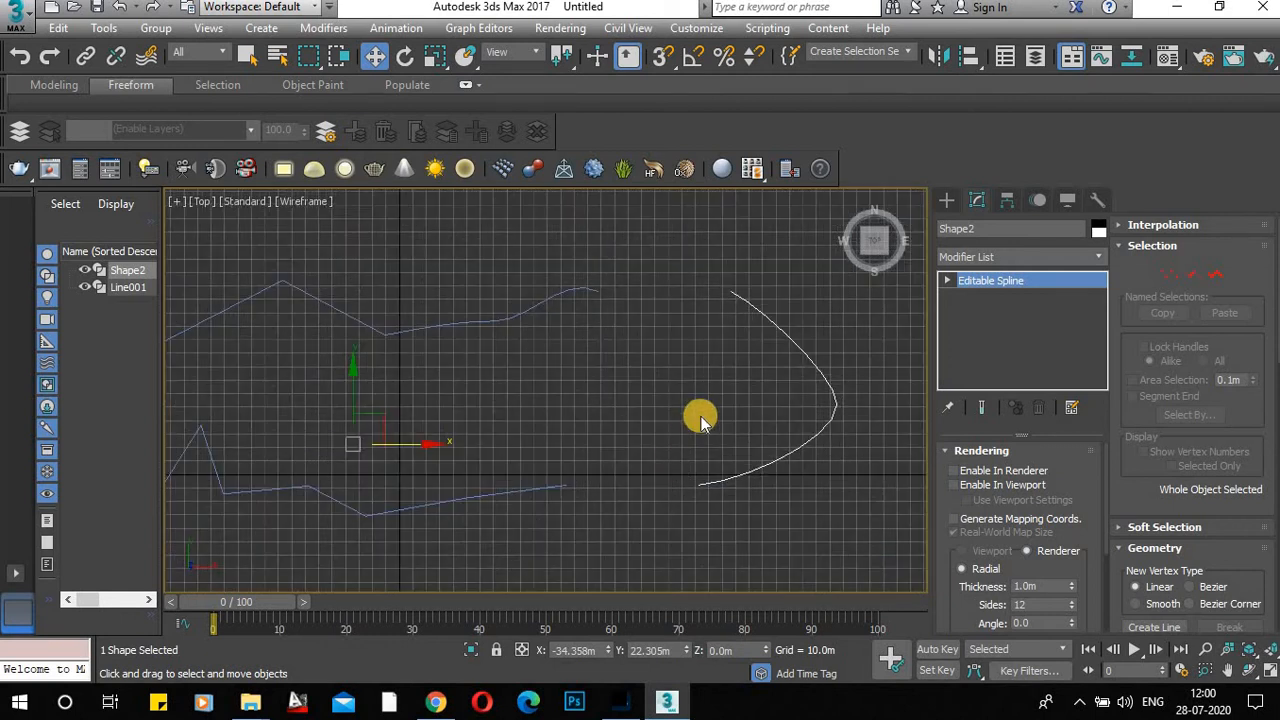
scroll(697, 420, "down", 2)
scroll(520, 474, "up", 5)
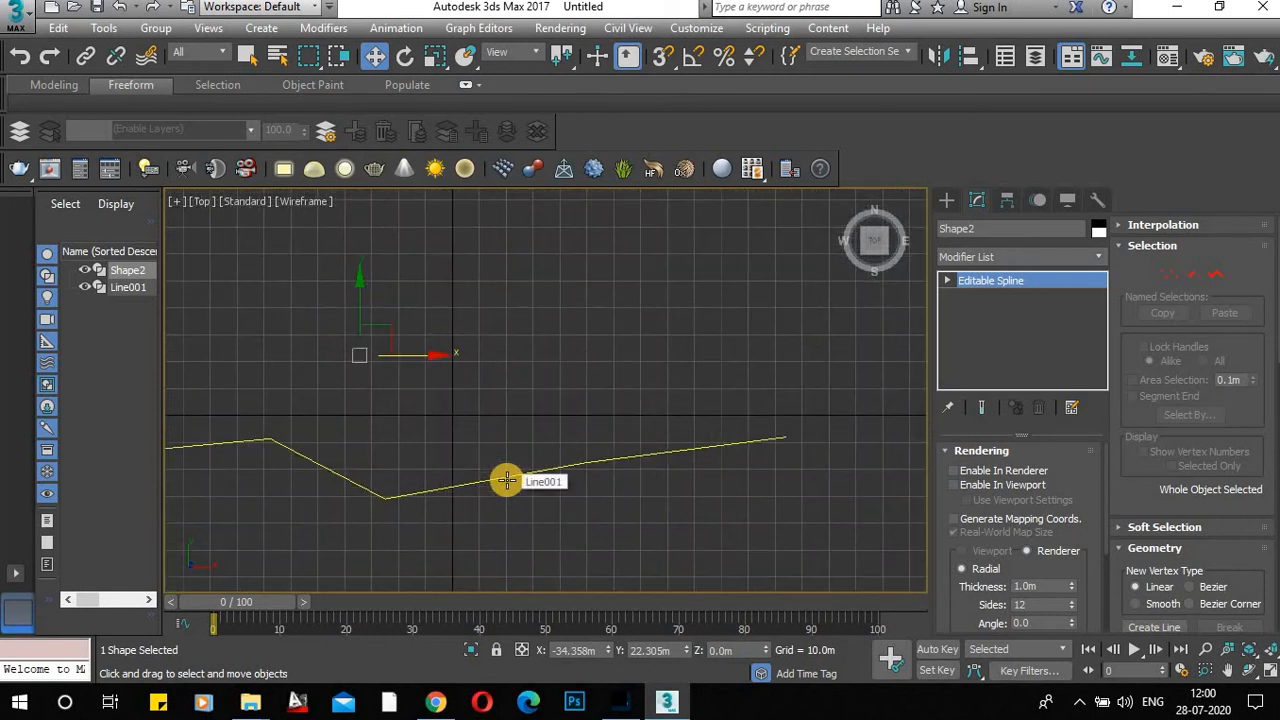
scroll(511, 466, "down", 3)
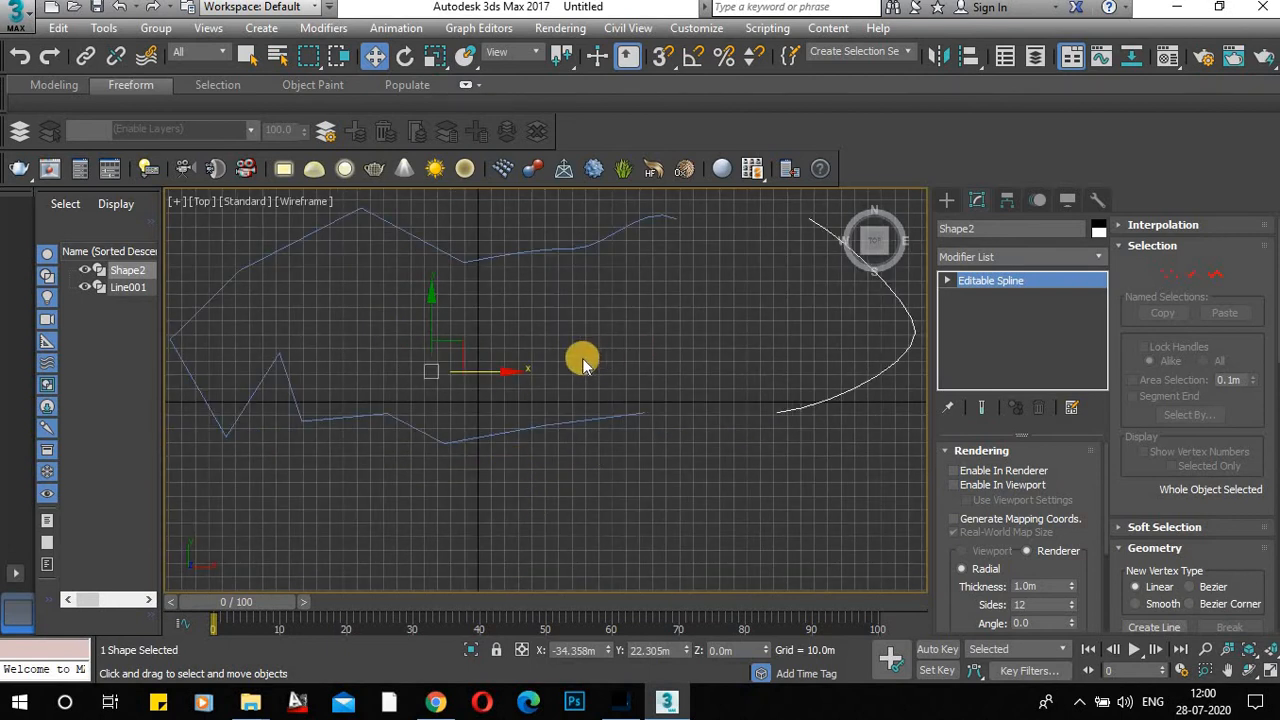
scroll(580, 360, "down", 3)
middle_click_drag(640, 401, 550, 471)
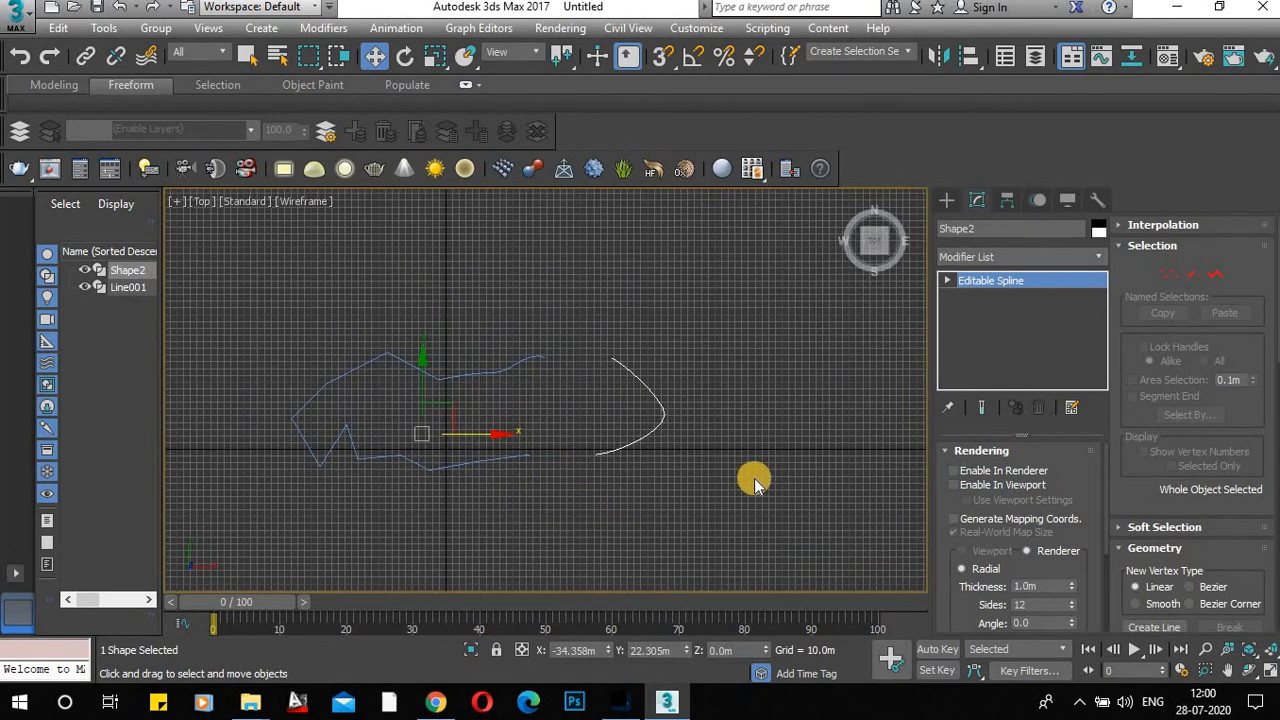
scroll(754, 480, "up", 2)
middle_click_drag(501, 384, 590, 382)
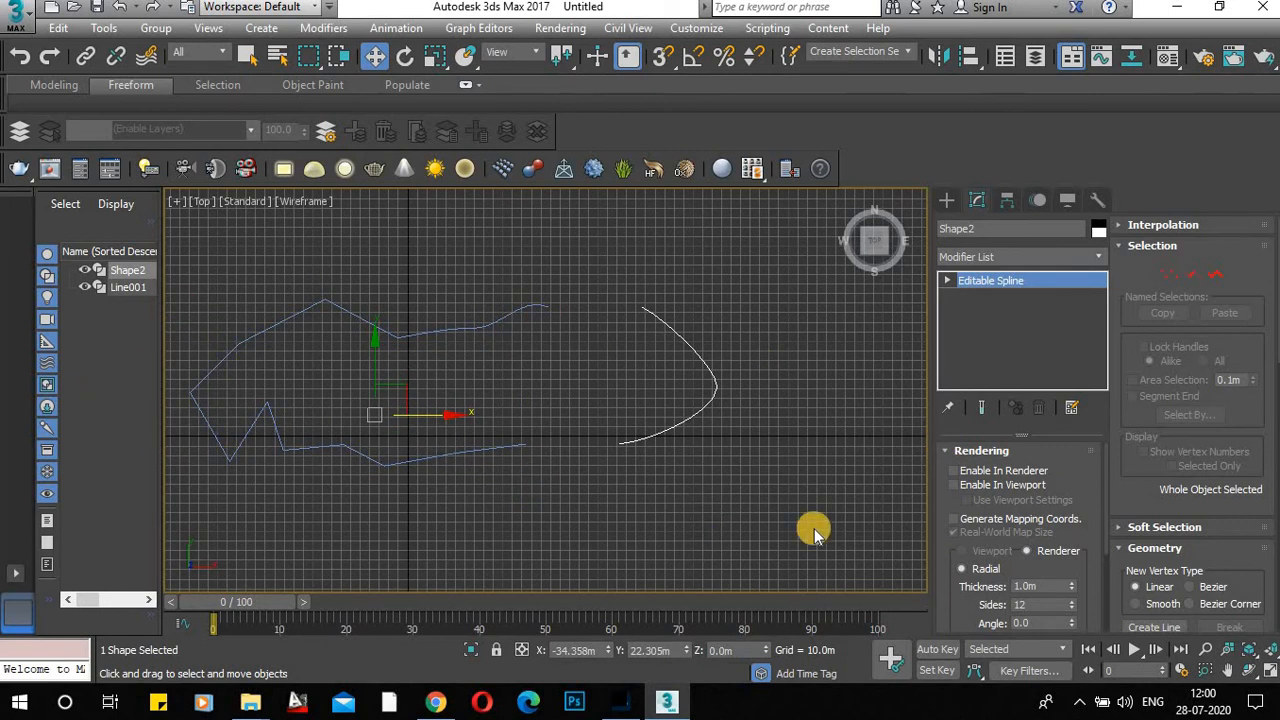
Enable Shape2 in the renderer and in the viewport, and inspect its thickness in a maximized Perspective view.
left_click(952, 471)
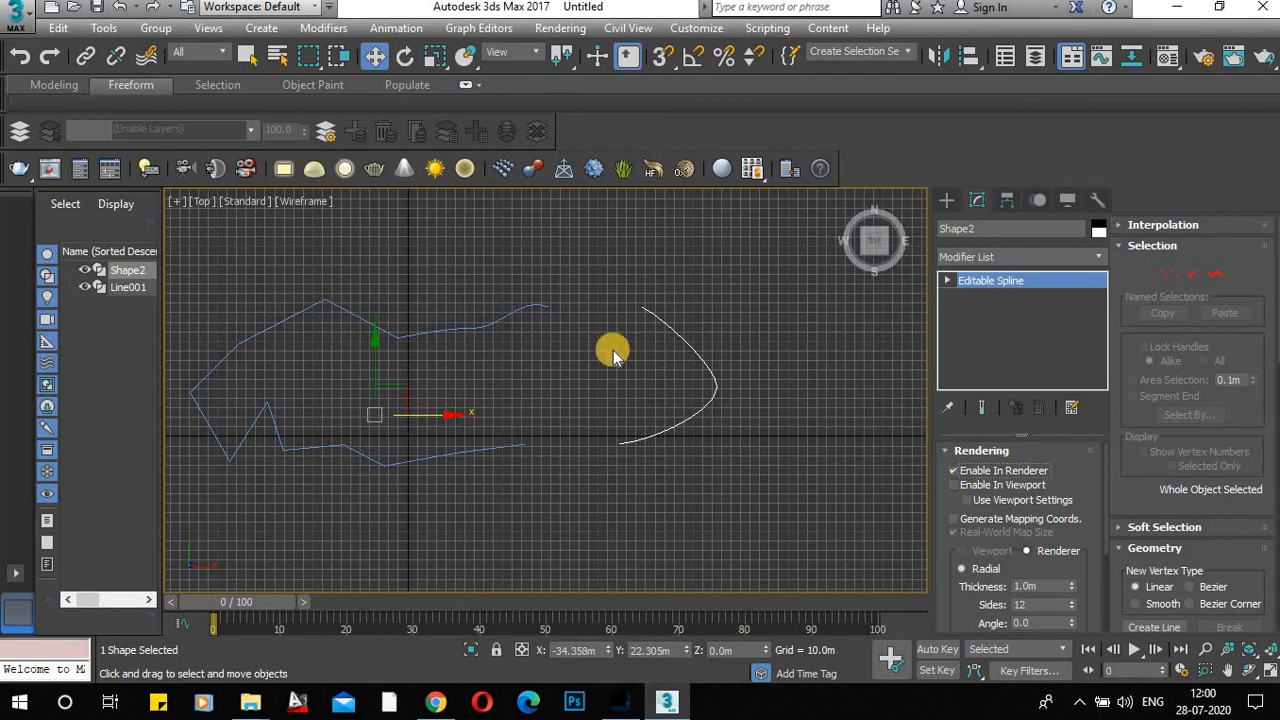
left_click(954, 486)
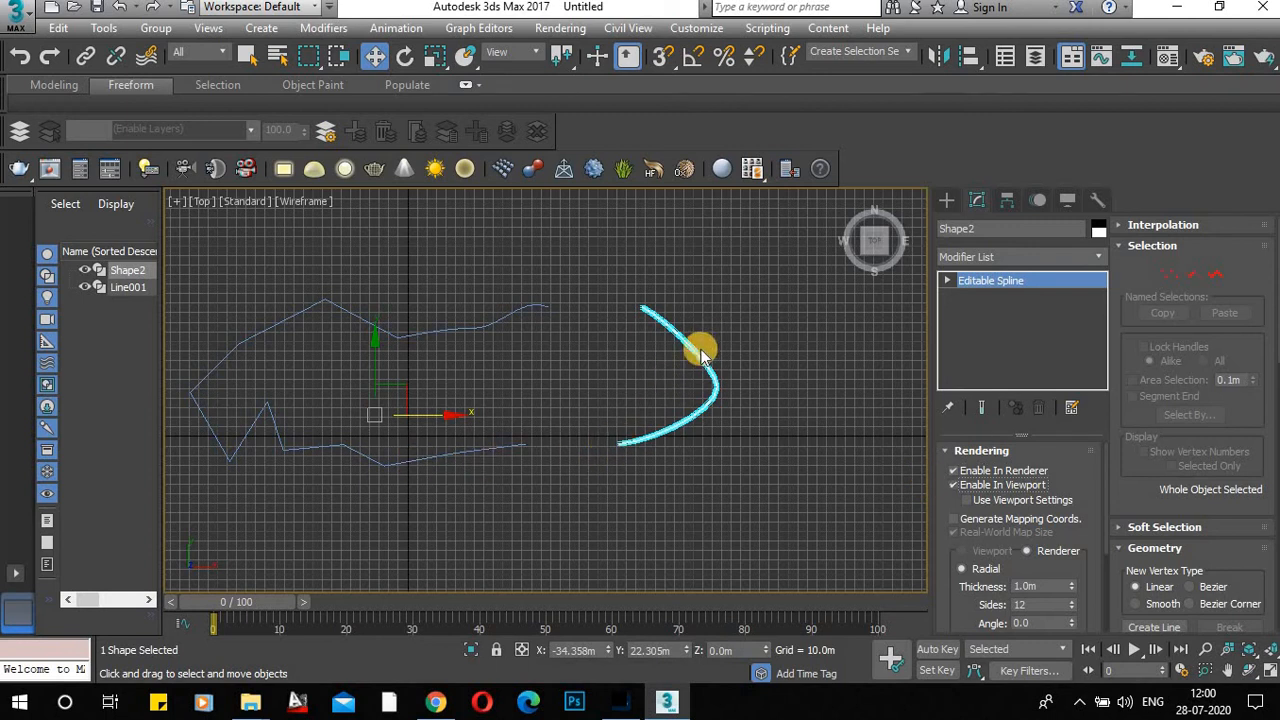
scroll(703, 355, "up", 5)
key("alt+w")
middle_click(762, 468)
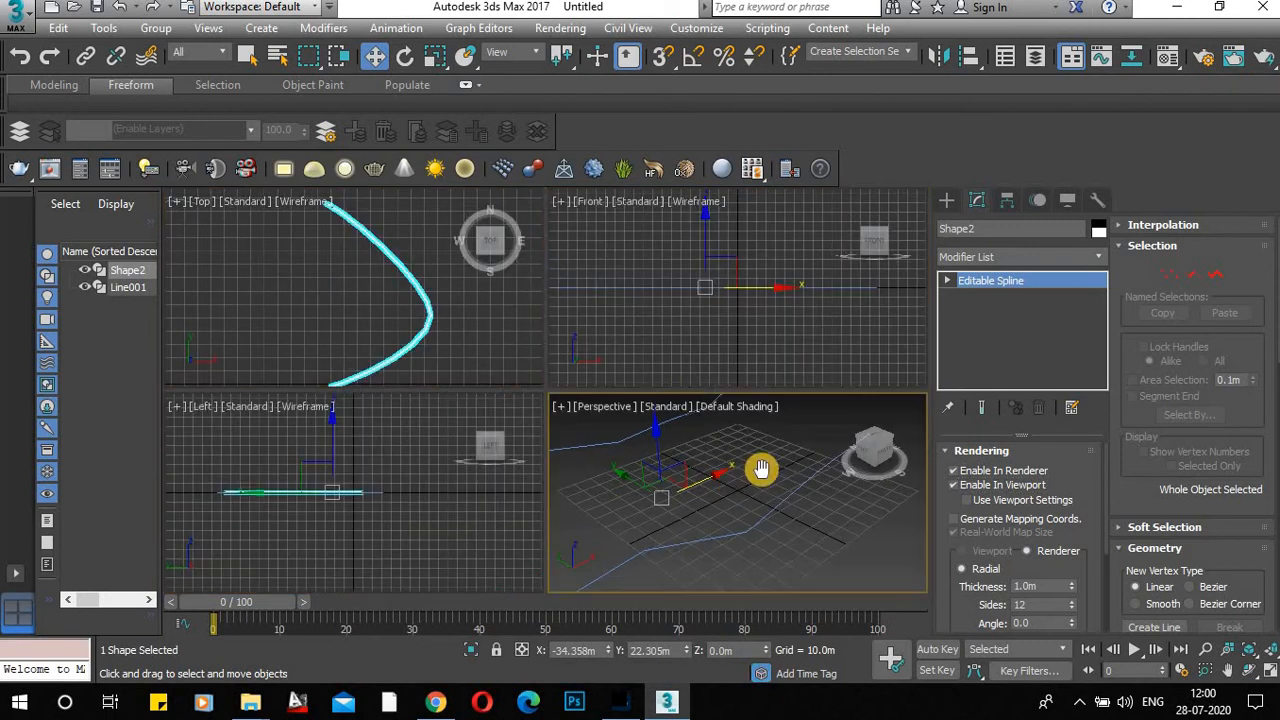
scroll(746, 479, "down", 5)
middle_click_drag(791, 472, 757, 509)
scroll(764, 490, "up", 5)
key("alt+w")
scroll(629, 363, "up", 5)
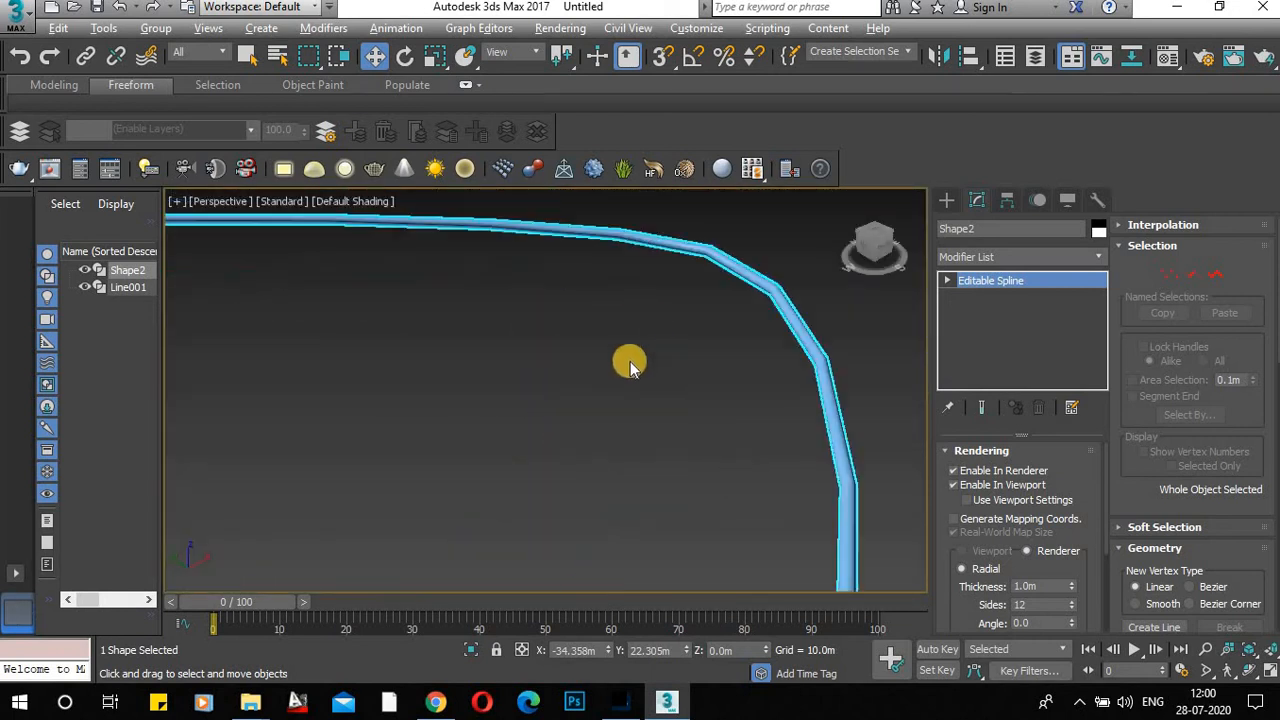
scroll(676, 343, "down", 3)
scroll(668, 343, "down", 3)
scroll(690, 390, "up", 2)
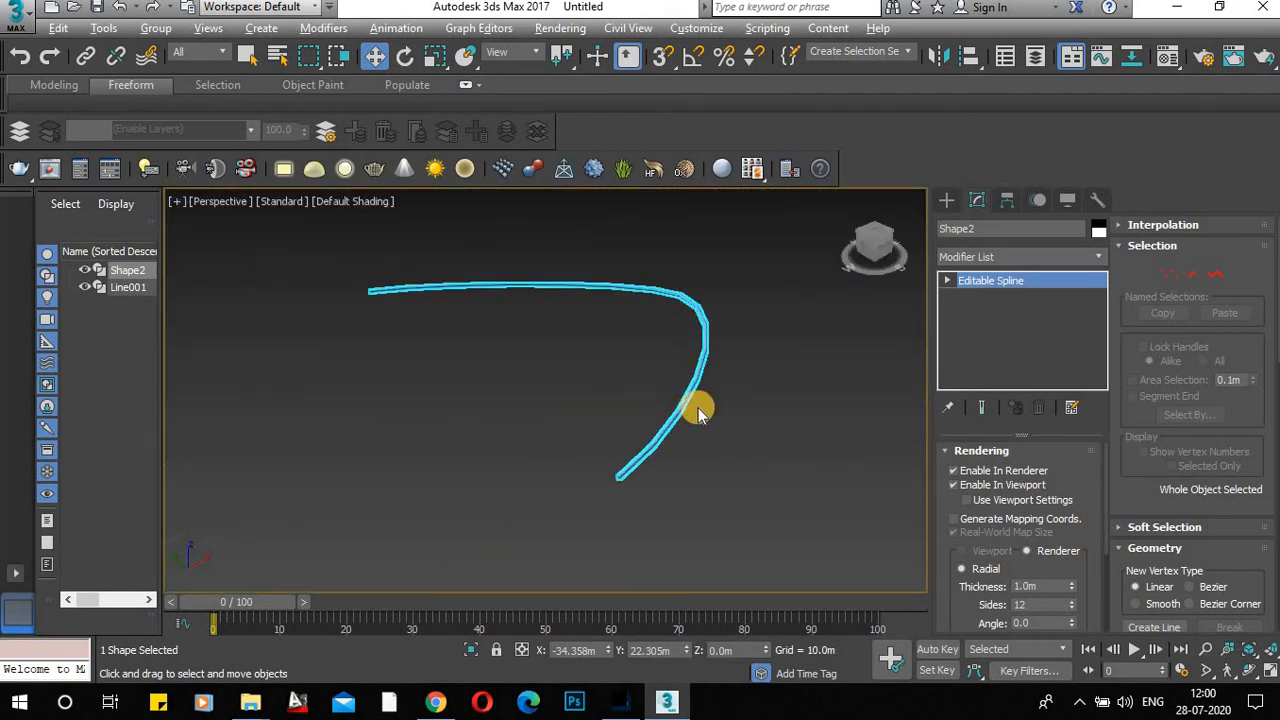
Set Shape2's radial rendering to a thickness of about 4.73 m, 3 sides and an angle of about 44.41.
scroll(1060, 555, "down", 2)
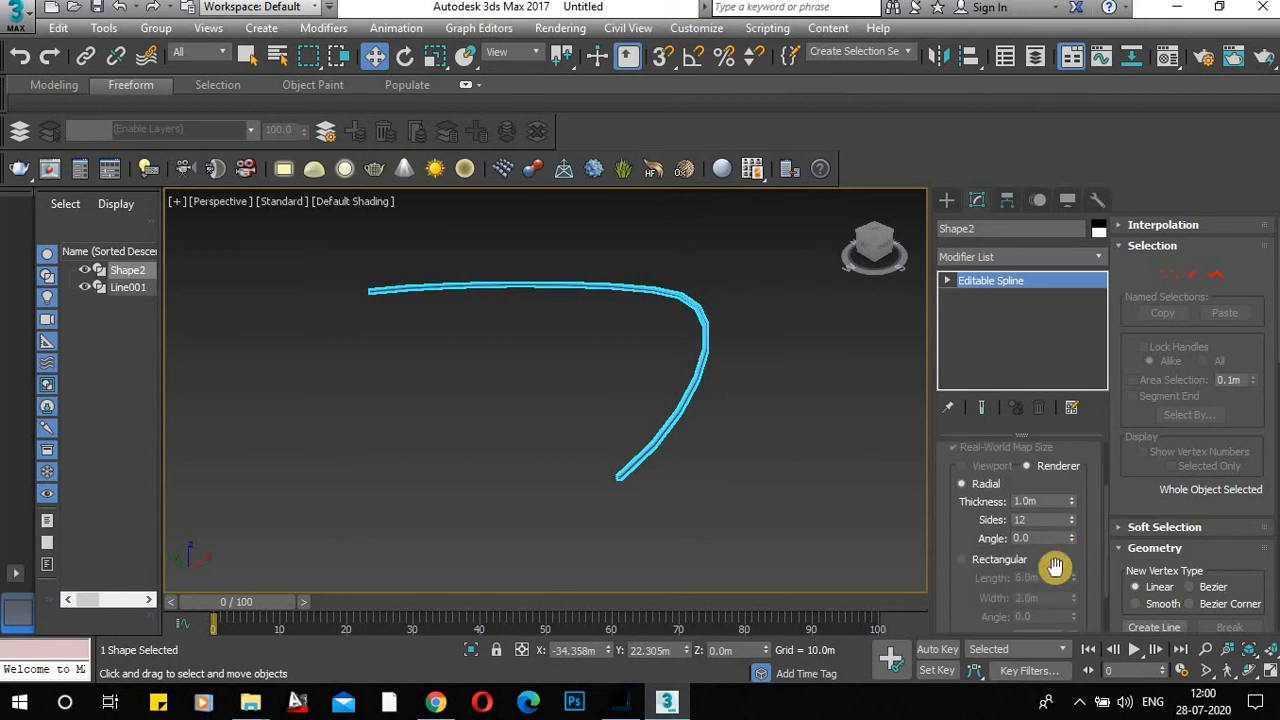
left_click_drag(1072, 500, 1035, 400)
double_click(1028, 519)
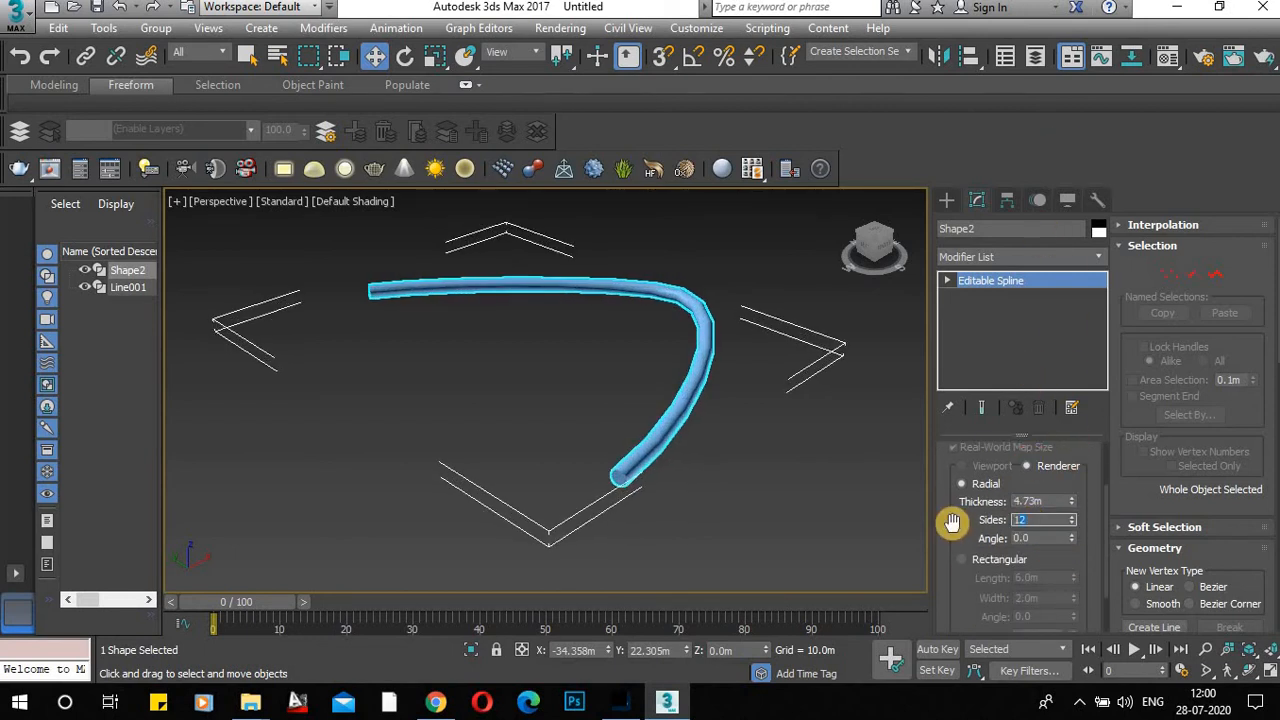
type("3")
key("Return")
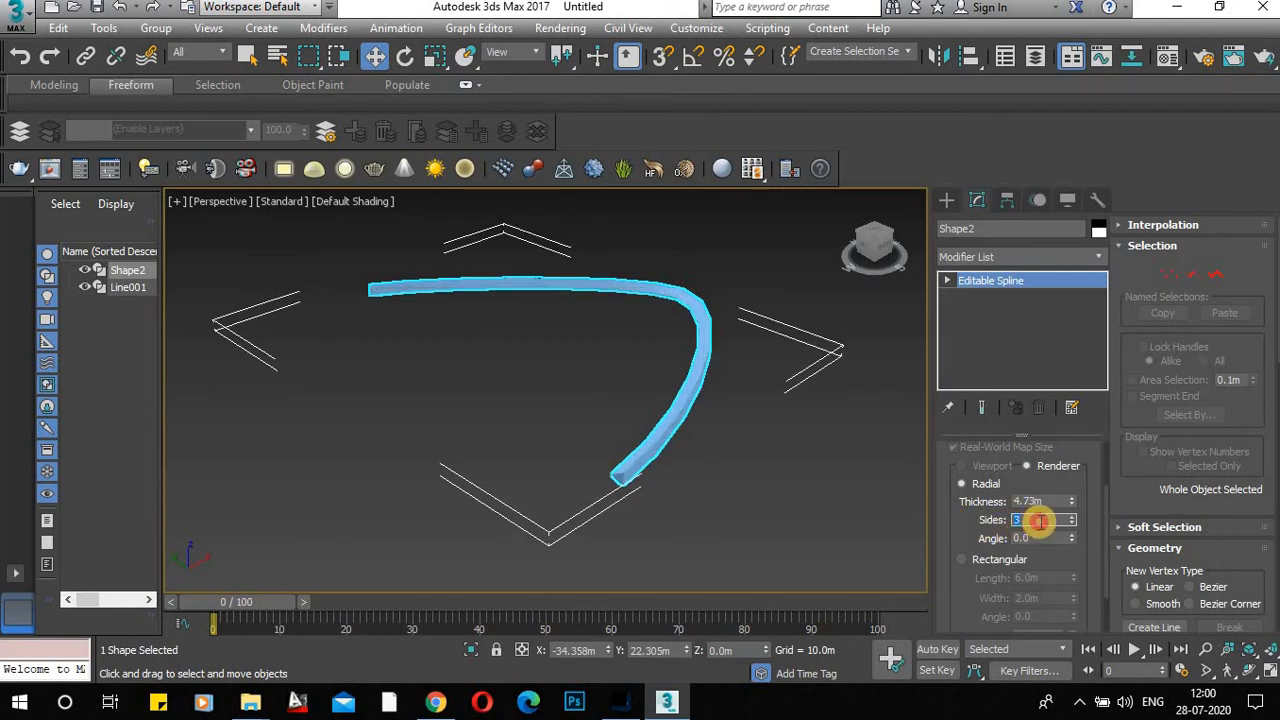
left_click(1073, 540)
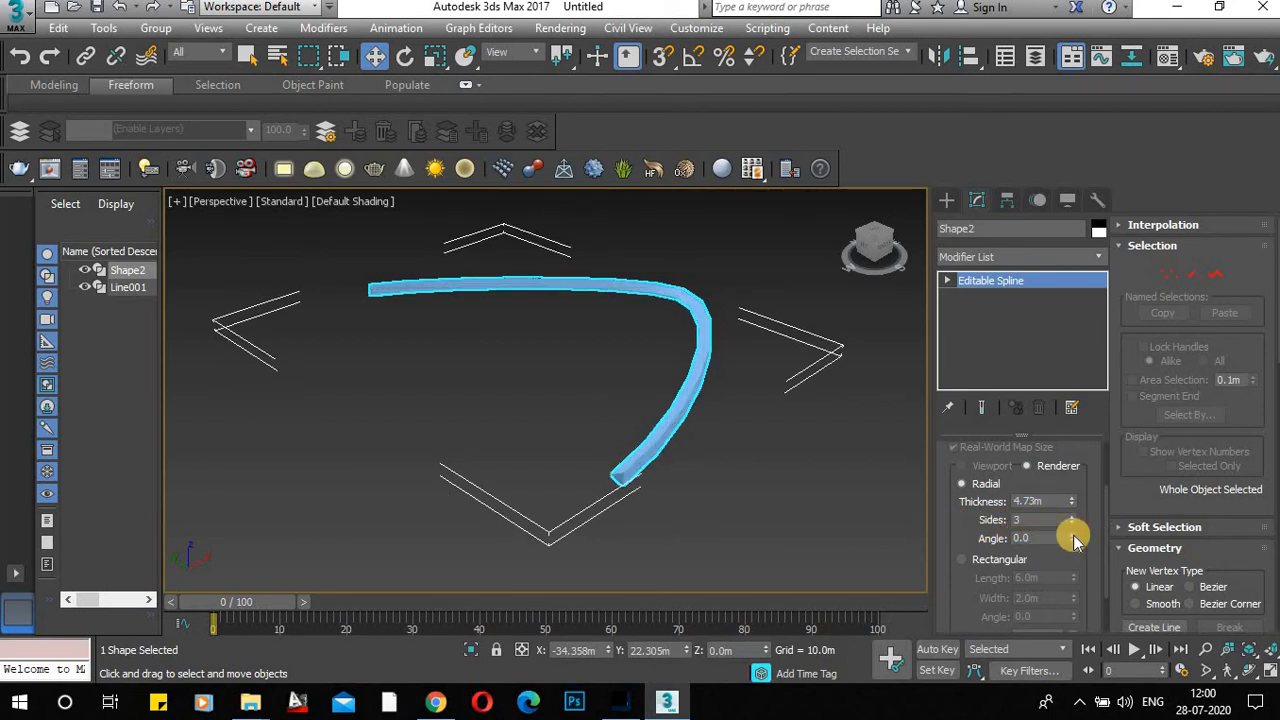
left_click_drag(1073, 540, 1036, 657)
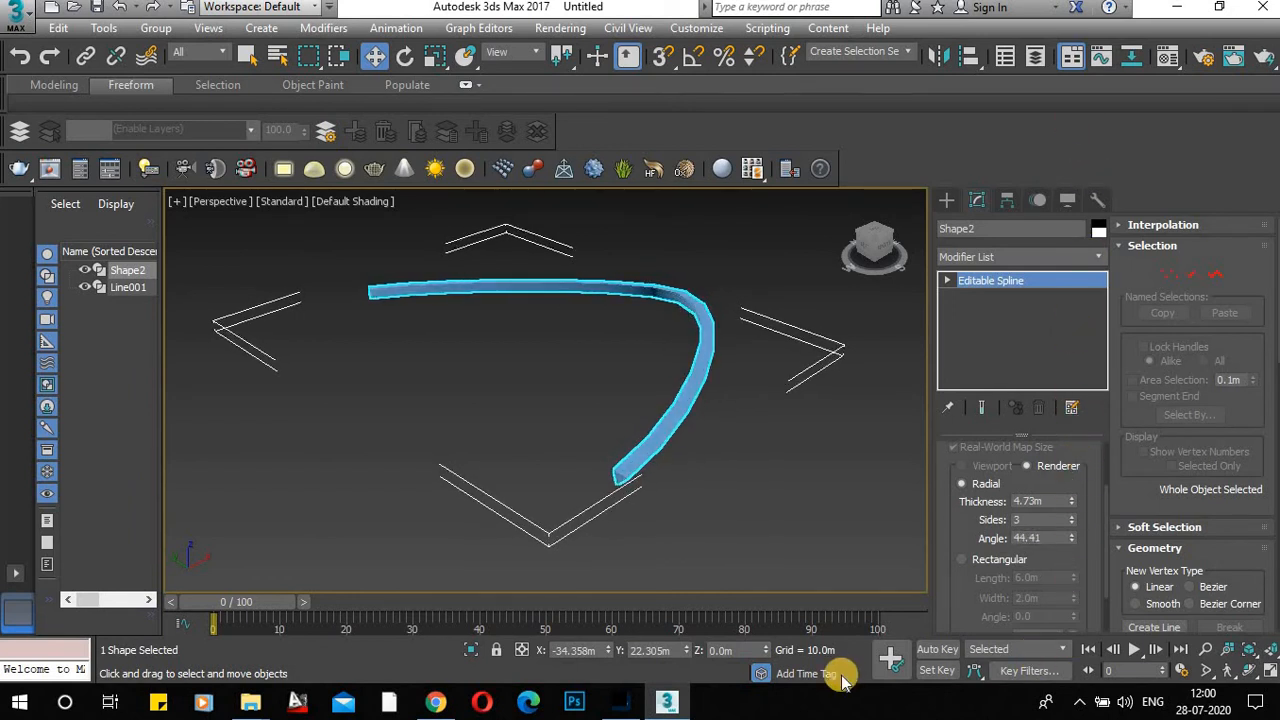
Switch Shape2's rendering to Rectangular with a length of about 6.18 m, width of about 6.3 m and angle of 2.0.
scroll(966, 512, "down", 2)
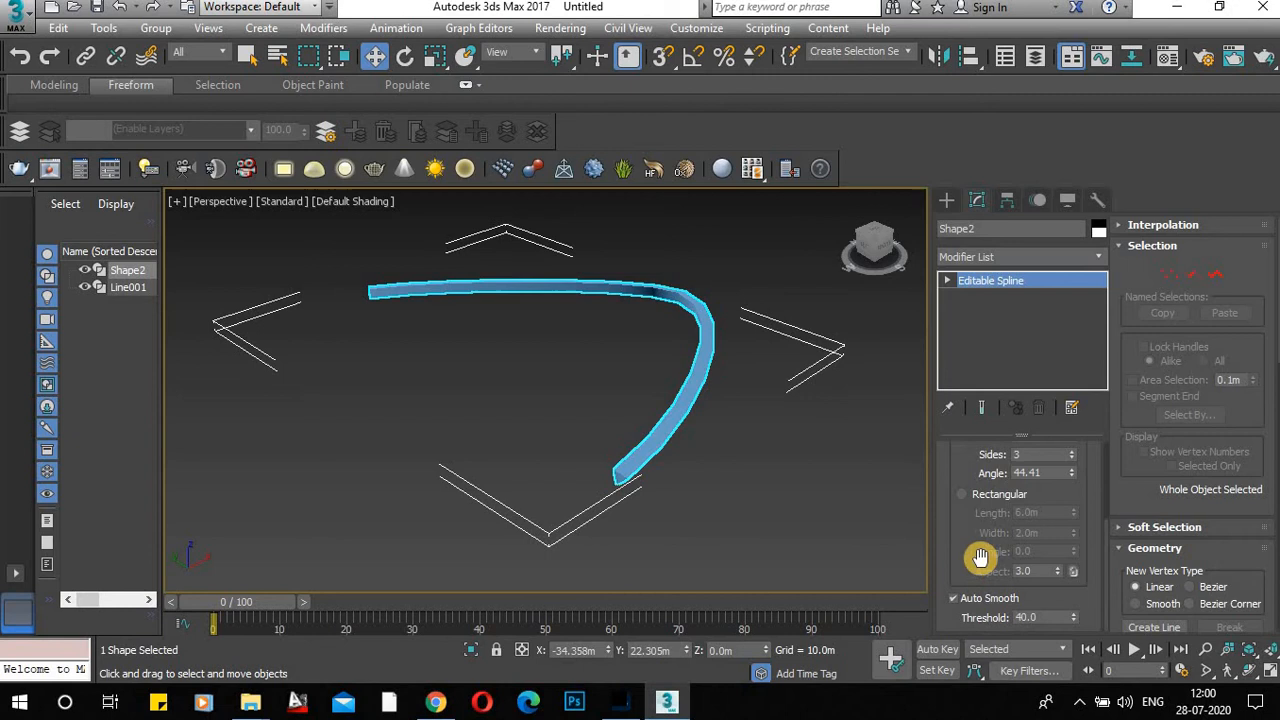
left_click(960, 494)
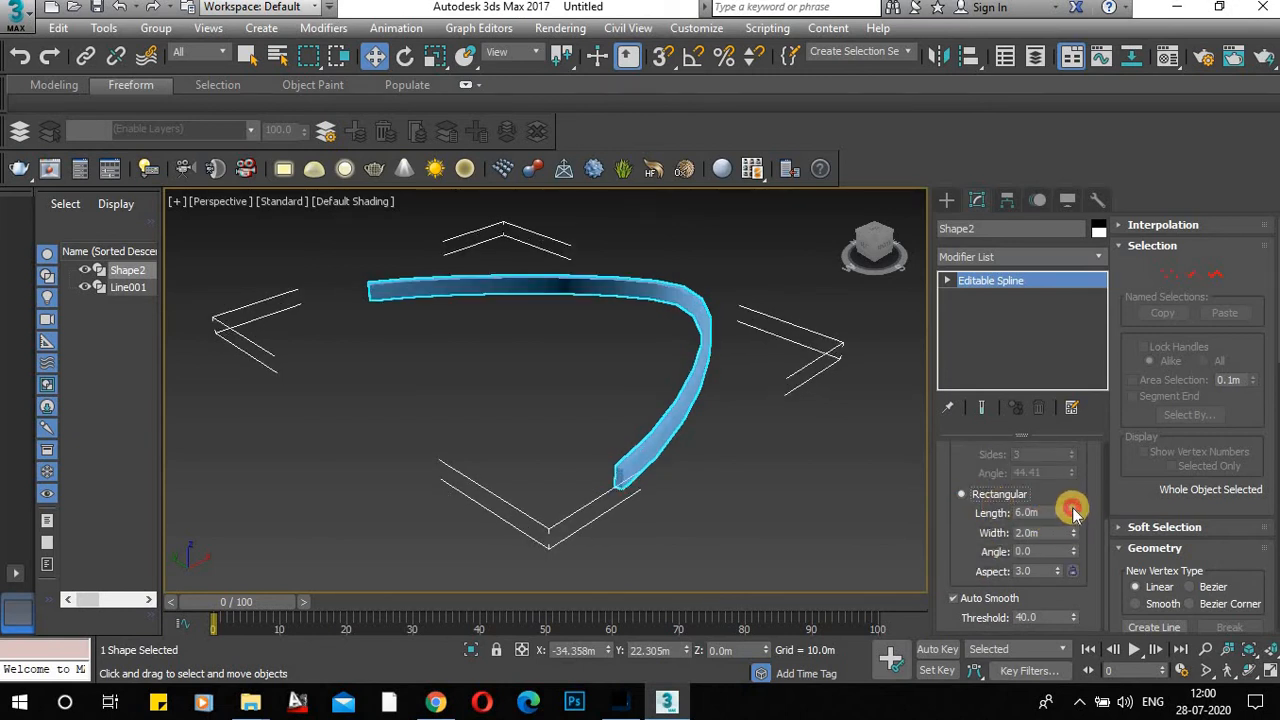
left_click_drag(1073, 512, 1070, 329)
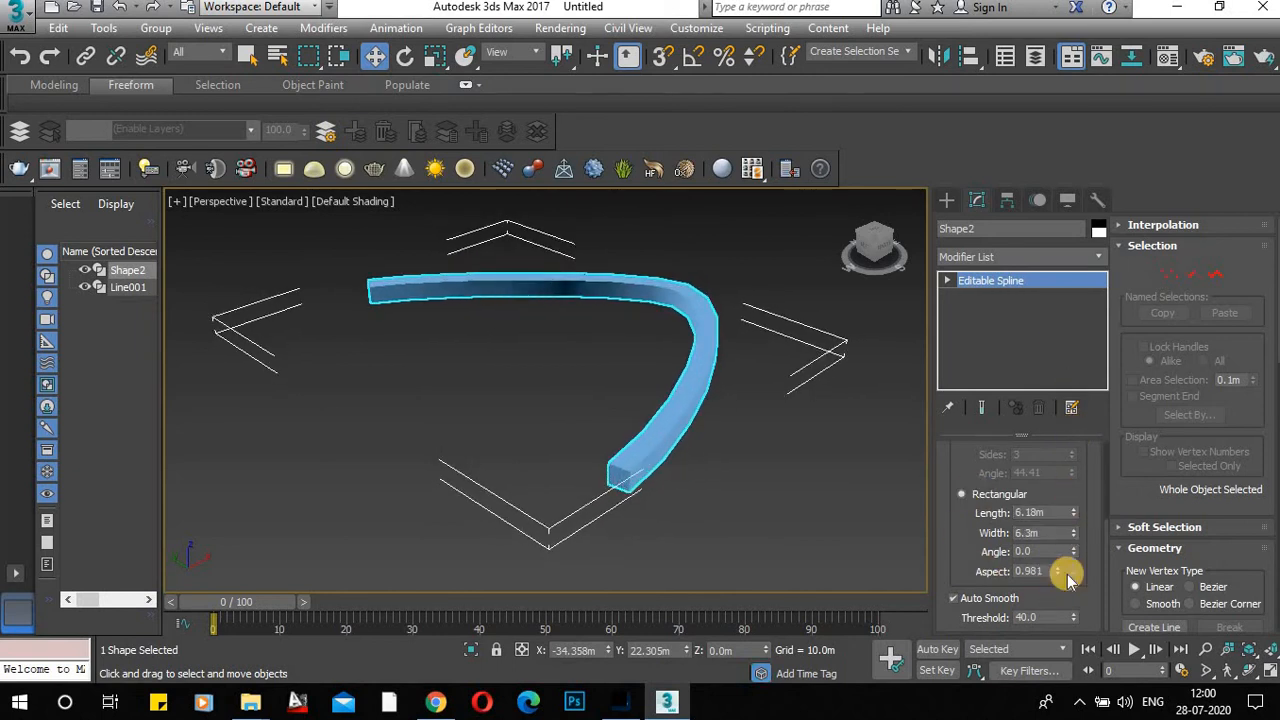
left_click_drag(1074, 553, 1051, 360)
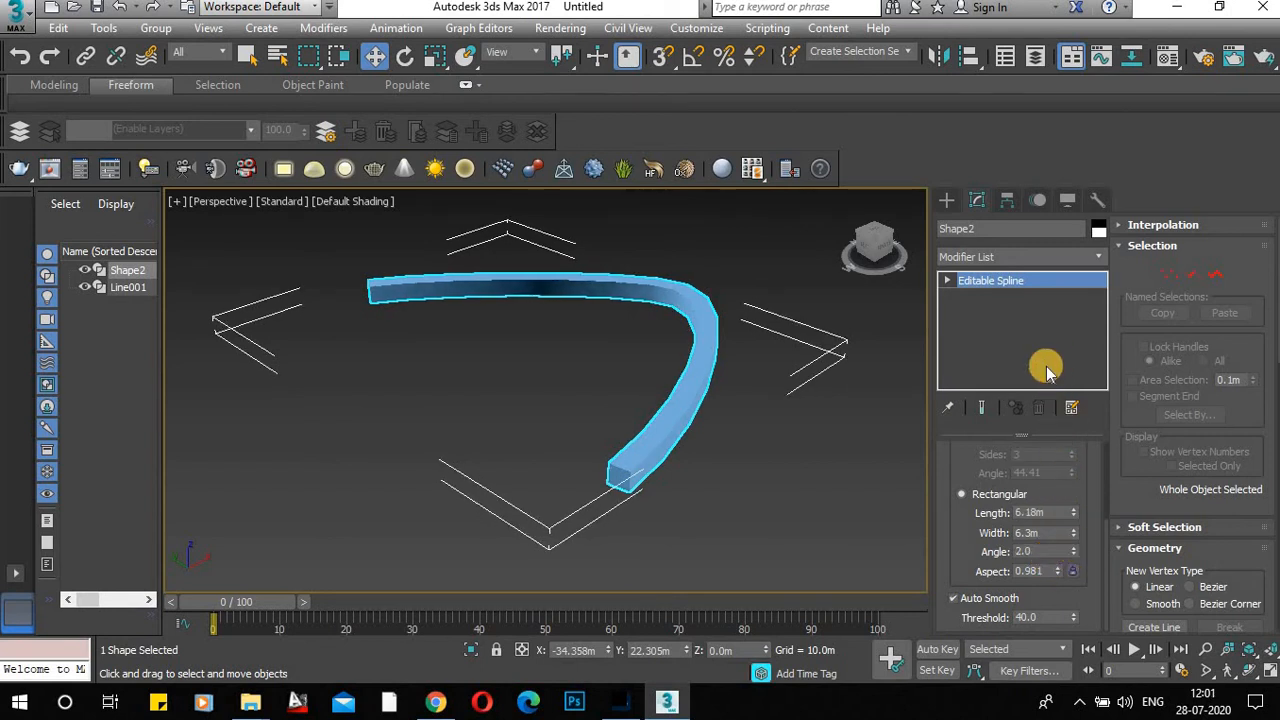
Turn off Enable In Viewport and Enable In Renderer for Shape2, and check the plain curve in the Perspective view.
scroll(1007, 517, "up", 5)
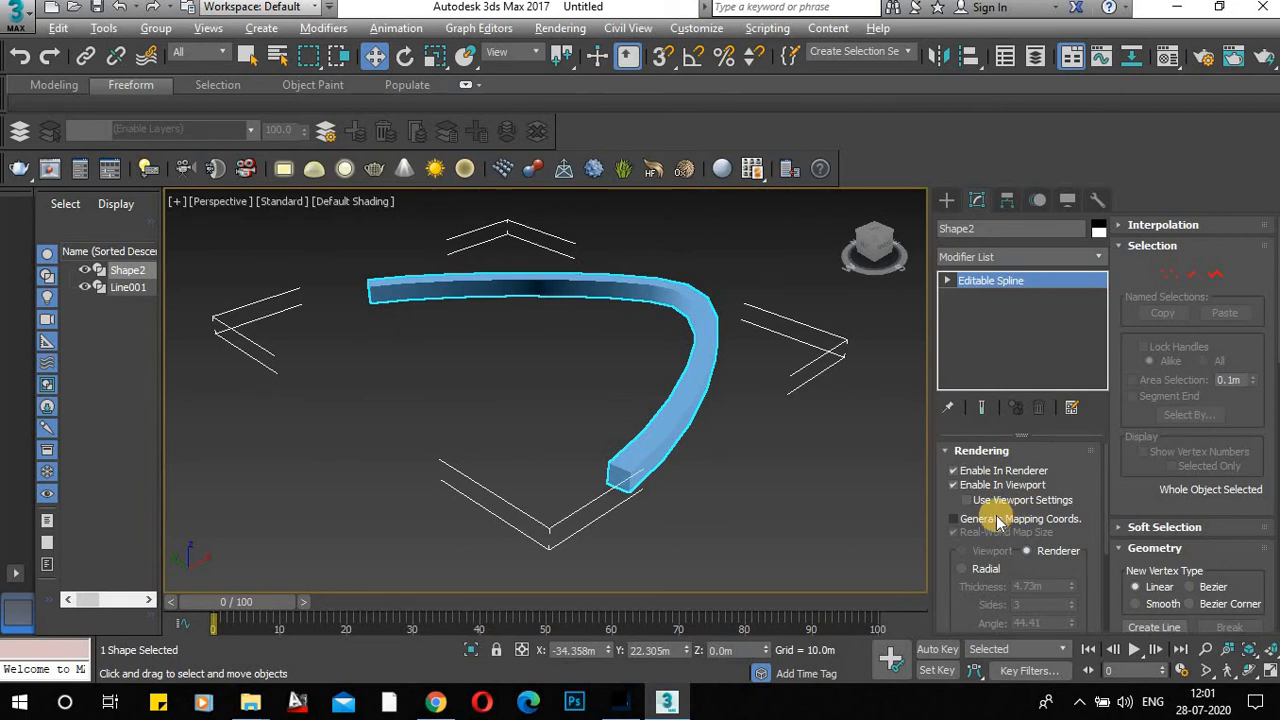
key("alt+w")
right_click(468, 352)
key("alt+w")
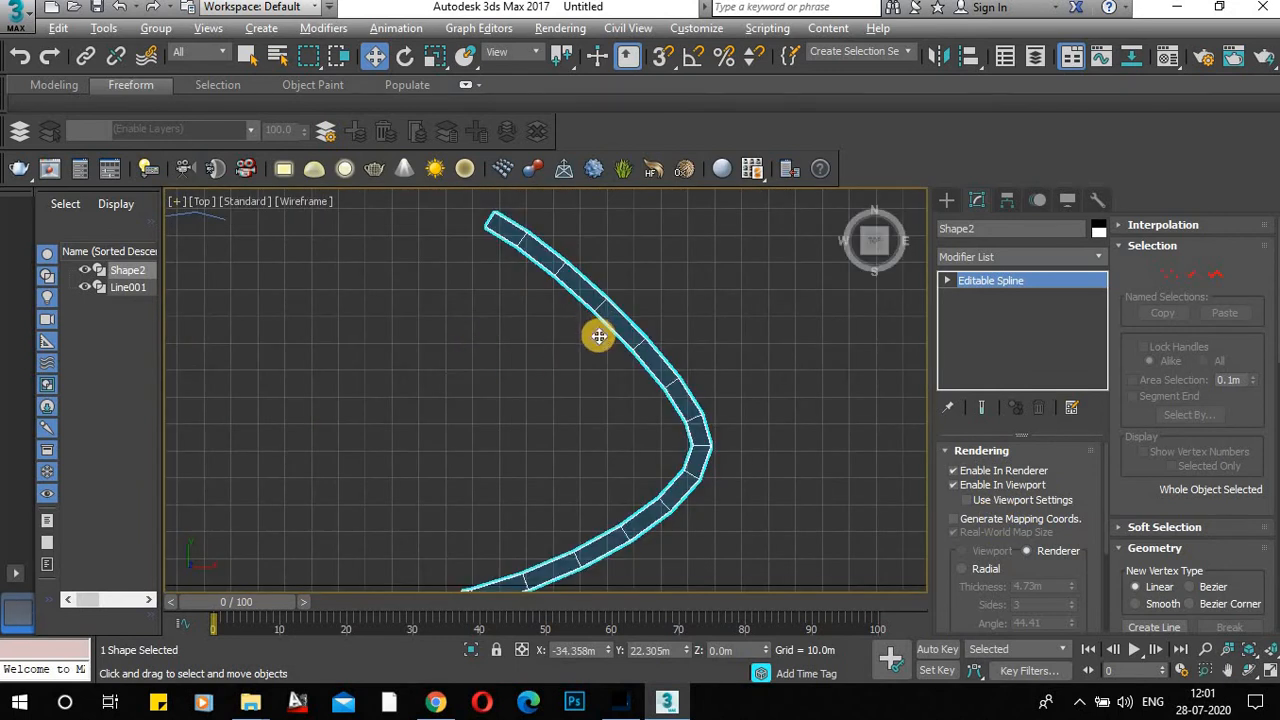
scroll(598, 335, "down", 5)
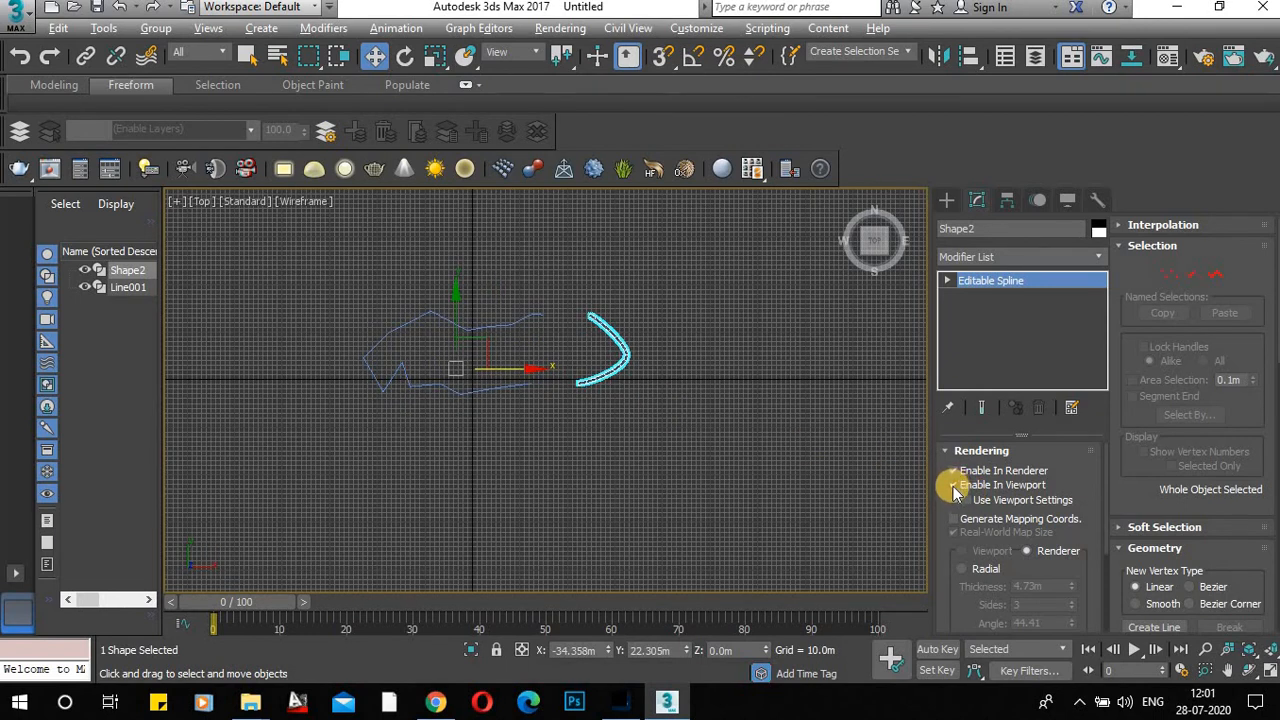
left_click(954, 486)
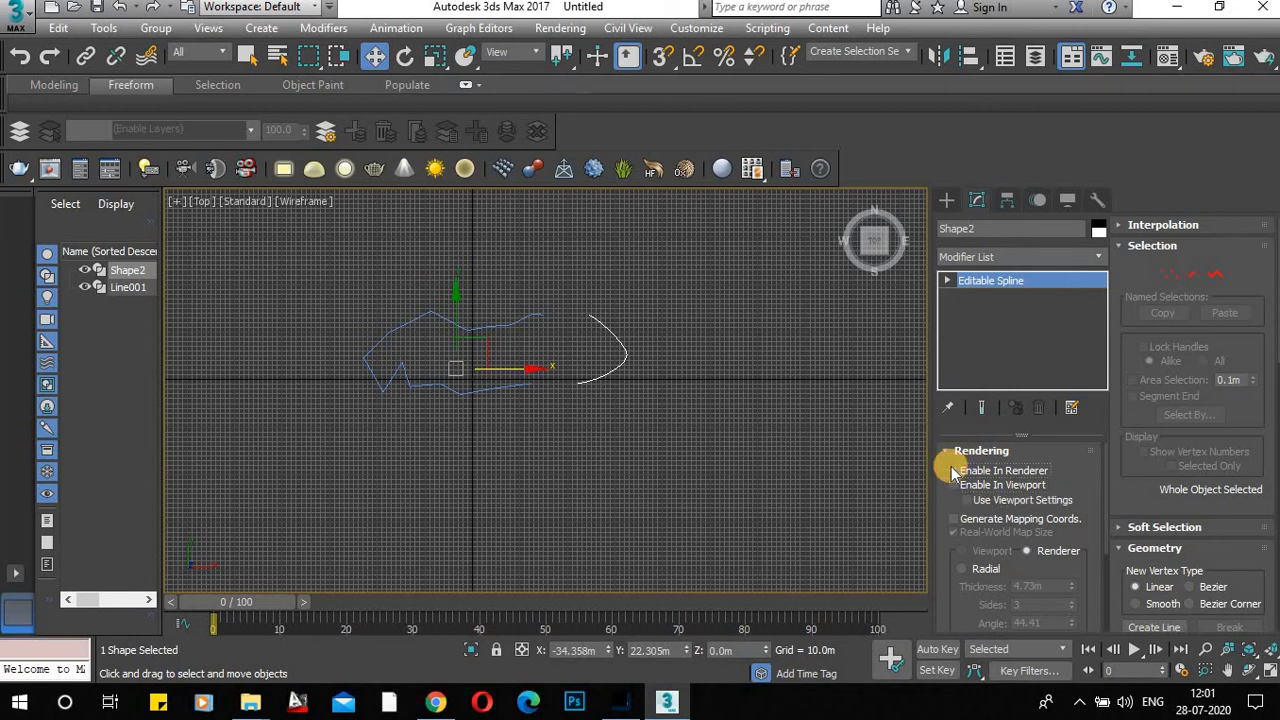
key("alt+w")
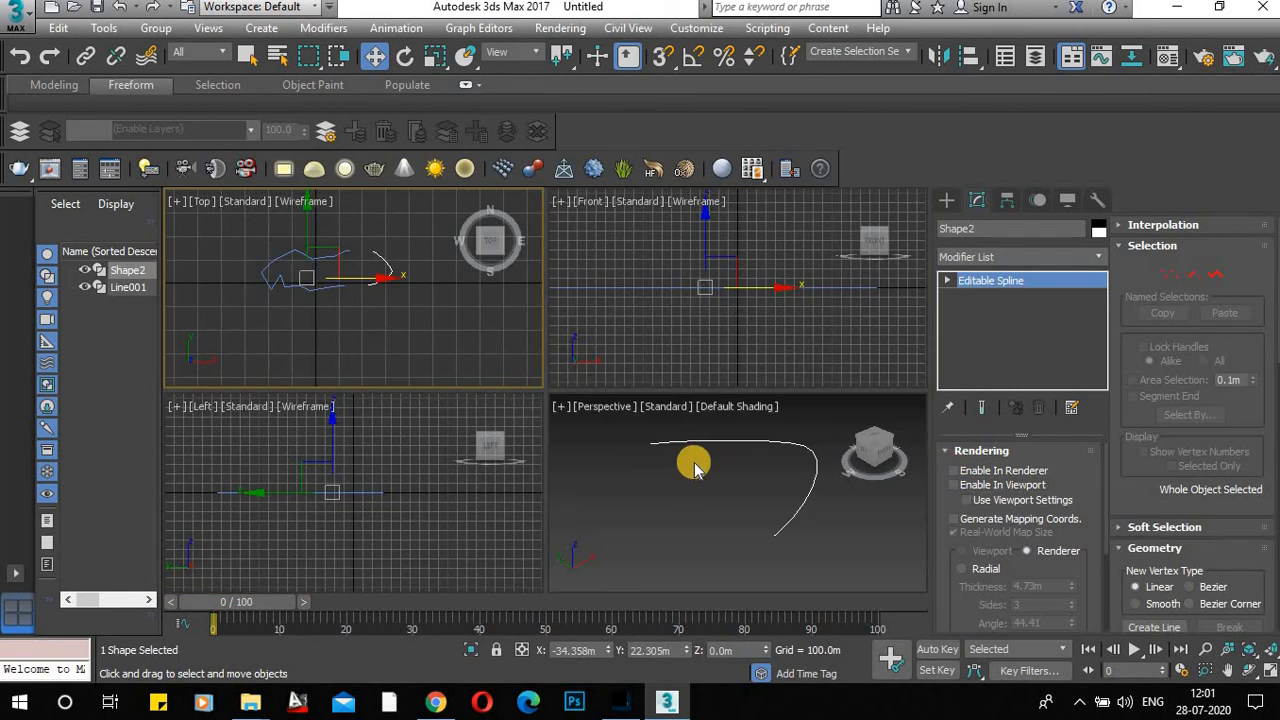
right_click(697, 467)
key("alt+w")
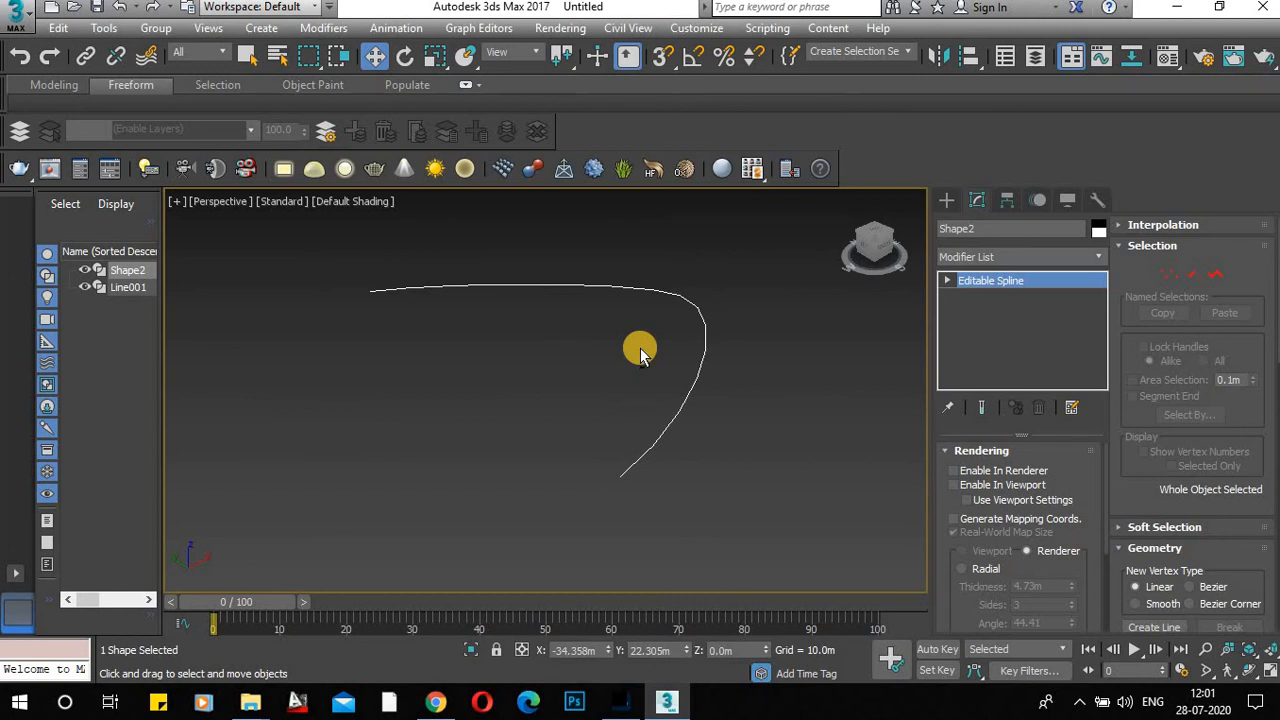
Return to the maximized Top view and enter vertex level on Shape2.
key("alt+w")
right_click(457, 320)
key("alt+w")
scroll(593, 379, "down", 3)
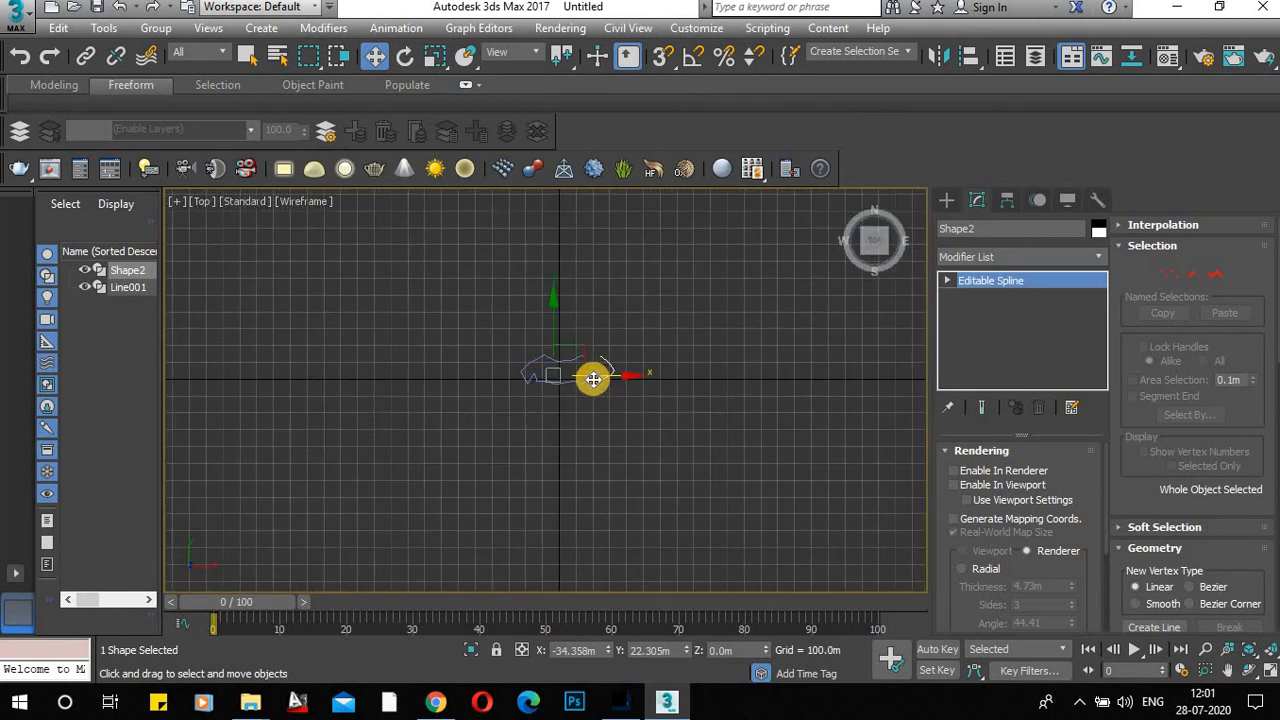
scroll(593, 379, "up", 3)
scroll(549, 323, "up", 2)
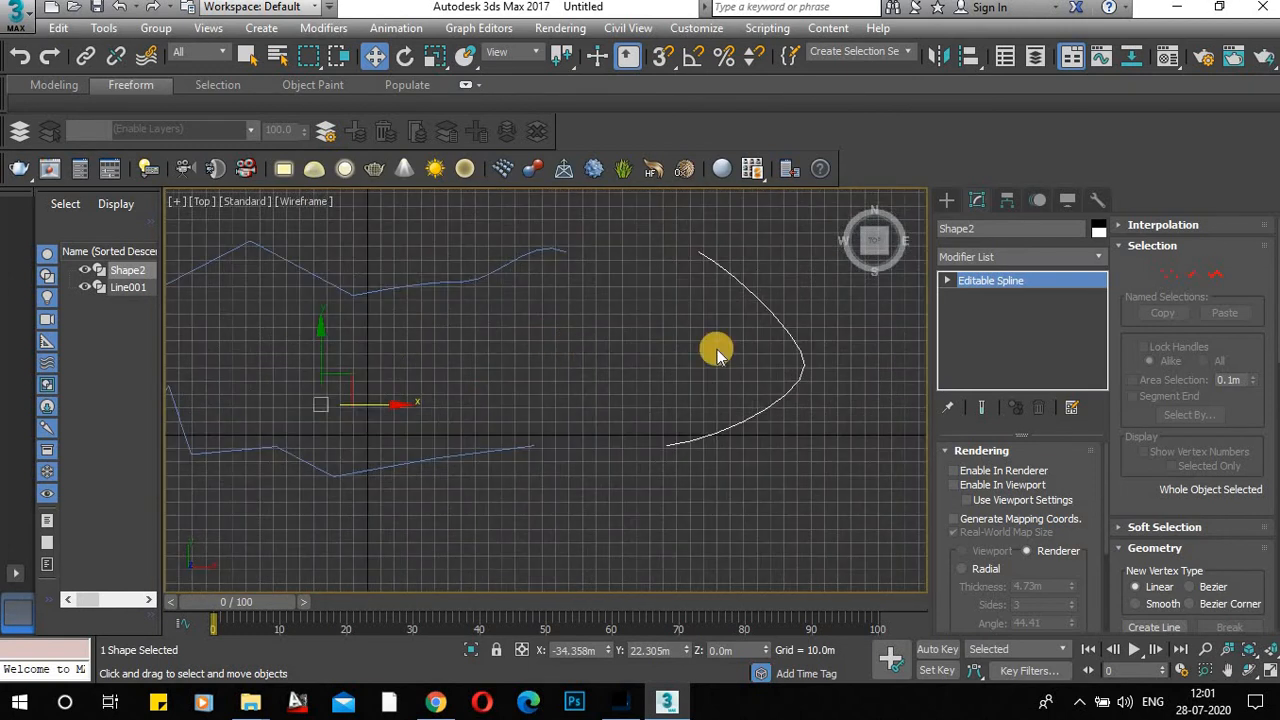
left_click(1167, 276)
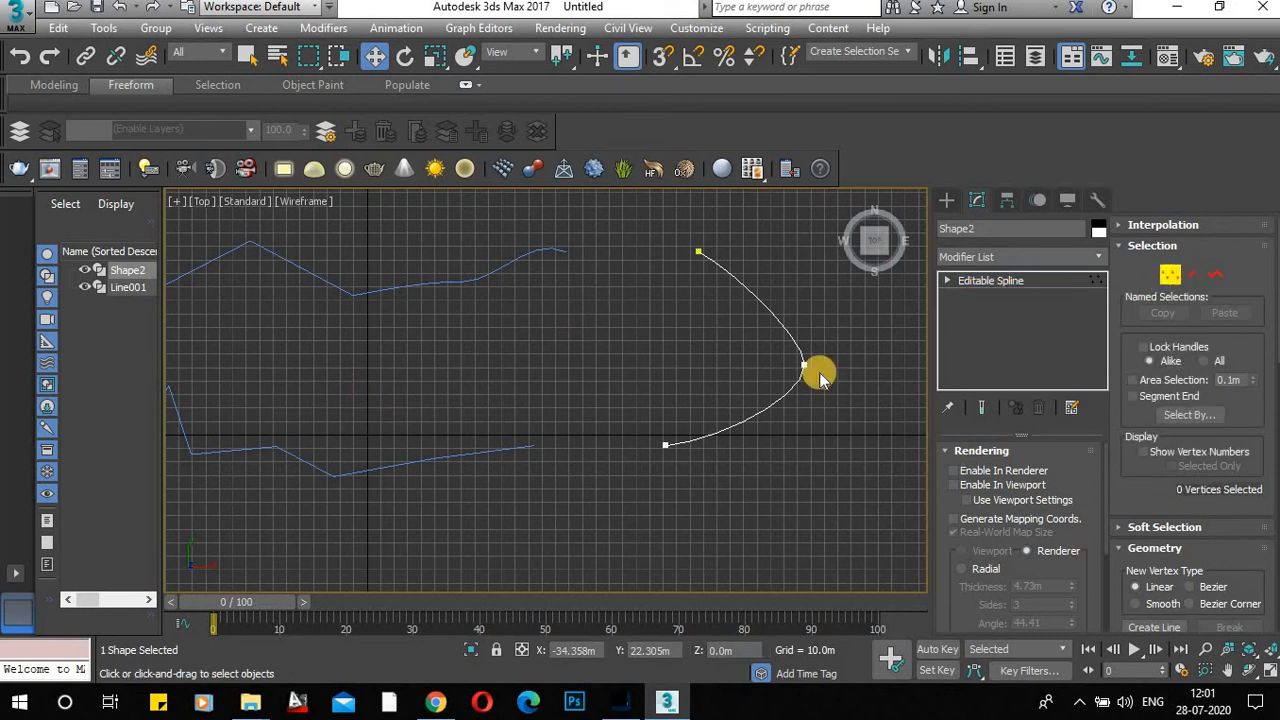
middle_click_drag(711, 298, 600, 318)
scroll(600, 318, "up", 4)
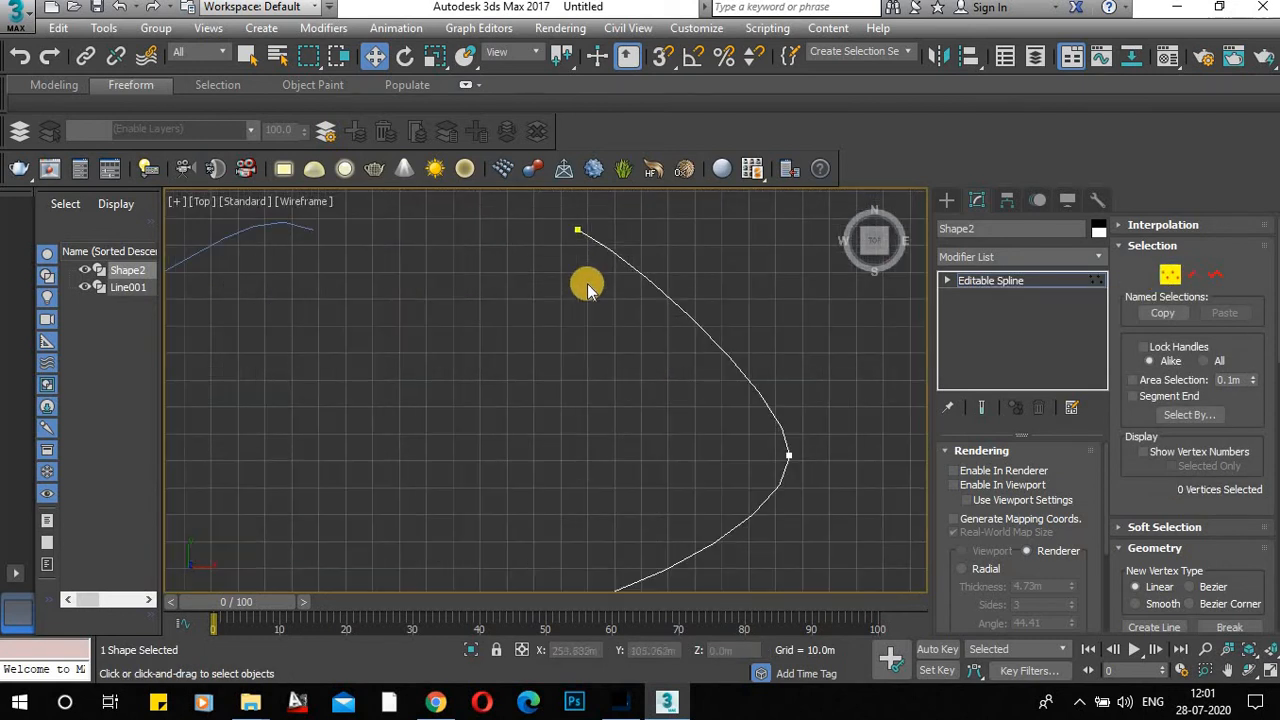
Turn on Show Vertex Numbers for Shape2 and check the number at the curve's upper end vertex.
scroll(586, 283, "down", 2)
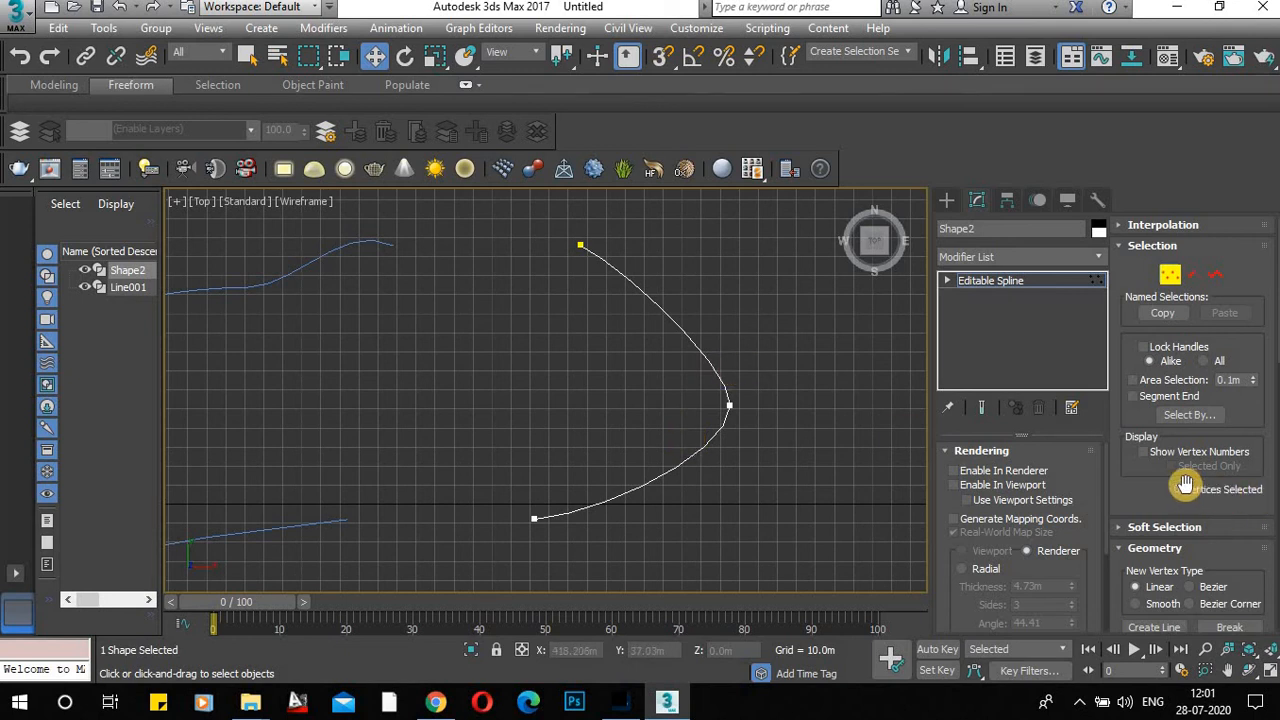
left_click(1145, 454)
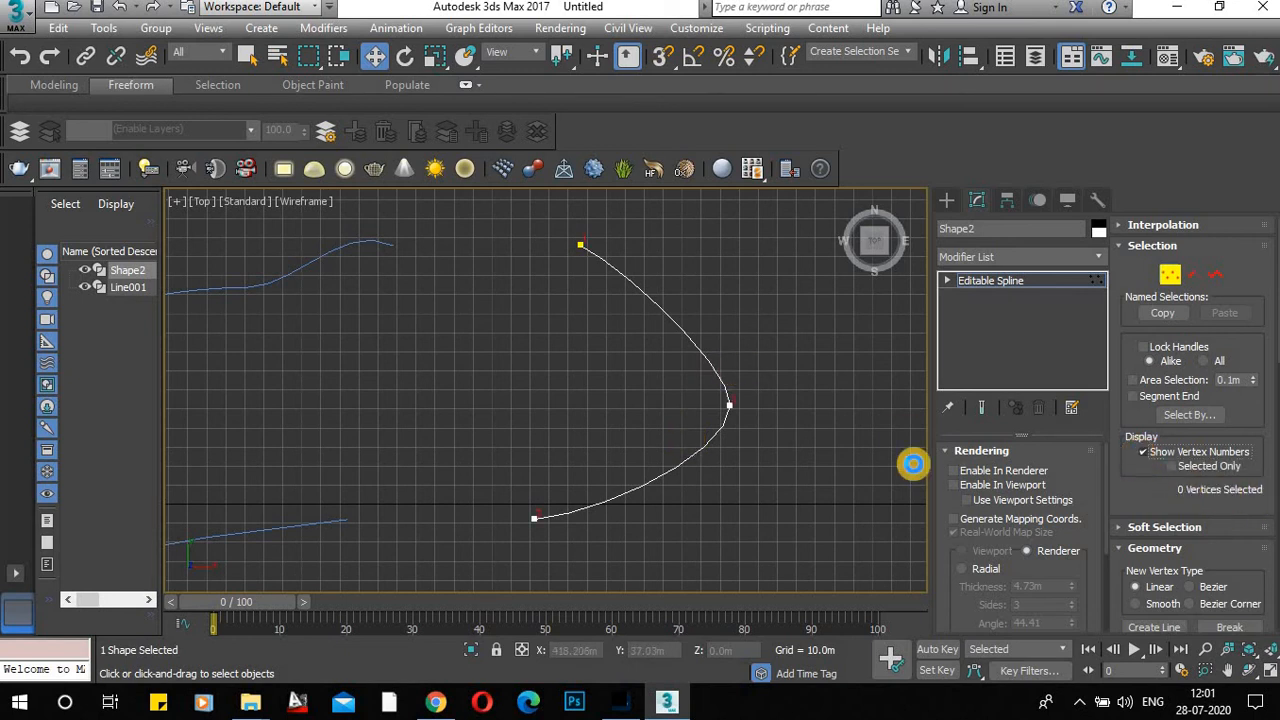
scroll(585, 248, "up", 2)
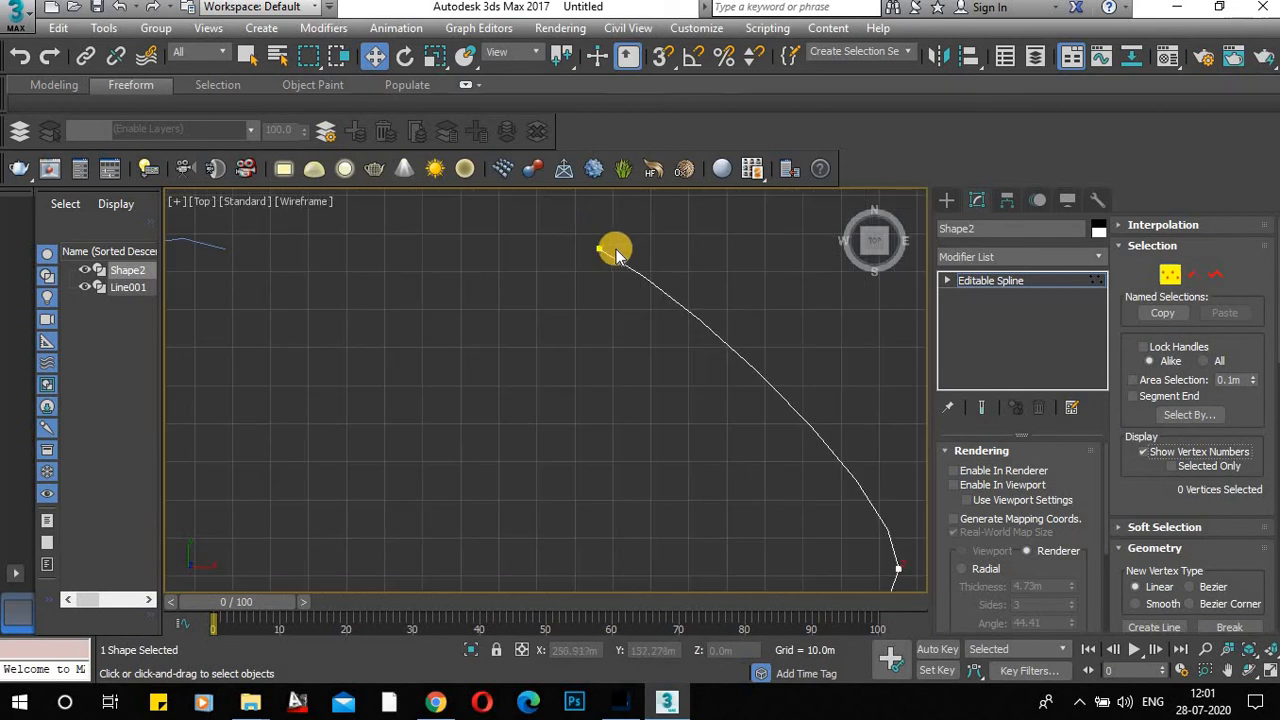
scroll(603, 240, "down", 1)
scroll(615, 260, "up", 5)
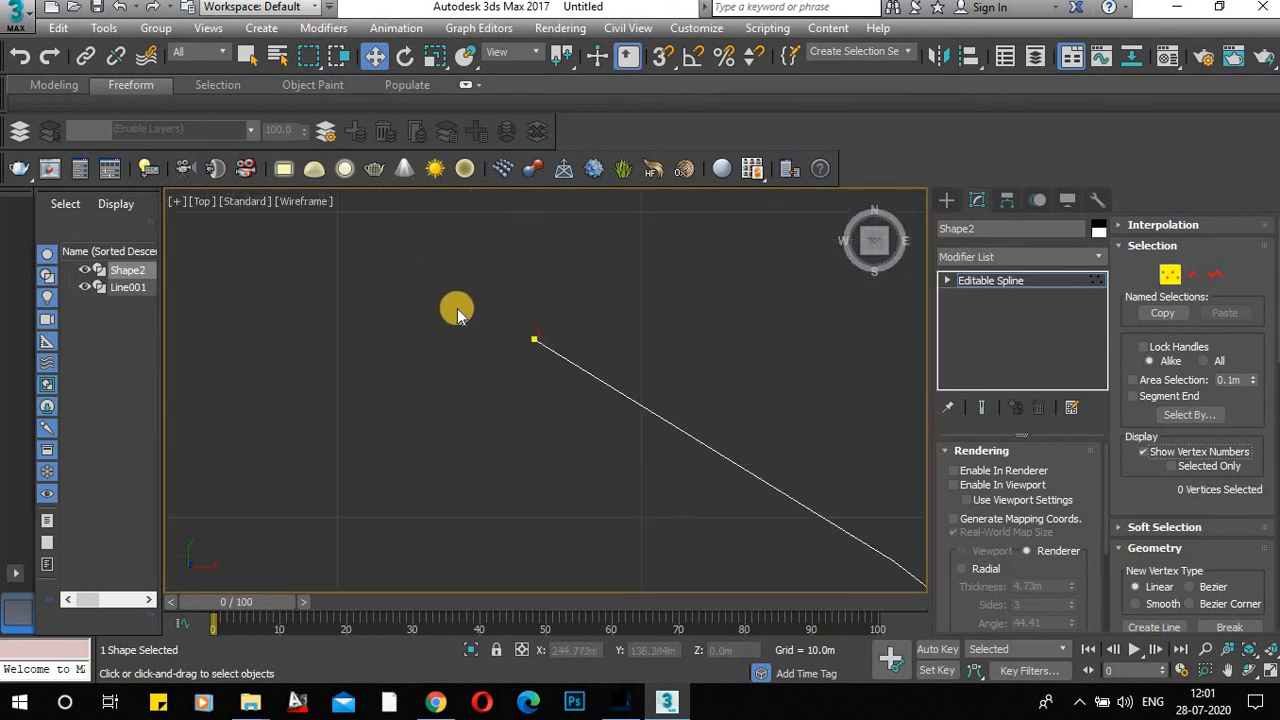
scroll(531, 337, "down", 5)
scroll(570, 375, "up", 2)
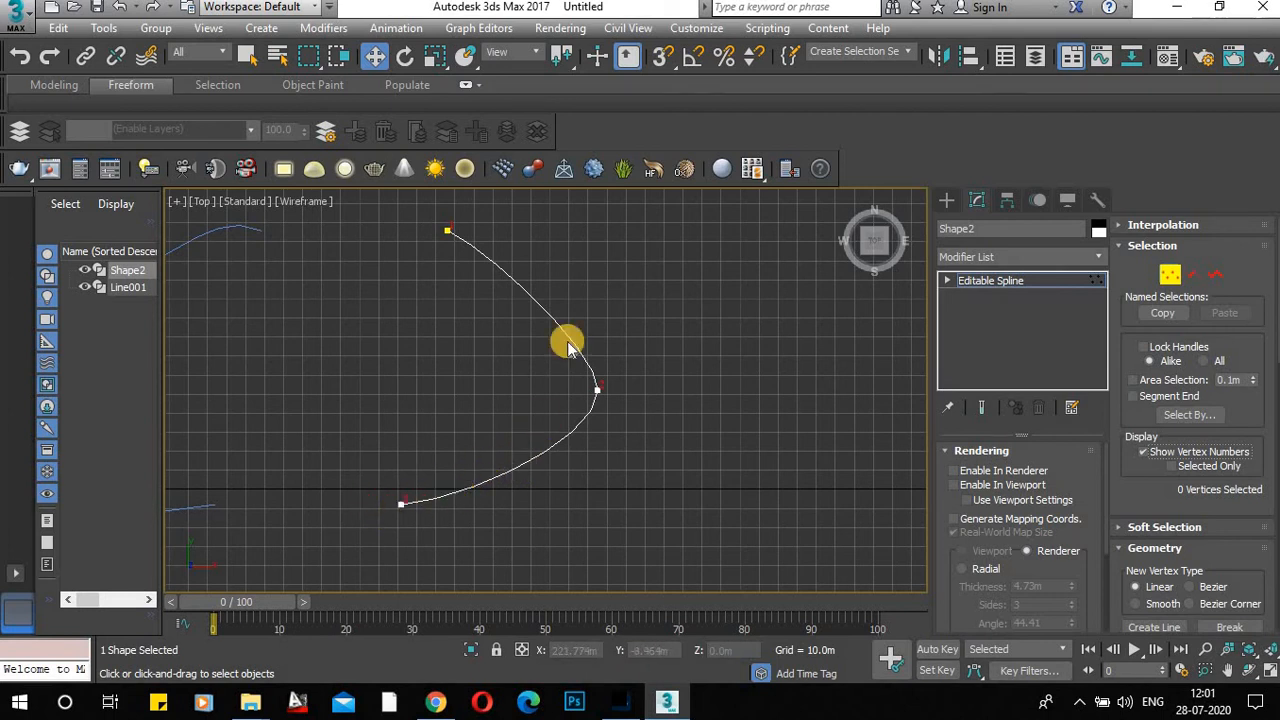
Make the curve's lower end vertex the first vertex of Shape2 and clear the vertex selection.
left_click(401, 507)
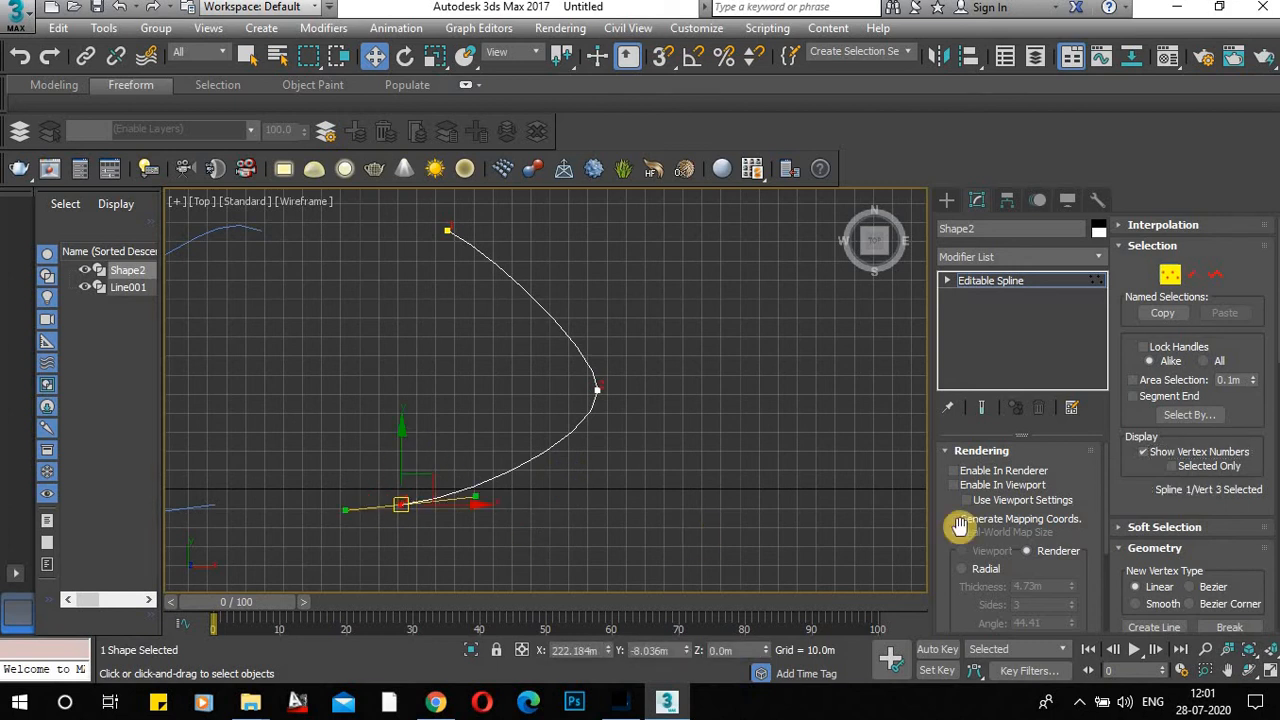
scroll(1151, 490, "down", 5)
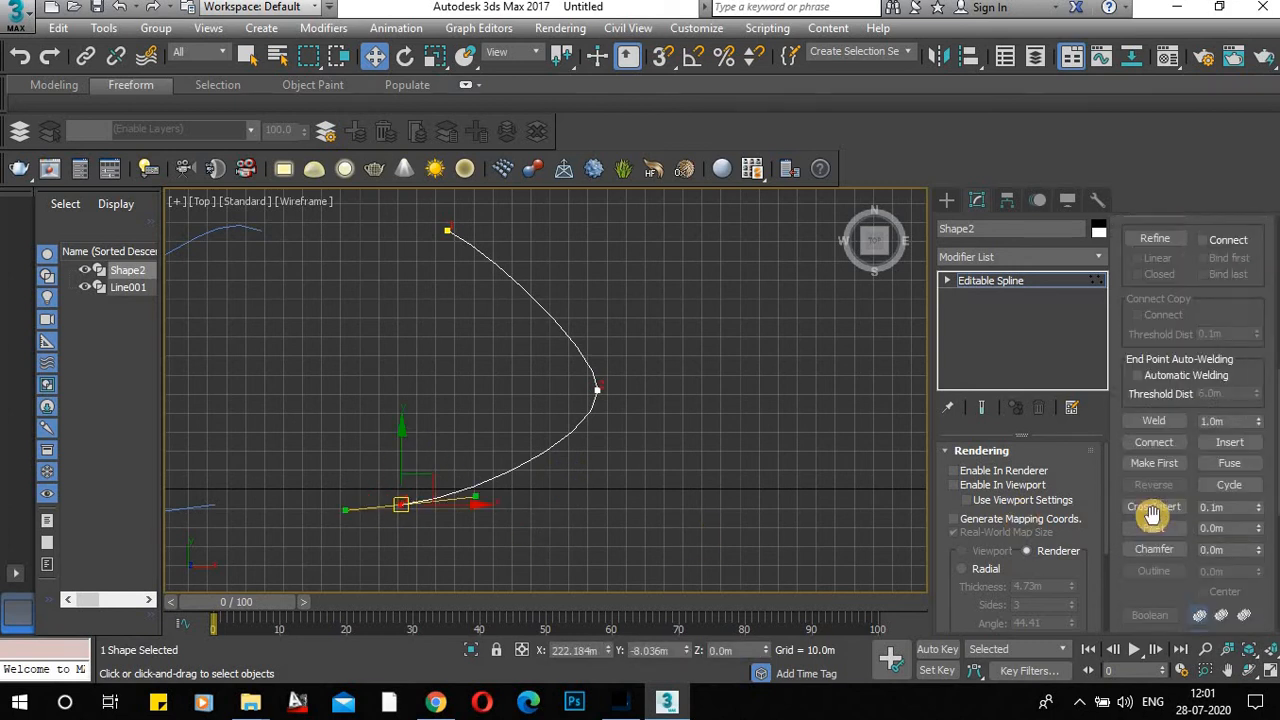
left_click(1160, 463)
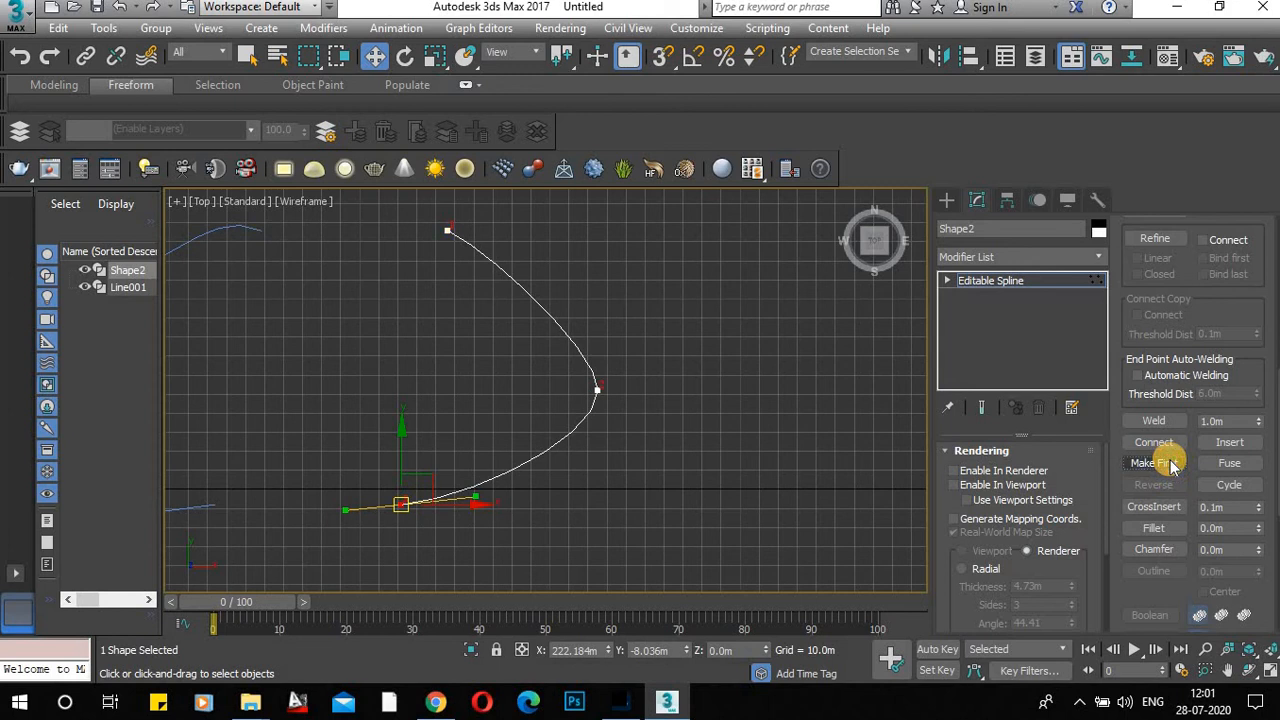
left_click(616, 481)
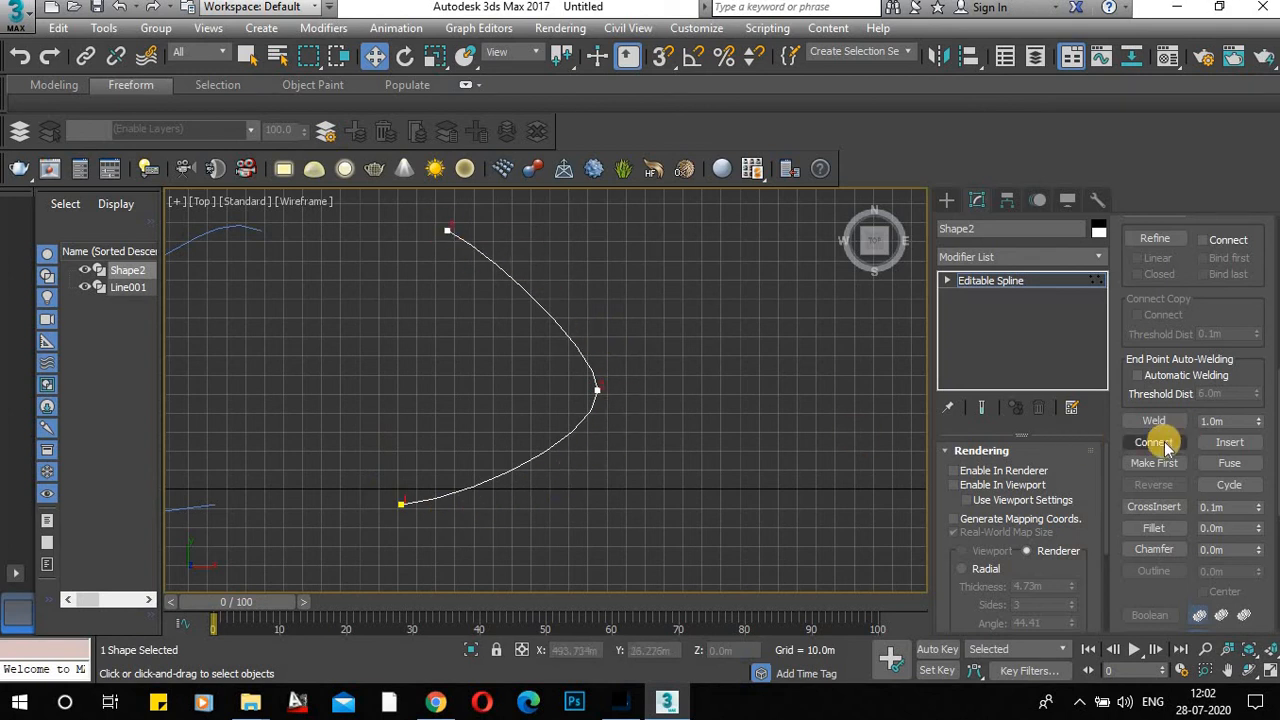
Limit the vertex numbers to Selected Only and select the curve's middle vertex to check its number.
scroll(1160, 440, "up", 5)
scroll(1210, 385, "up", 3)
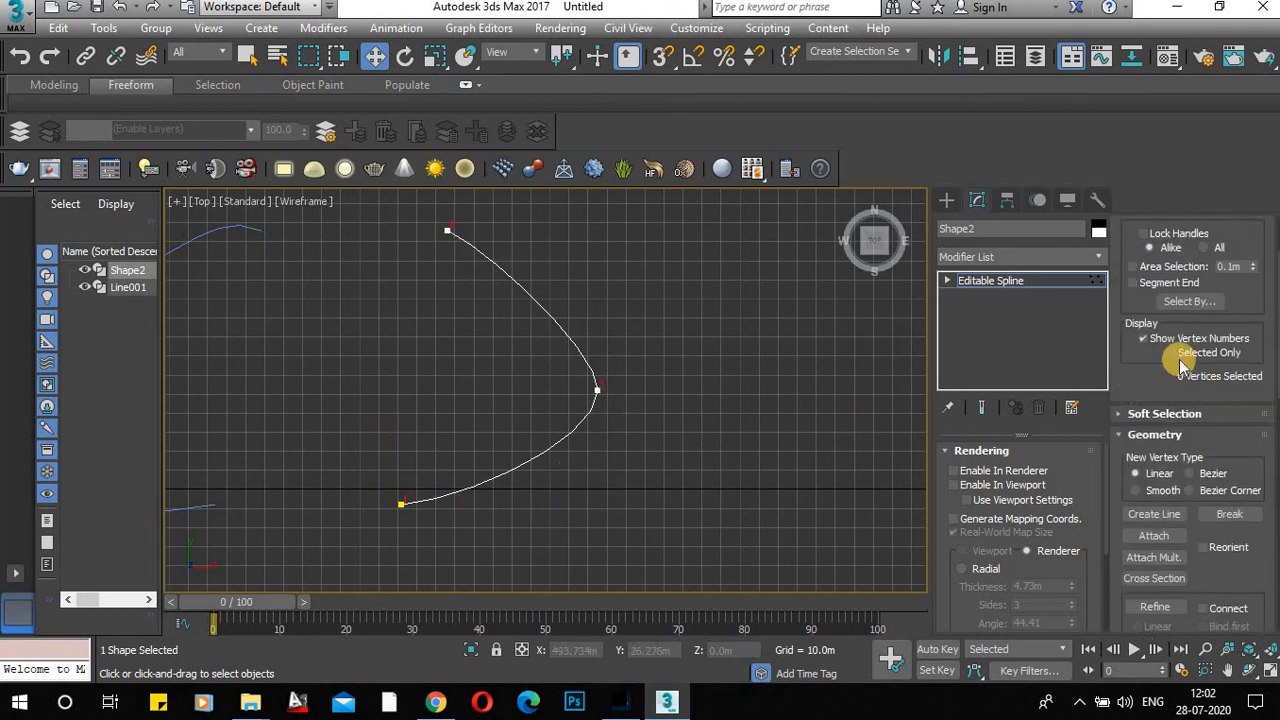
scroll(1165, 380, "up", 1)
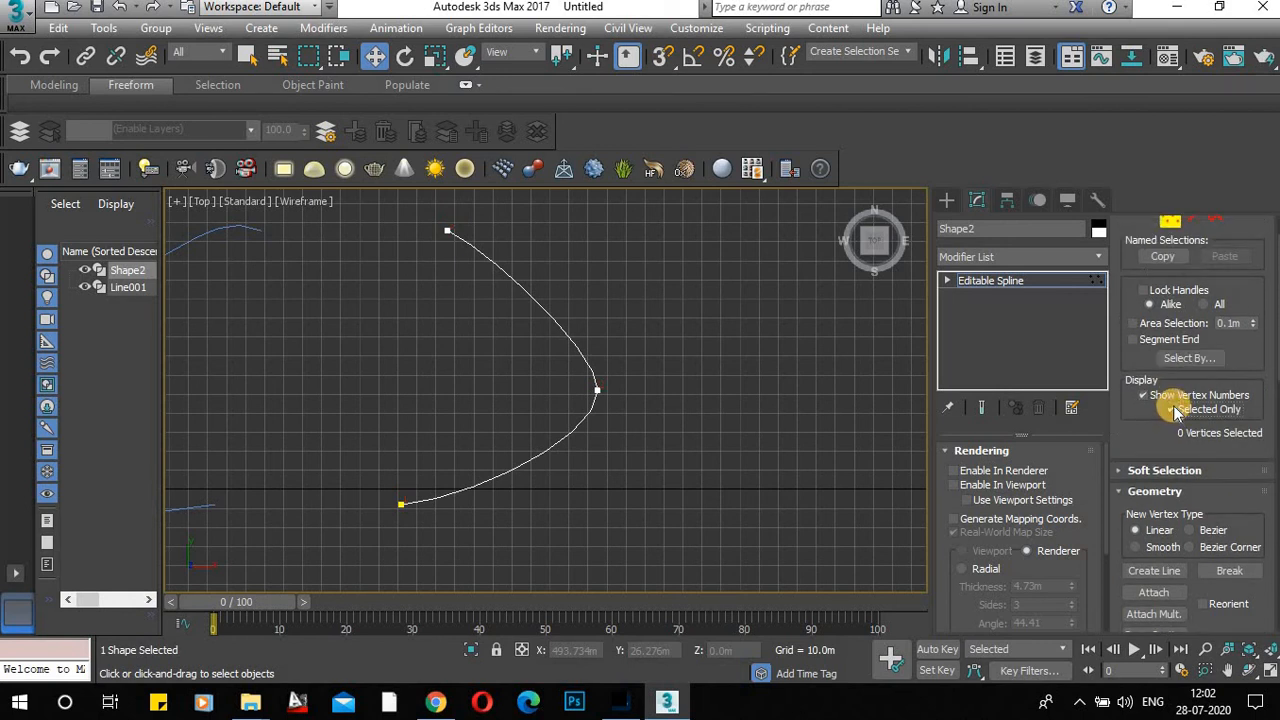
left_click(598, 391)
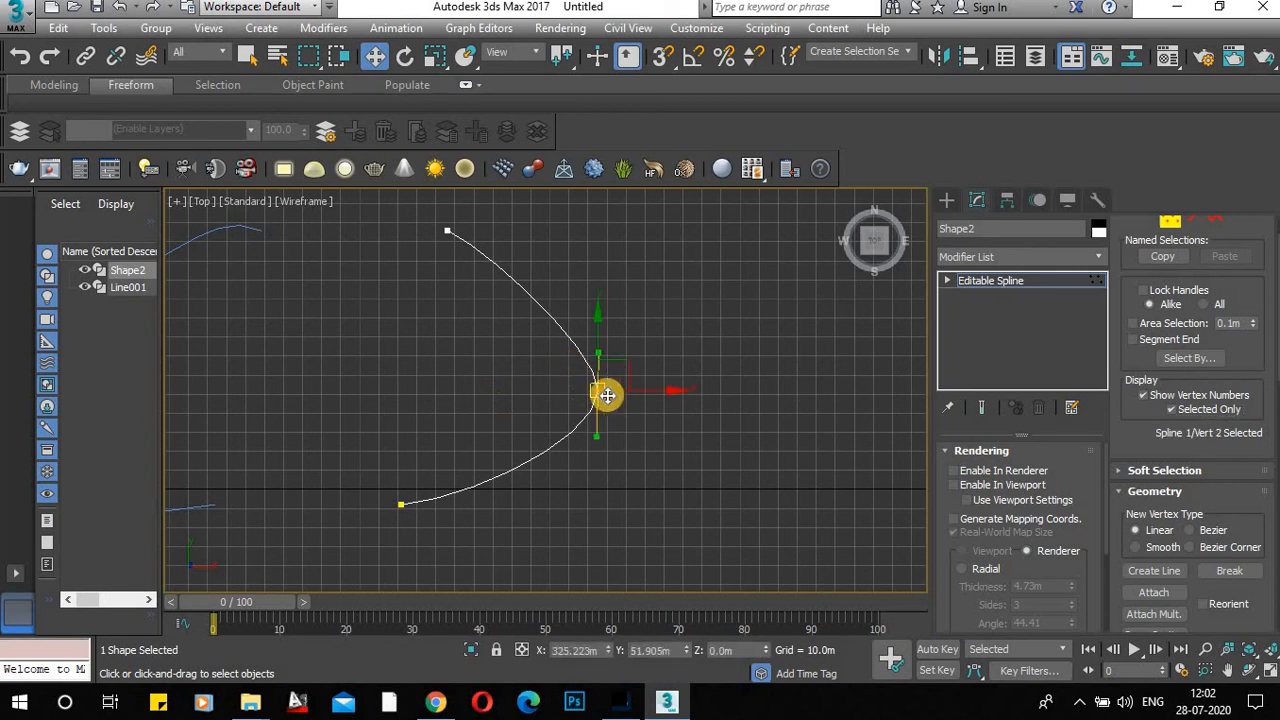
scroll(601, 394, "up", 4)
scroll(601, 394, "up", 4)
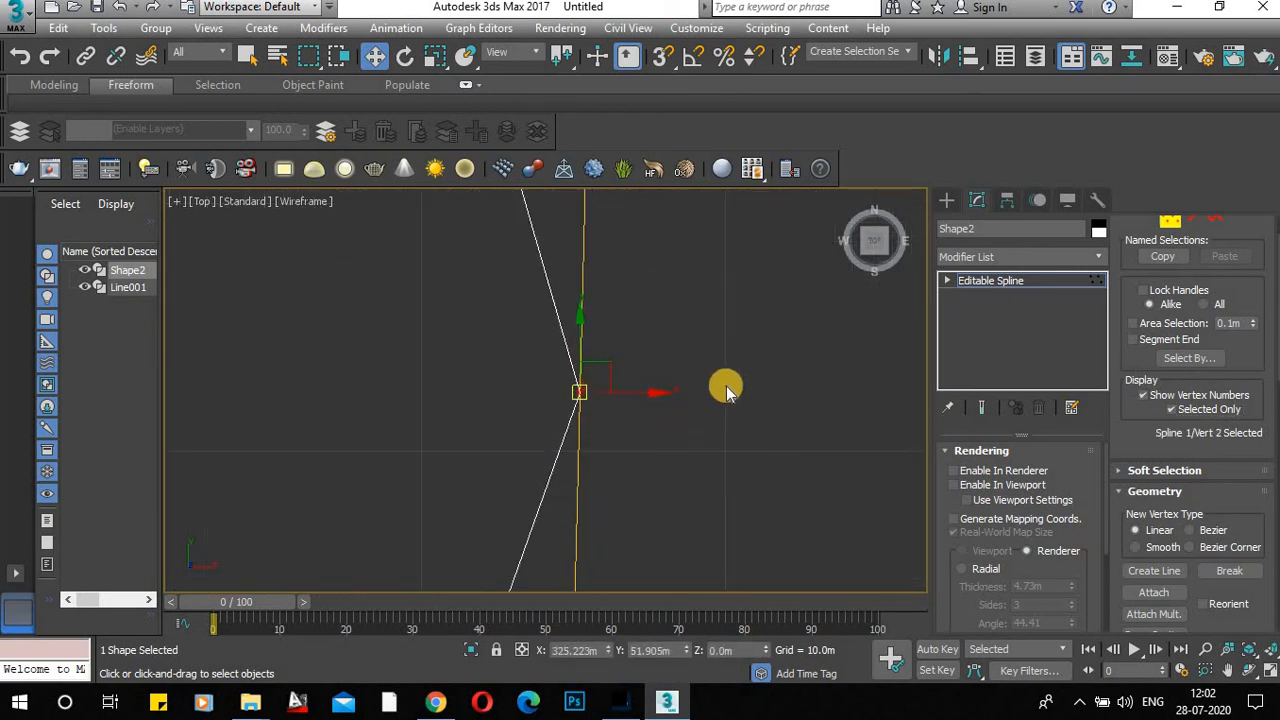
scroll(715, 390, "down", 4)
scroll(712, 393, "down", 2)
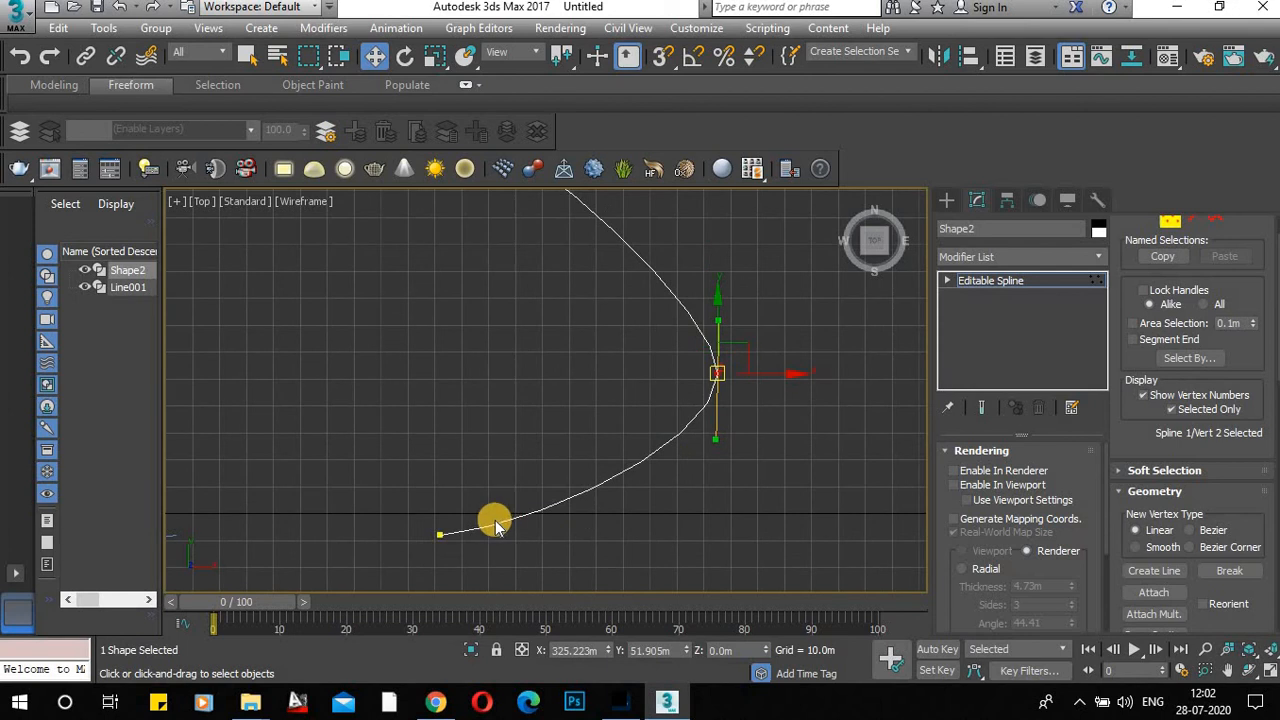
Select the curve's lower end vertex and its upper end vertex in turn, checking the number of each.
left_click(441, 533)
scroll(450, 540, "up", 5)
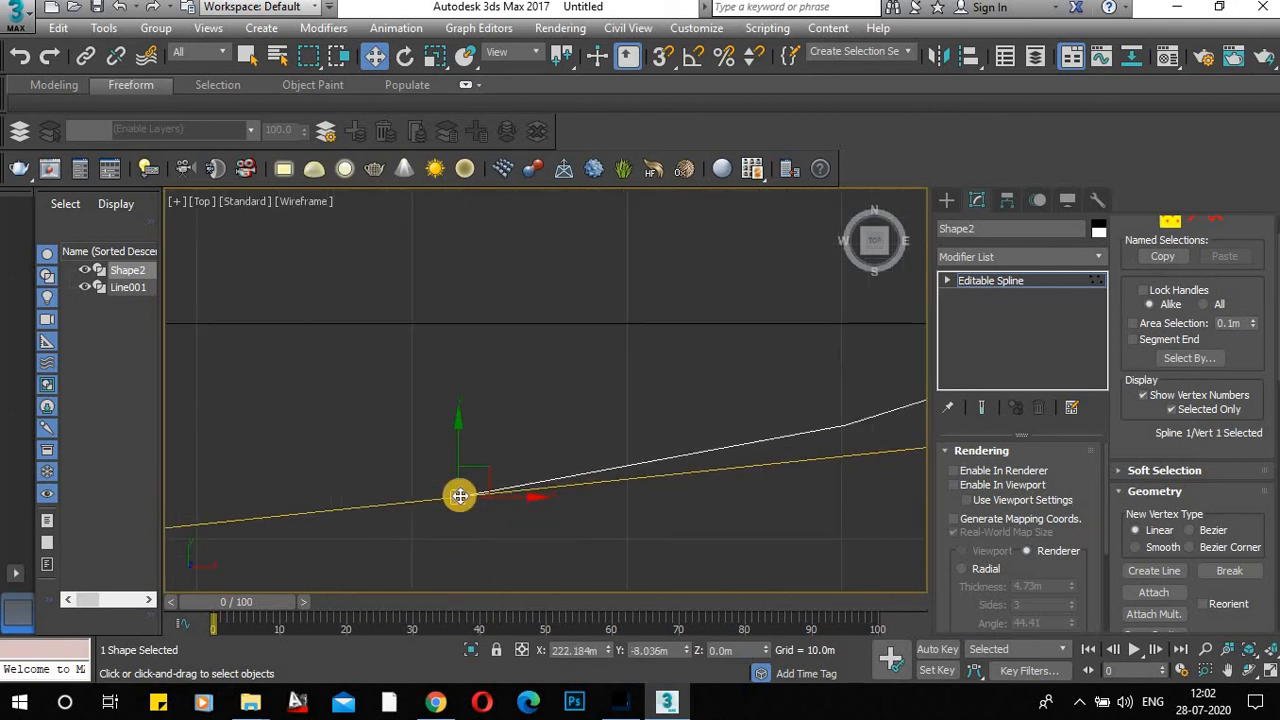
scroll(640, 469, "down", 5)
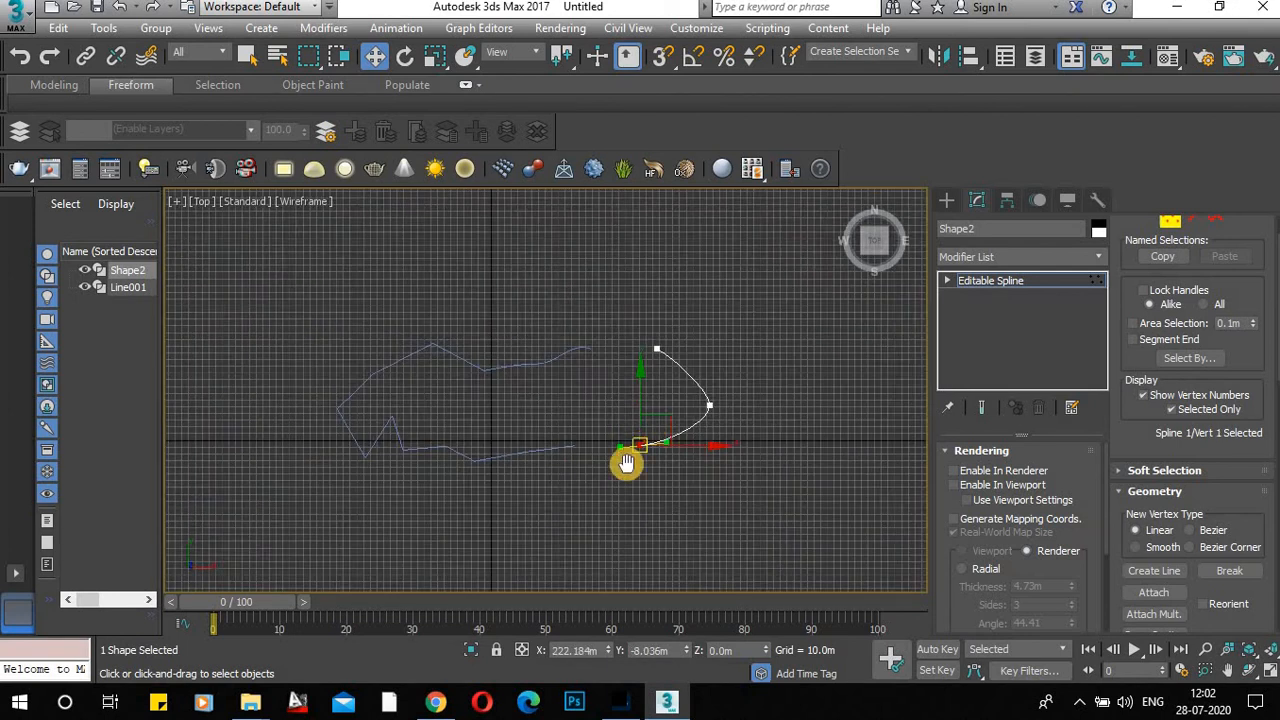
middle_click_drag(626, 464, 587, 483)
scroll(616, 362, "up", 3)
left_click(616, 365)
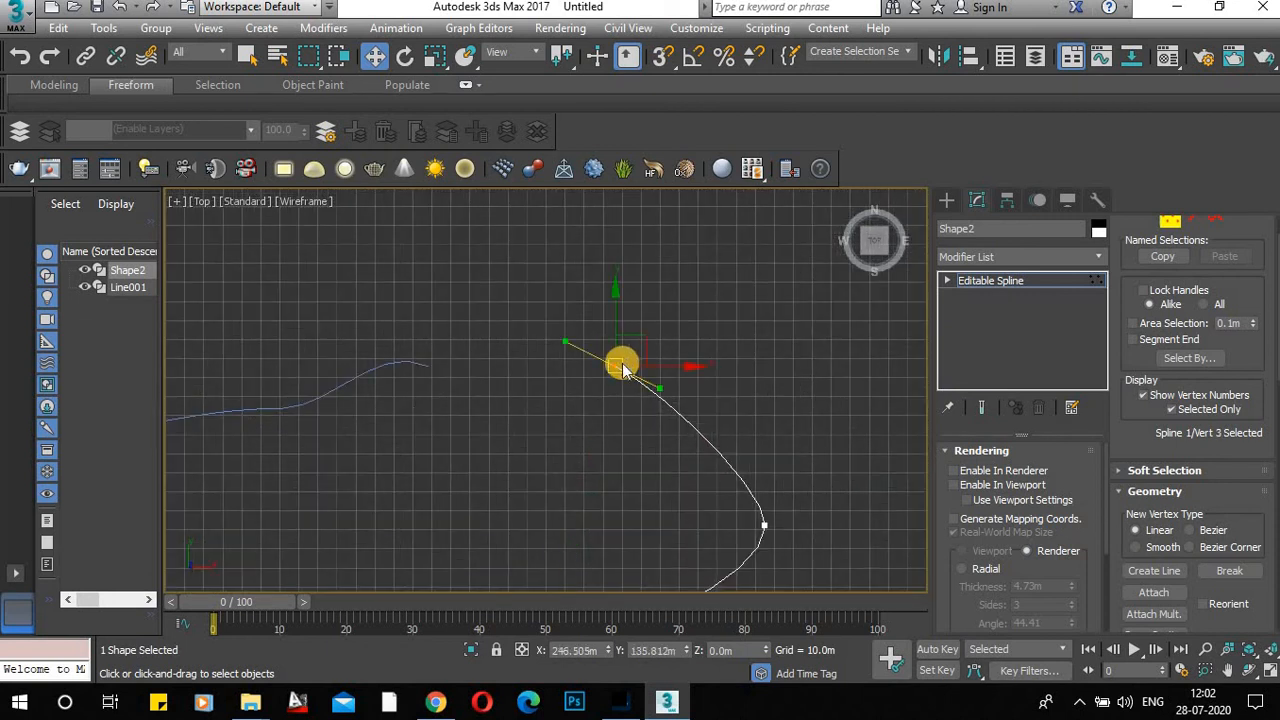
scroll(620, 368, "up", 6)
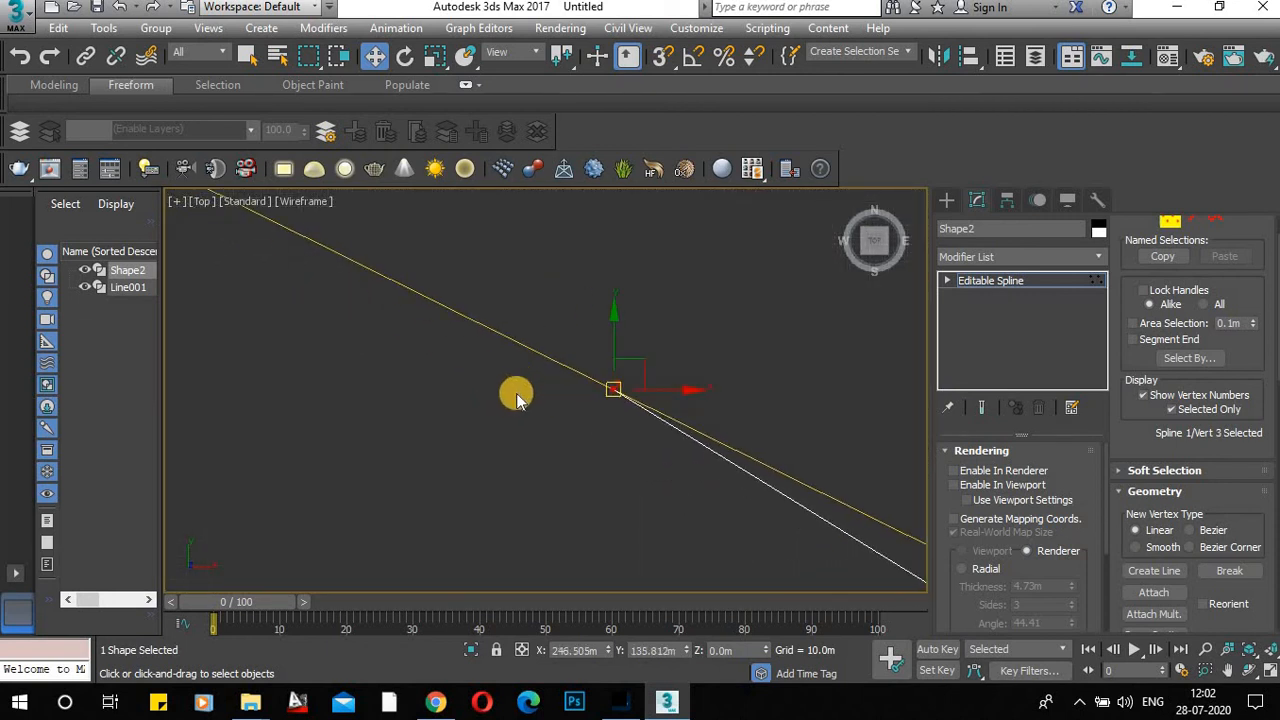
scroll(654, 410, "down", 6)
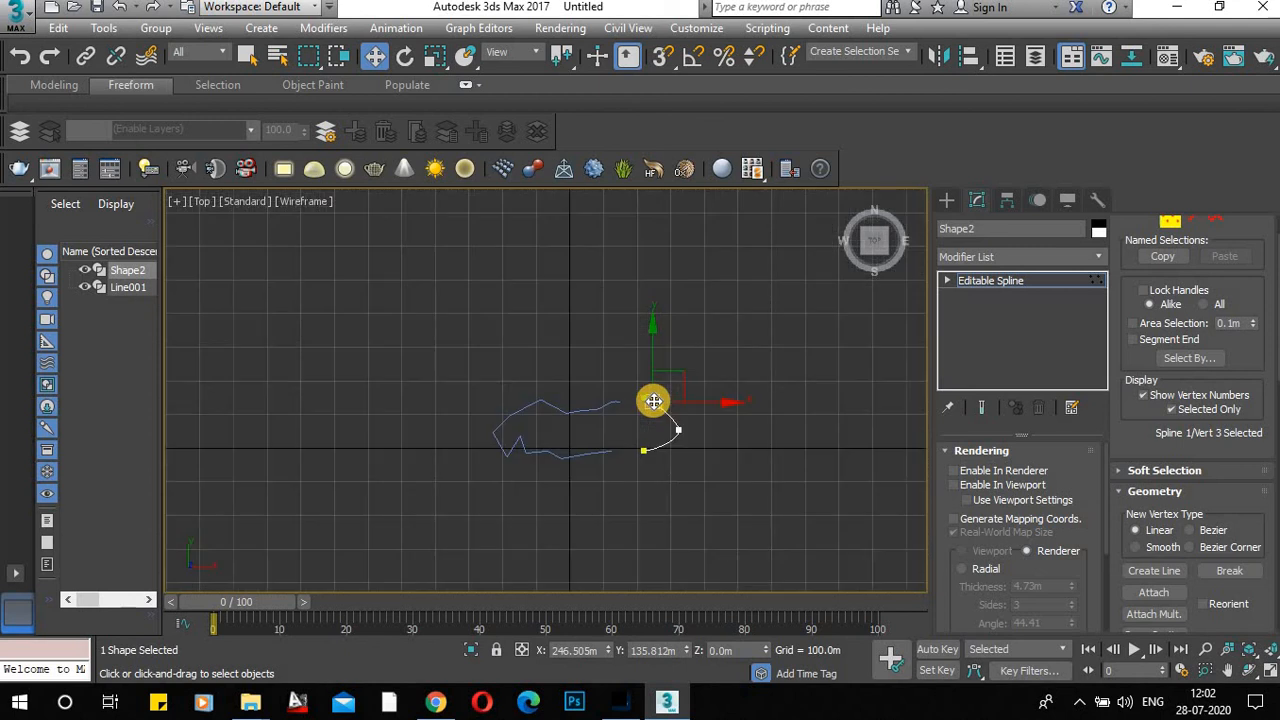
Turn off Selected Only so that the numbers of all Shape2 vertices are displayed.
scroll(653, 401, "up", 3)
left_click(1175, 412)
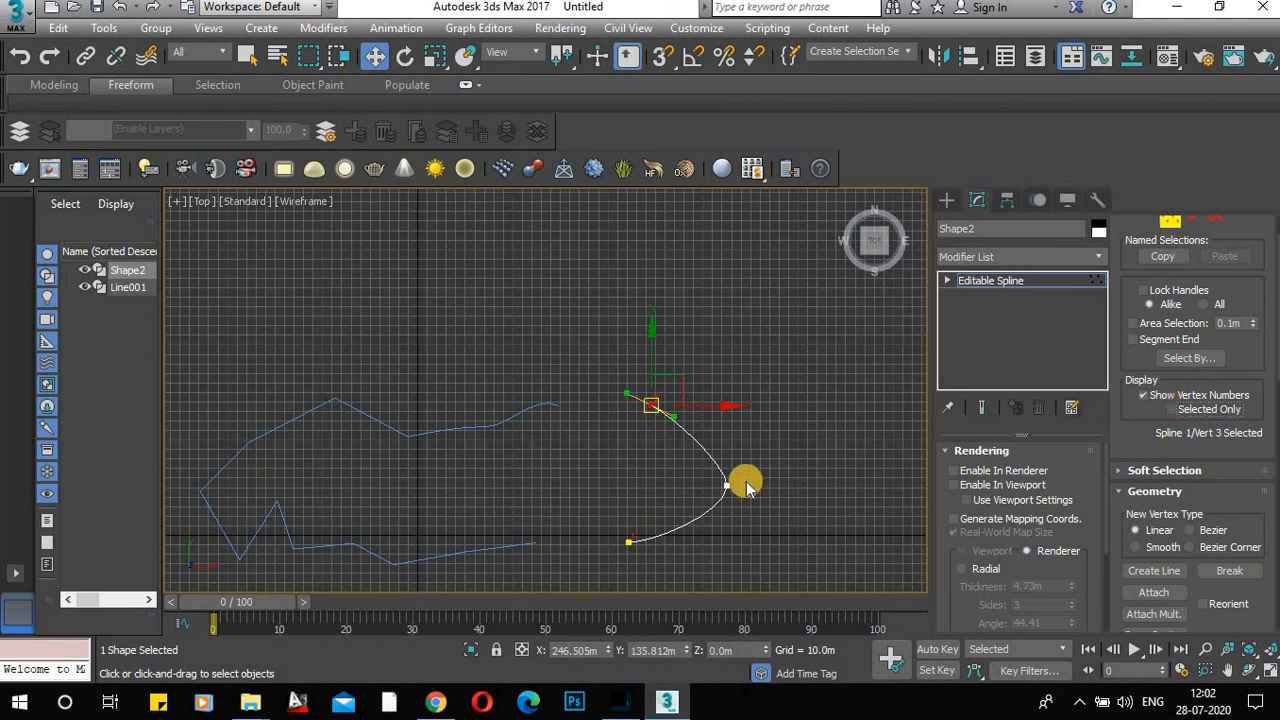
middle_click_drag(786, 500, 777, 425)
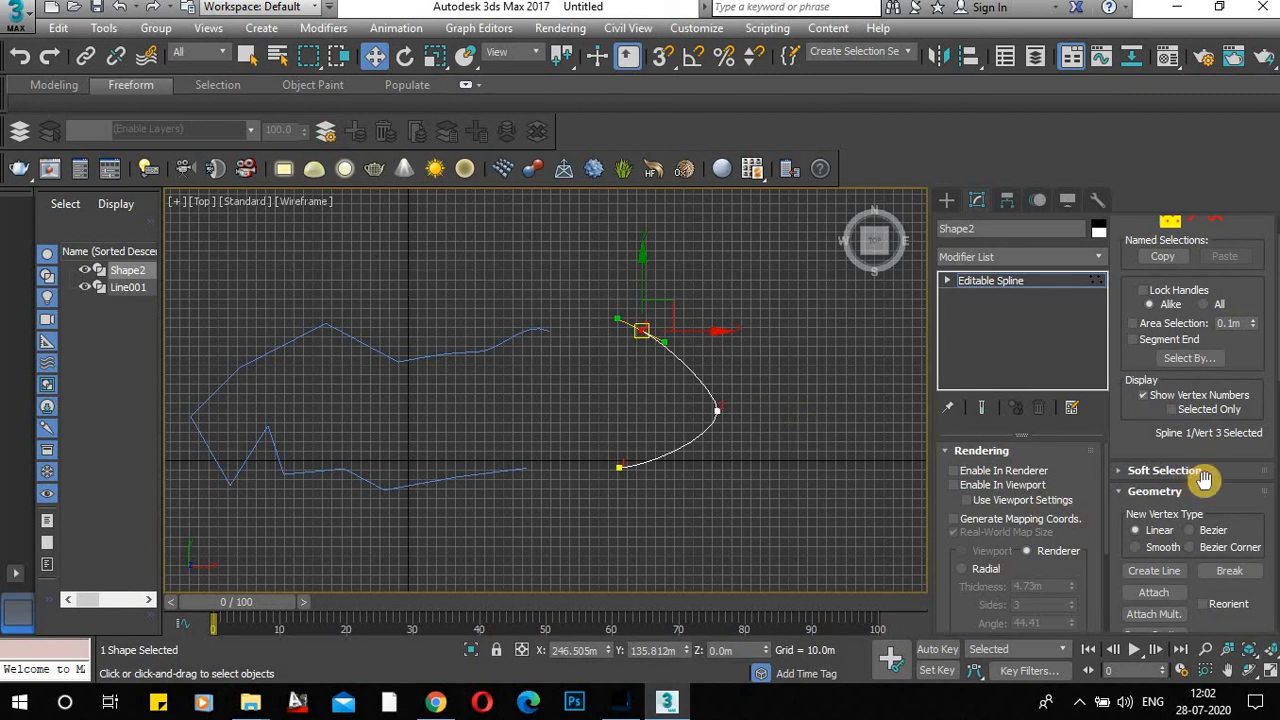
scroll(1206, 484, "down", 5)
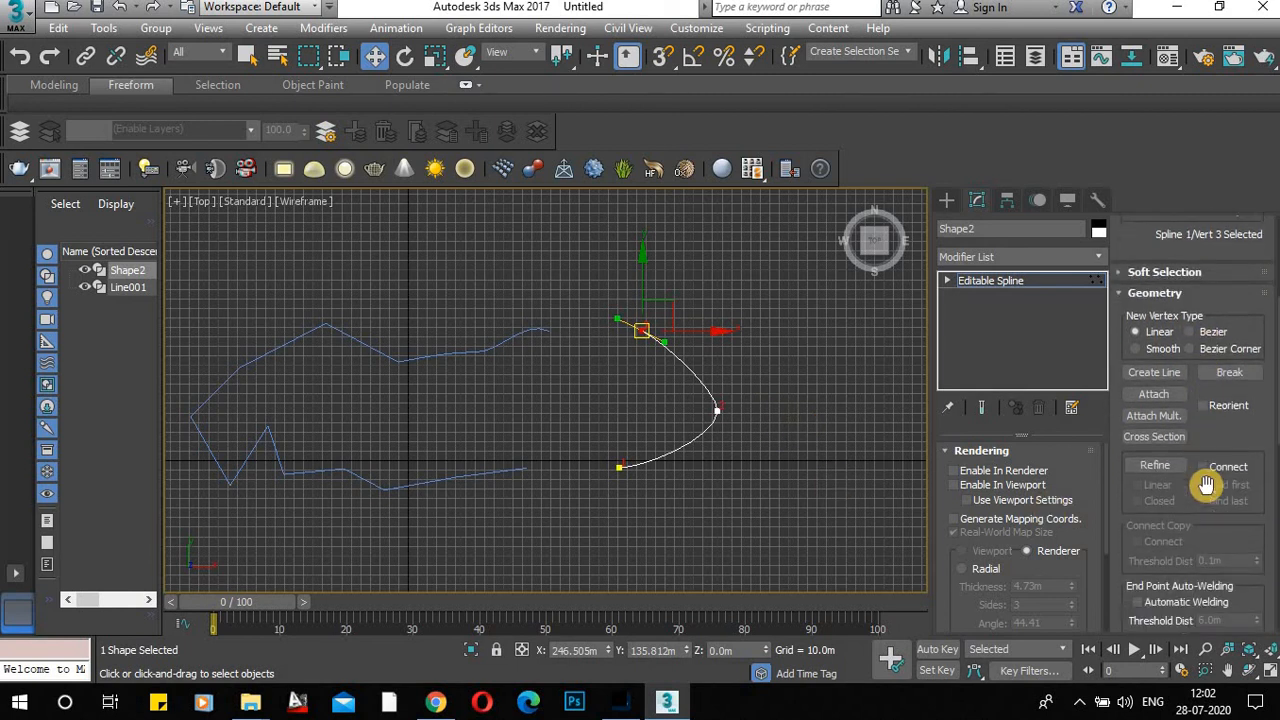
scroll(1206, 484, "down", 2)
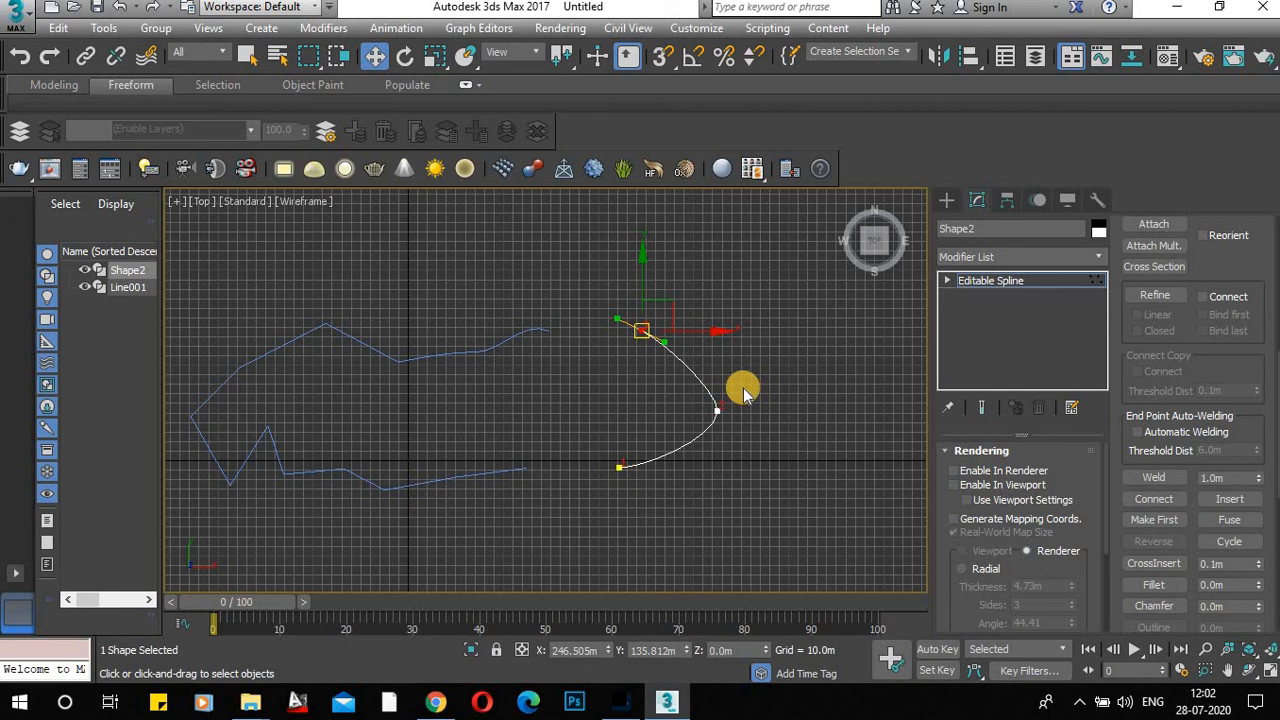
scroll(1253, 402, "up", 3)
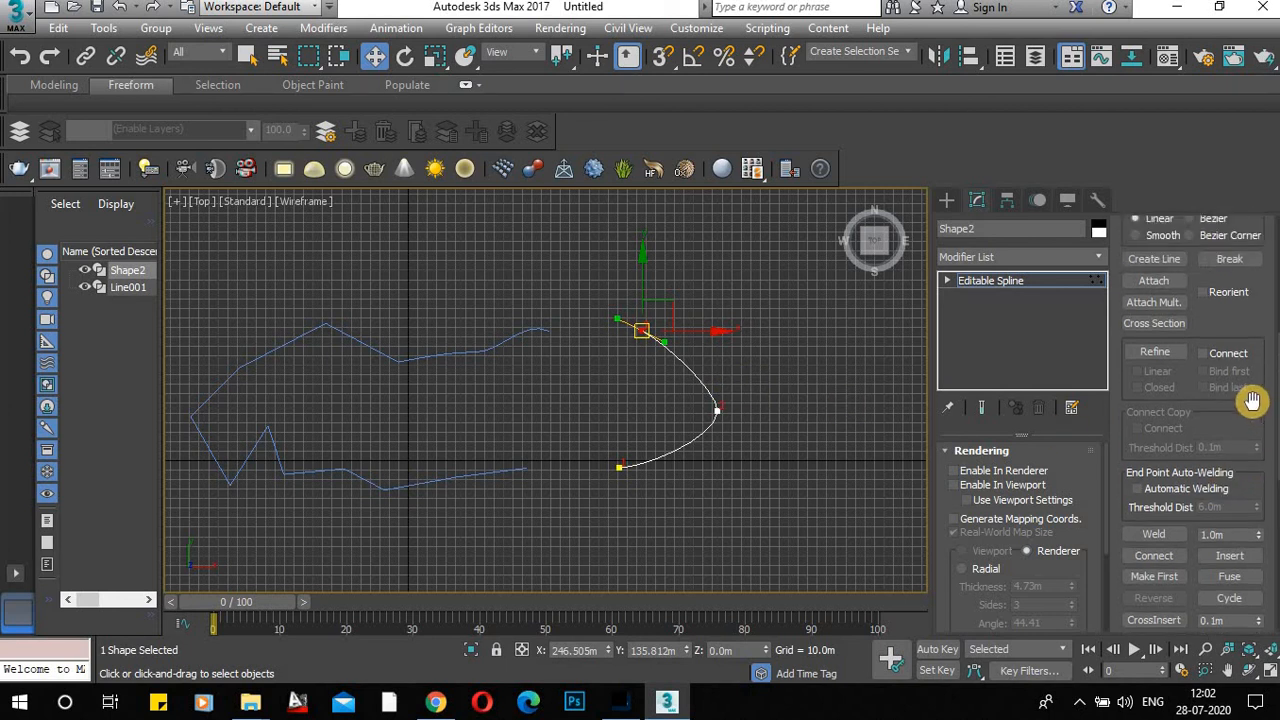
scroll(1253, 402, "up", 2)
scroll(1253, 405, "up", 4)
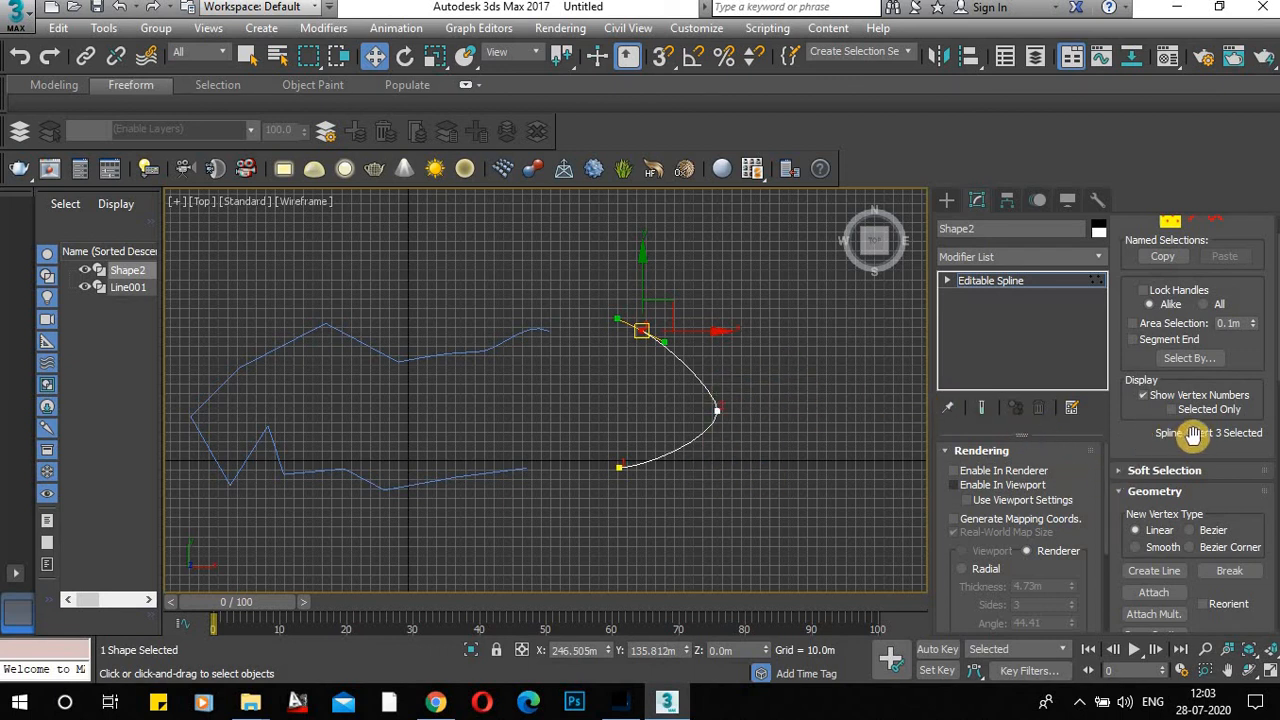
scroll(1189, 435, "down", 6)
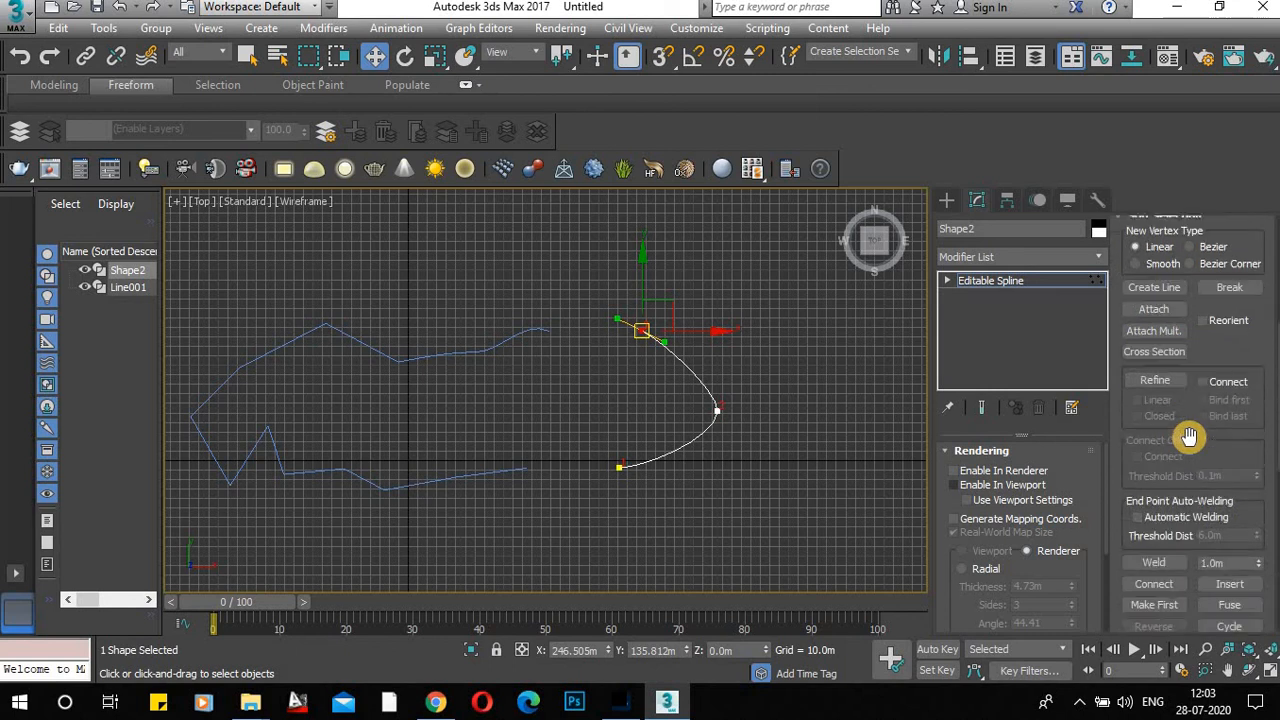
scroll(1189, 435, "down", 2)
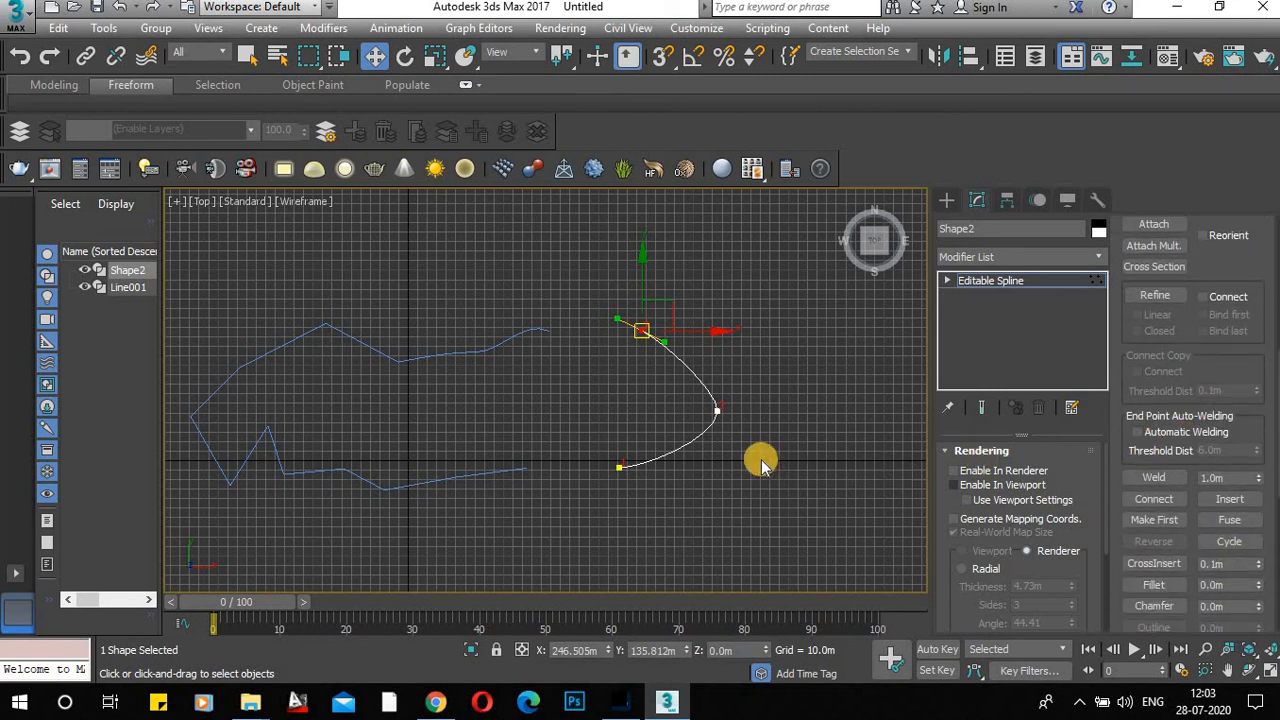